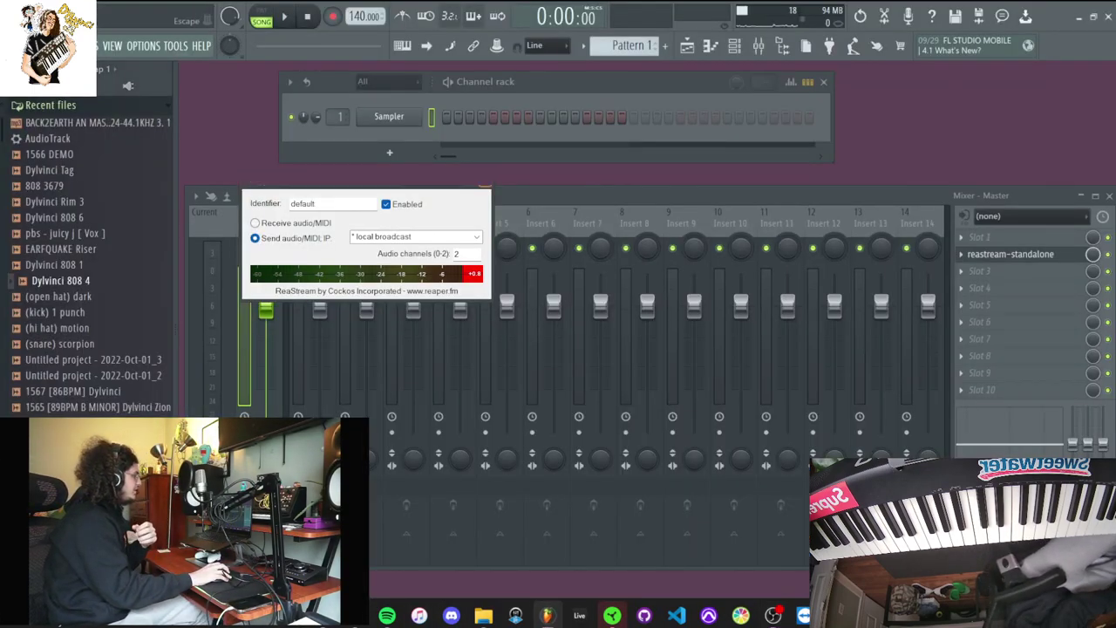
Load the installed VST3 generator Omnisphere onto the first channel, replacing the Sampler
click(485, 180)
scroll(78, 292, up, 1)
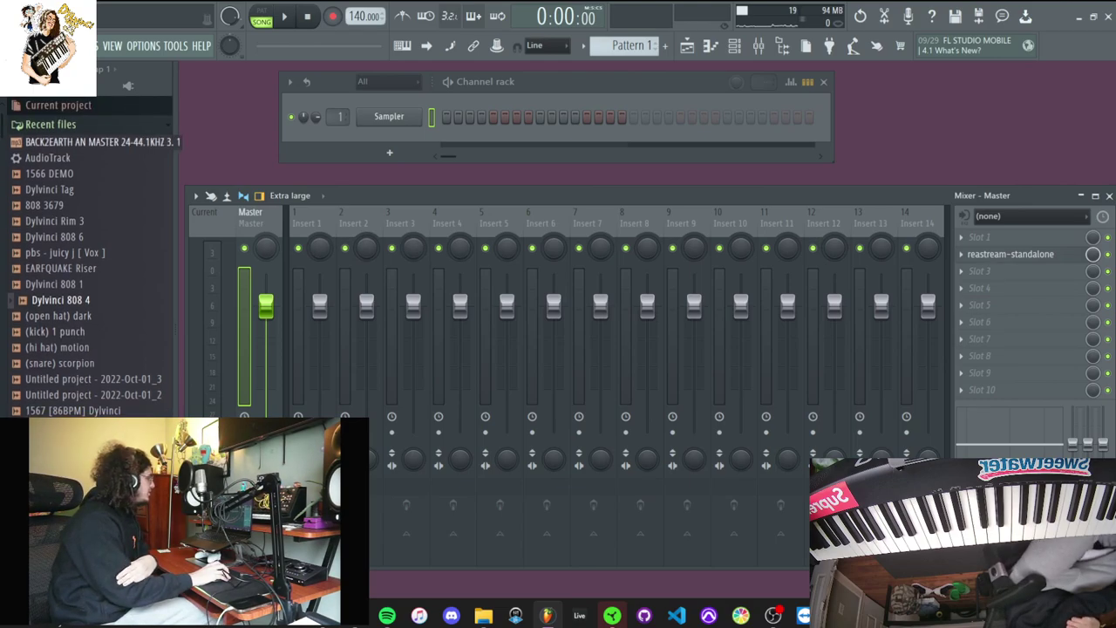
click(51, 124)
click(59, 143)
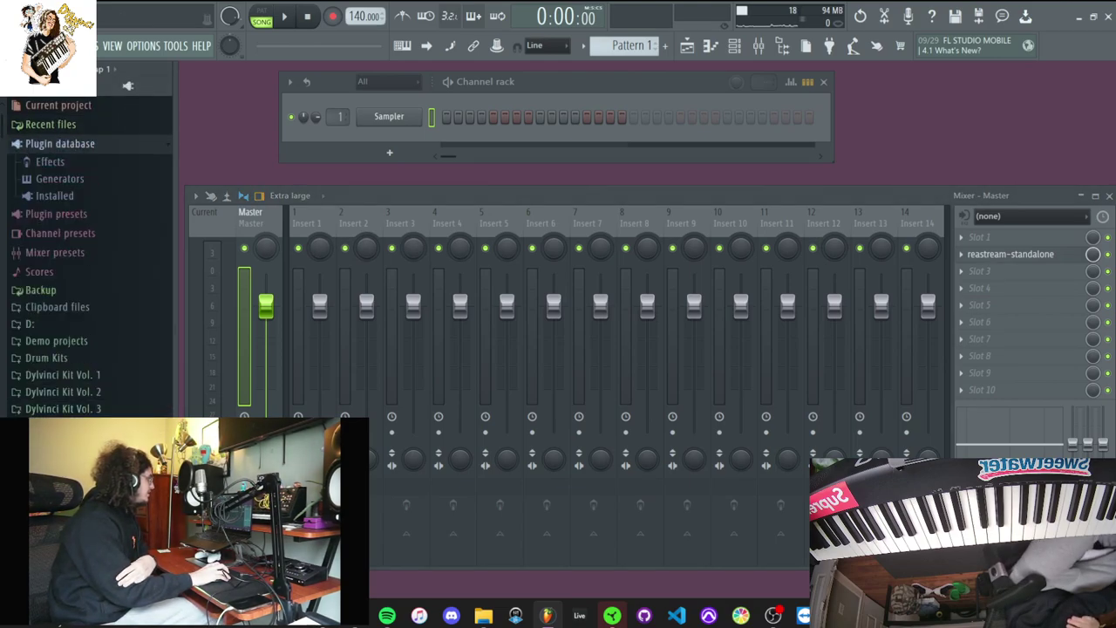
click(54, 196)
click(56, 249)
click(68, 230)
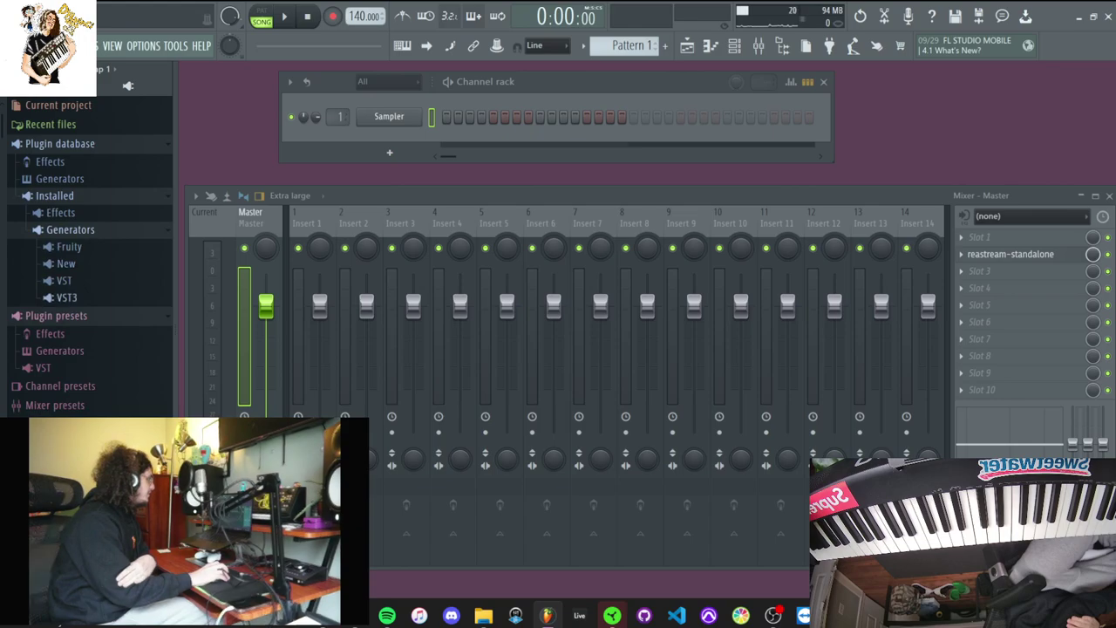
click(67, 299)
scroll(87, 253, down, 4)
drag(88, 341, 389, 117)
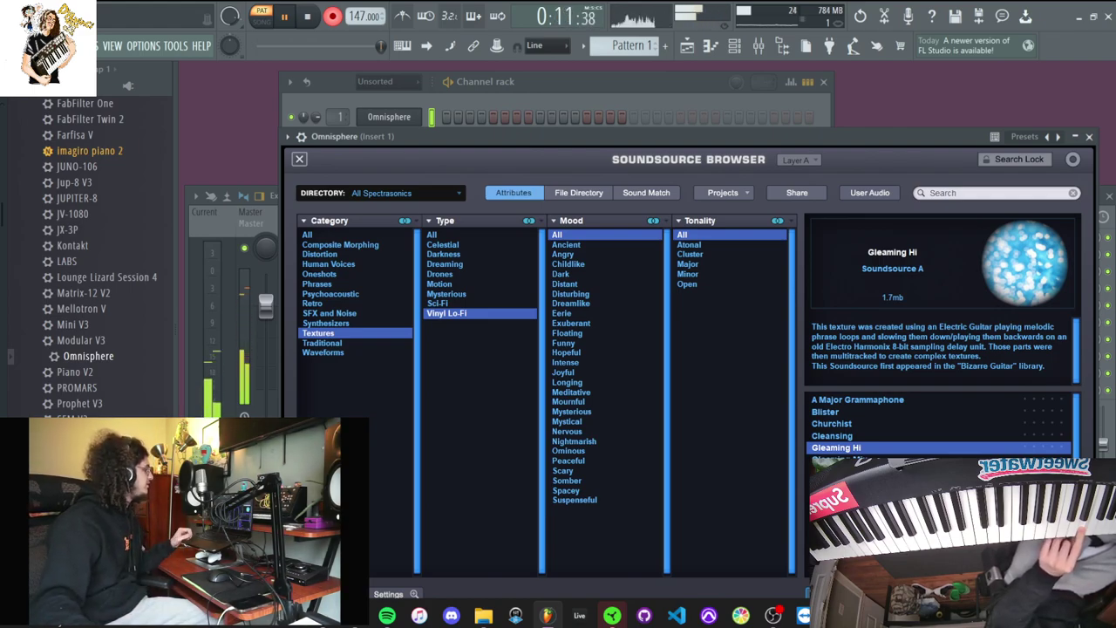
Extend the C5 note in Omnisphere's piano roll to the end of bar 8 and play it back
key(space)
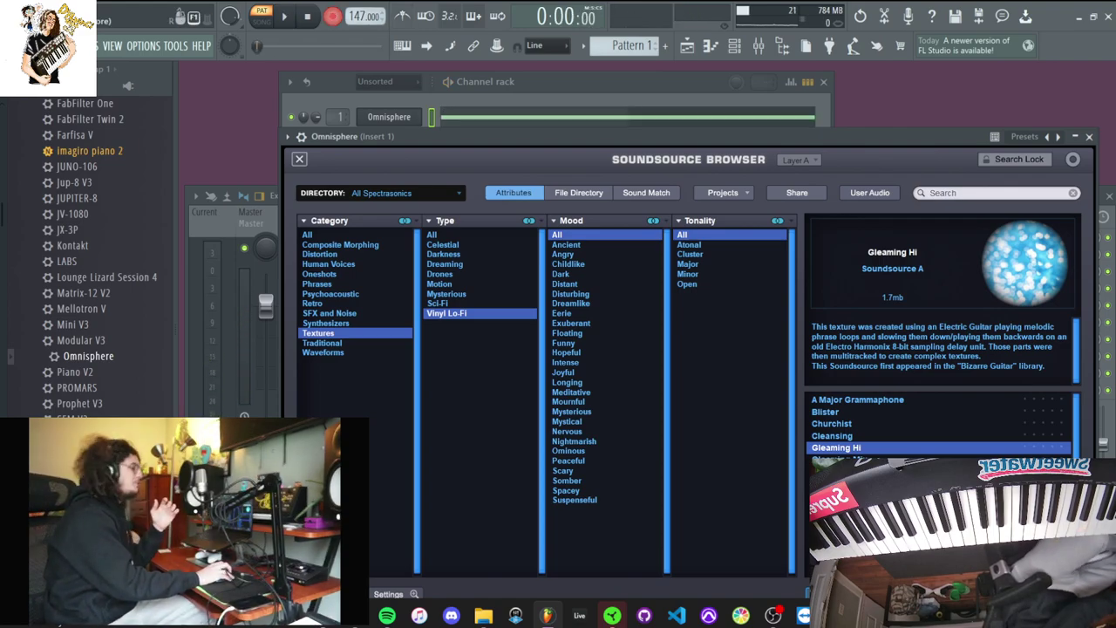
key(F7)
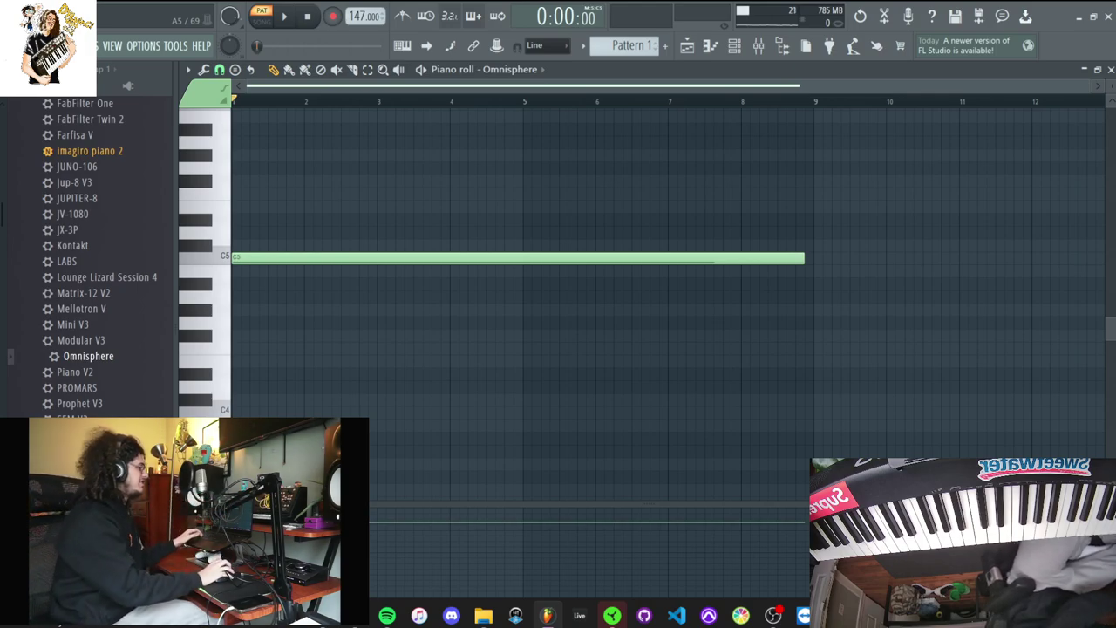
key(space)
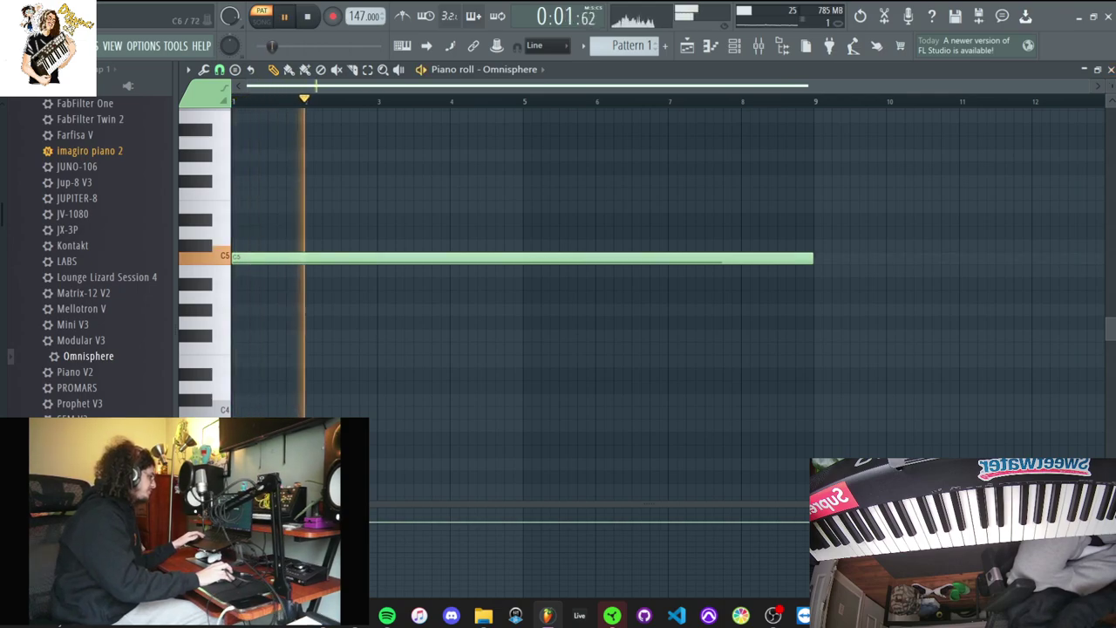
click(1110, 70)
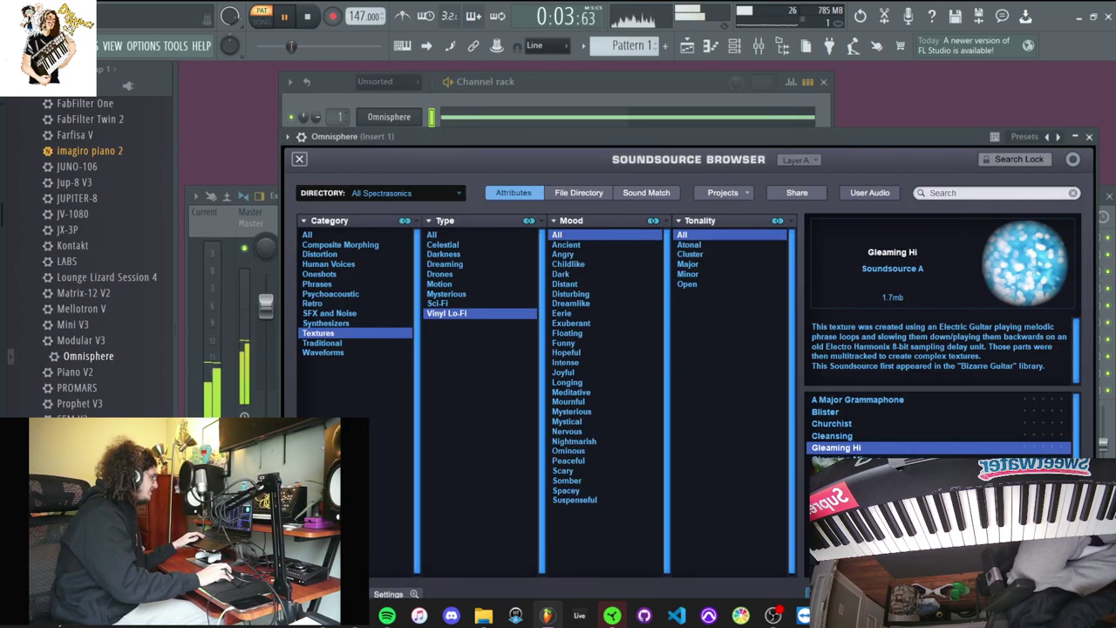
Close the Omnisphere window and add the Lounge Lizard Session 4 generator as a second channel
click(602, 82)
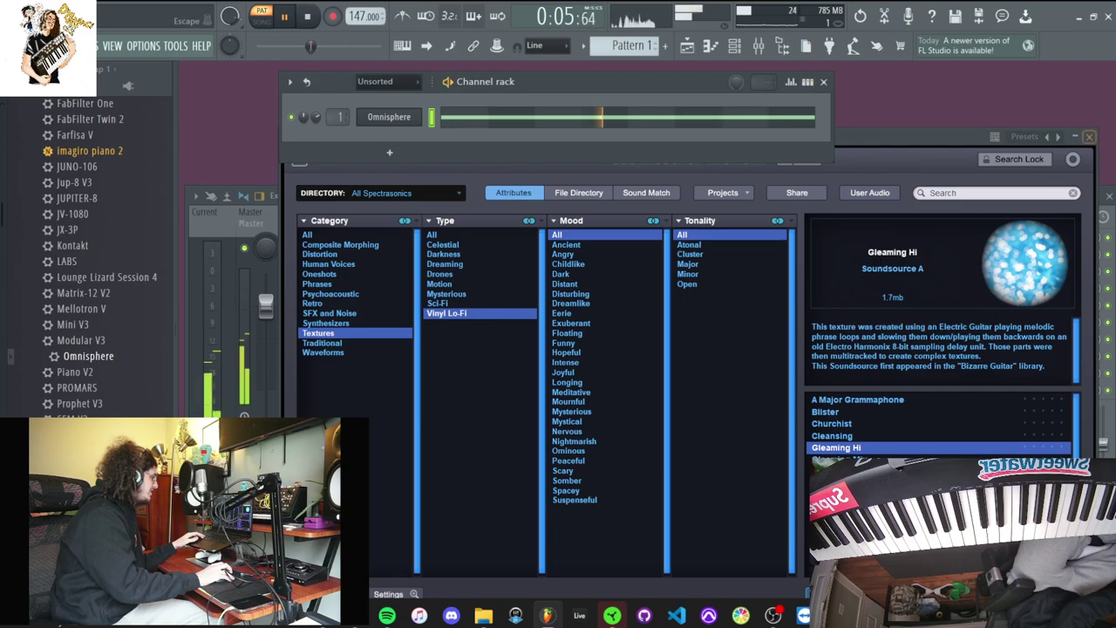
click(1089, 137)
drag(104, 277, 414, 167)
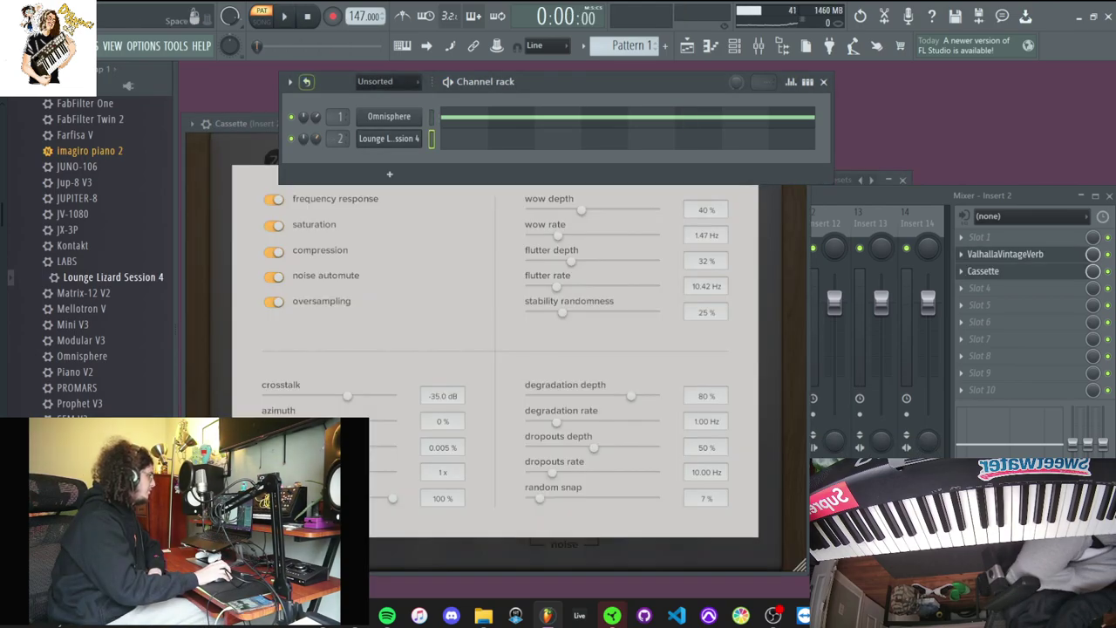
Record a part played with Lounge Lizard Session 4 into Pattern 1 over the Omnisphere note
click(332, 16)
click(558, 379)
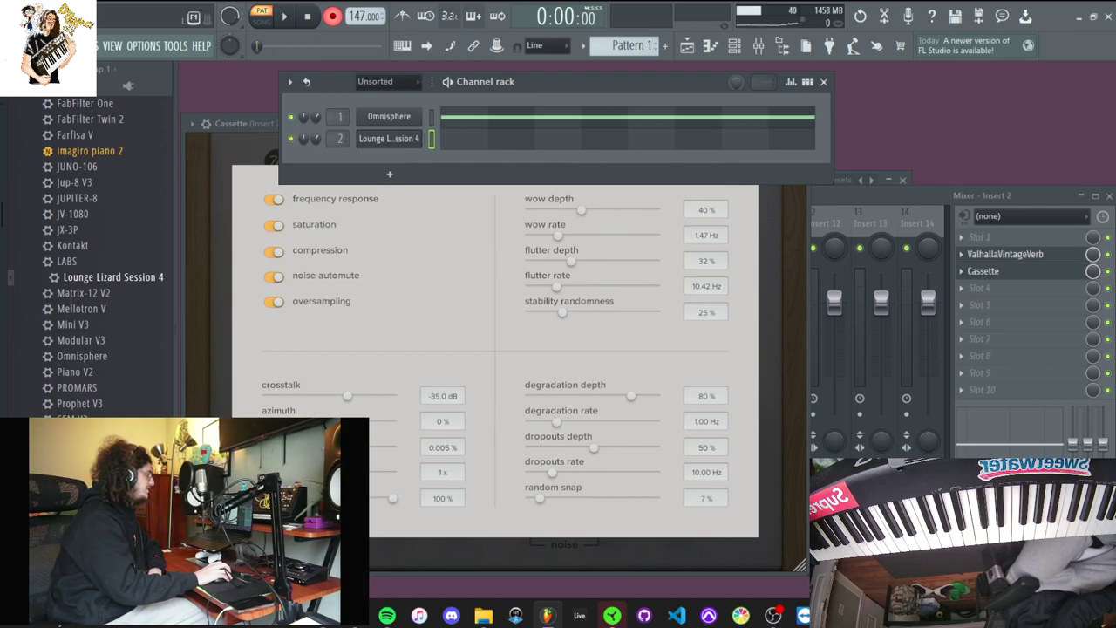
key(space)
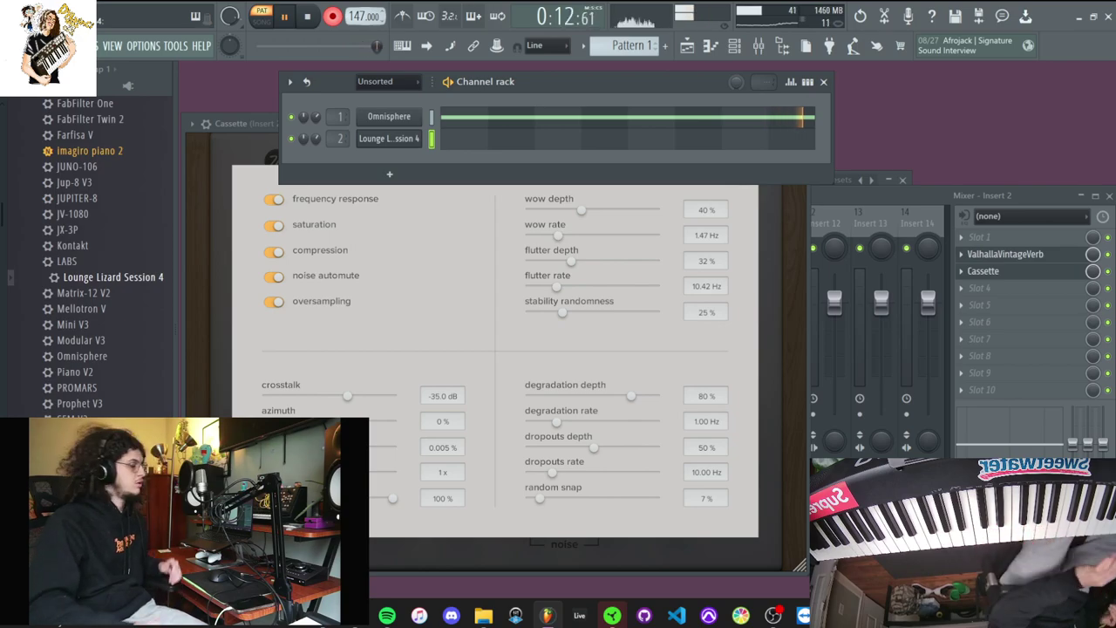
key(F9)
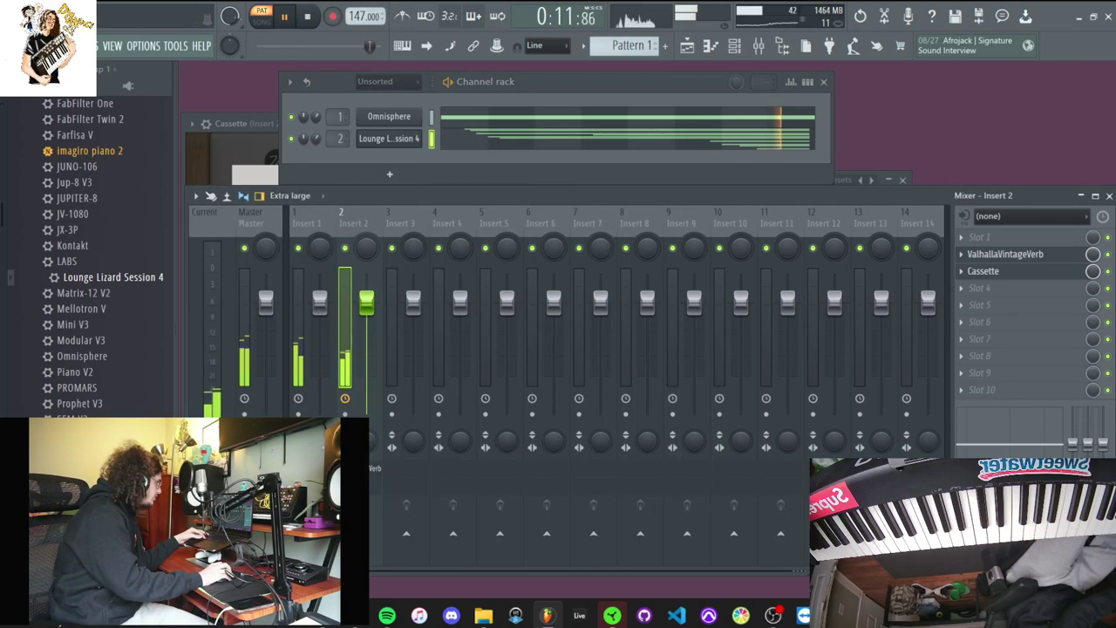
key(space)
With Omnisphere muted, quick render Pattern 1 as an audio clip and place it on playlist Track 3 at bar 1
click(583, 45)
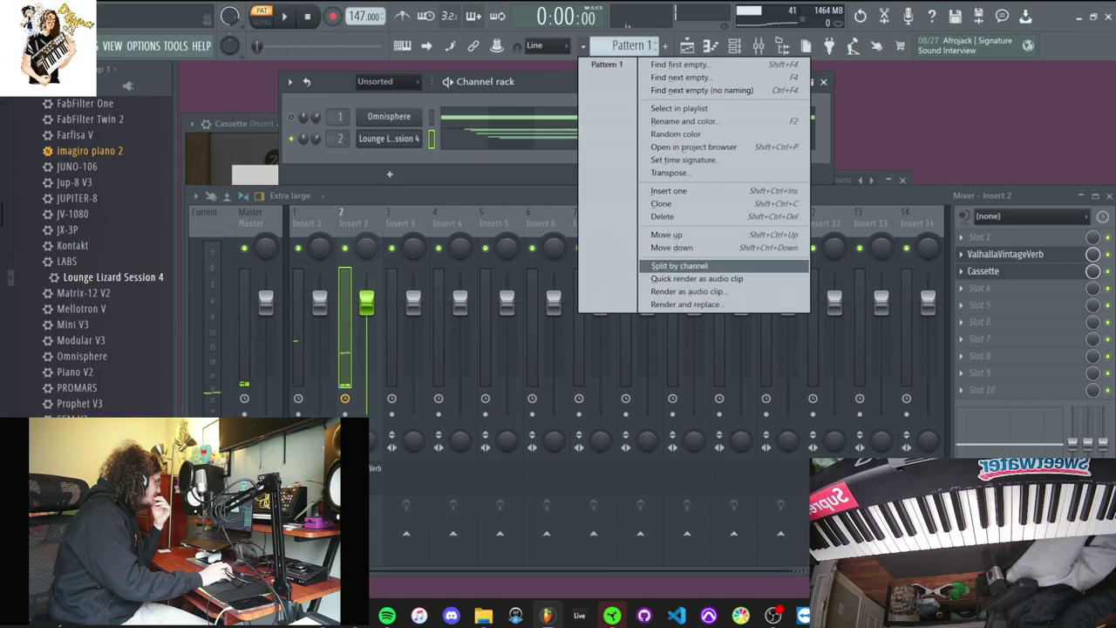
click(681, 277)
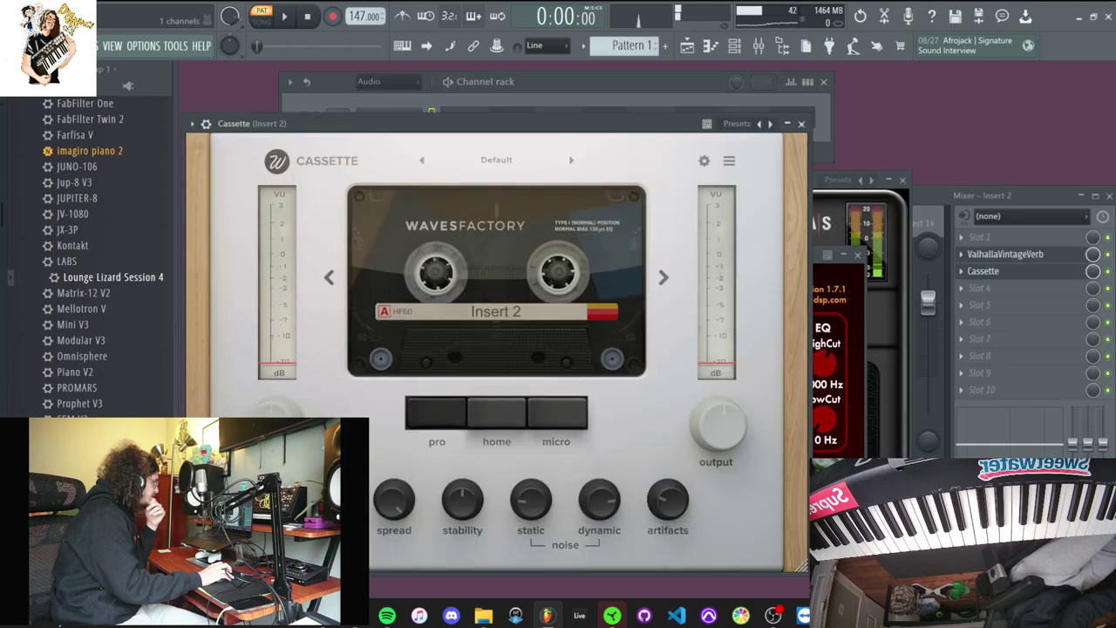
drag(506, 475, 382, 210)
Place the Pattern 1 pattern clip on Track 1 at bar 1 and play the arrangement in song mode
click(516, 70)
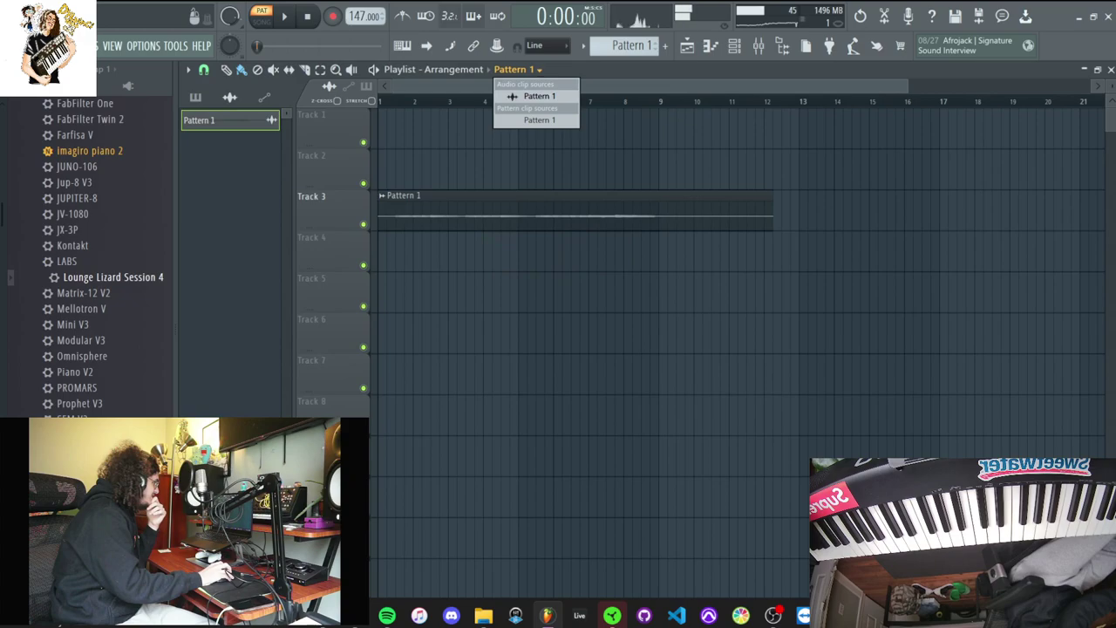
click(535, 120)
click(602, 129)
drag(601, 130, 389, 130)
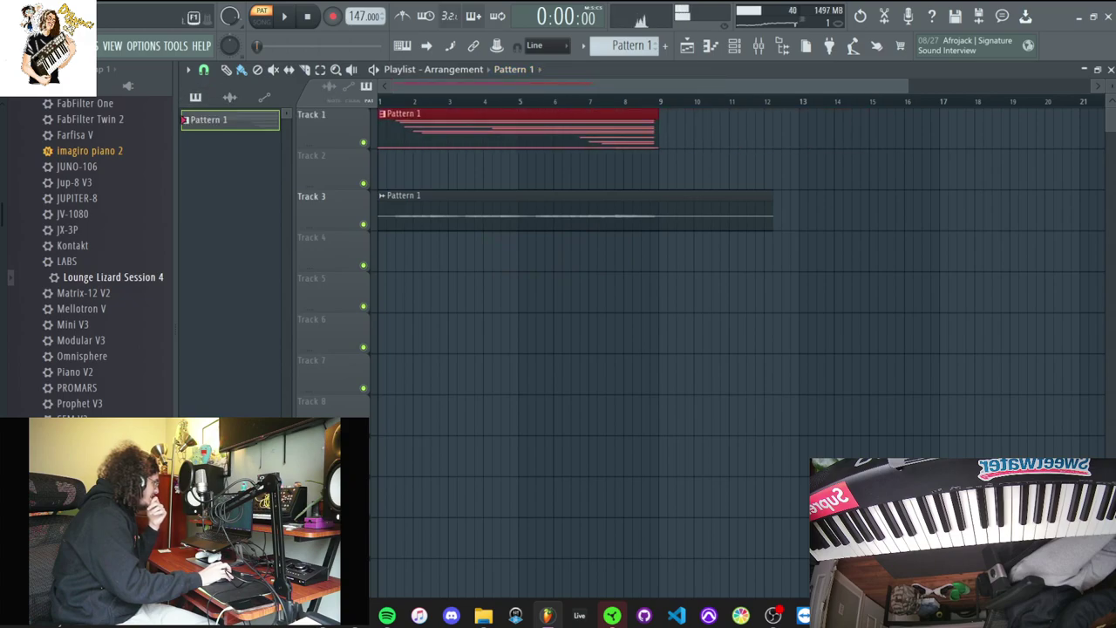
click(262, 16)
key(space)
key(space)
Unmute the Omnisphere channel and show all channels in the channel rack
key(F6)
click(291, 117)
click(388, 82)
click(384, 97)
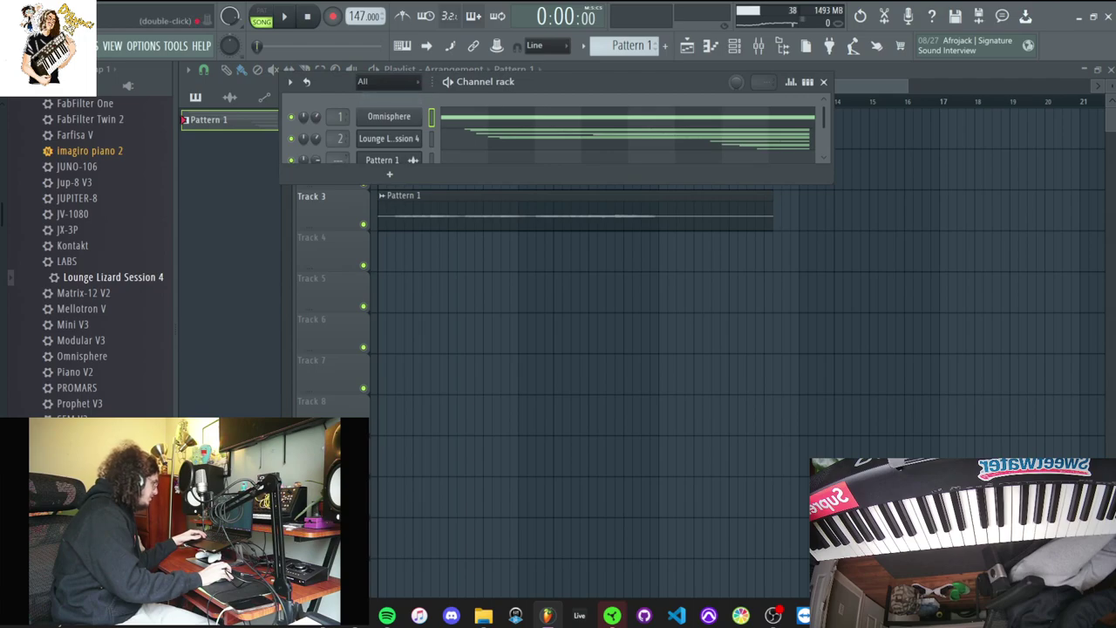
Set the Pattern 1 audio clip's time stretching to Stretch mode with a time multiplier of about 50%
click(384, 160)
click(610, 270)
click(610, 294)
drag(393, 198, 534, 240)
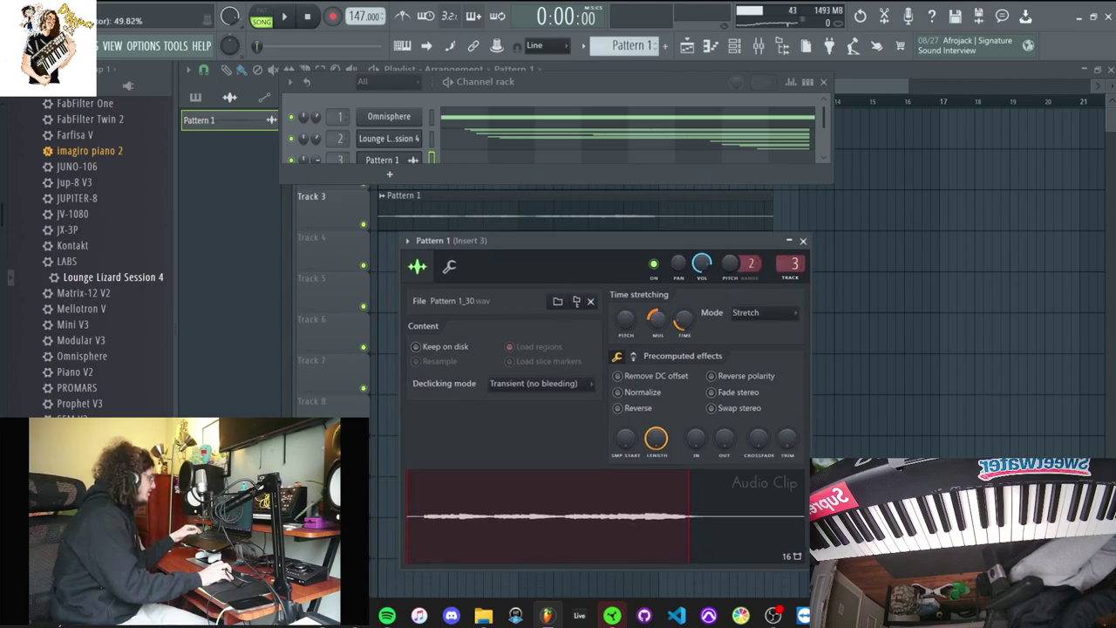
Reverse the Pattern 1 audio clip and preview it in the playlist
click(619, 408)
click(476, 214)
key(space)
key(space)
Duplicate the reversed audio clip to bar 5 and move both copies to Track 2 while the arrangement plays
drag(380, 215, 418, 215)
key(space)
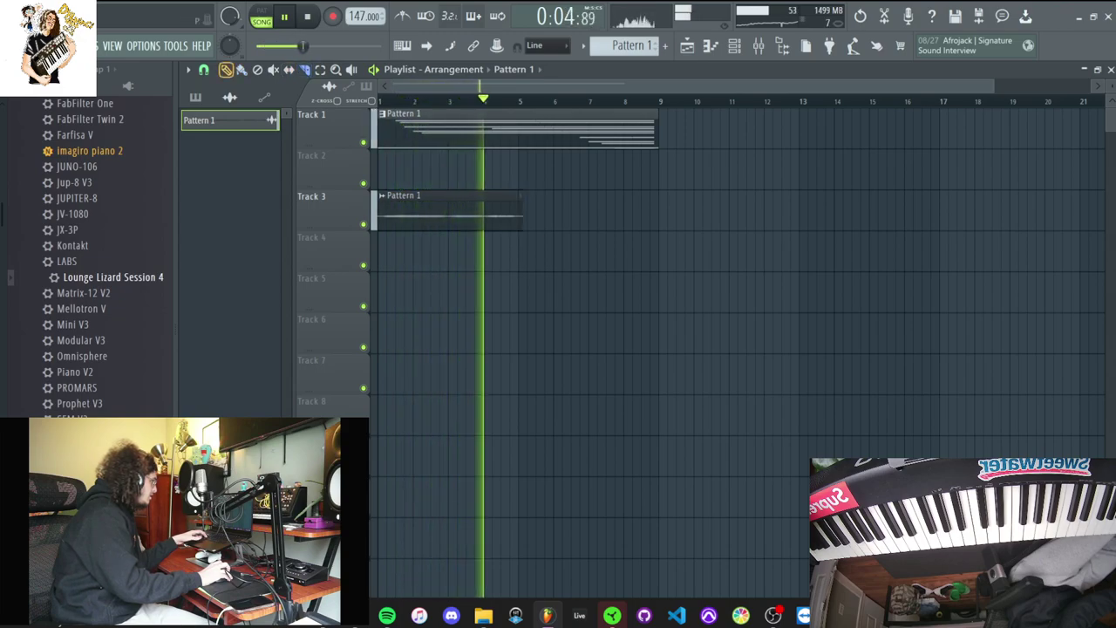
key(ctrl+b)
drag(525, 214, 389, 164)
Mute the Lounge Lizard channel and load ValhallaShimmer into the first effect slot of Insert 3
key(F6)
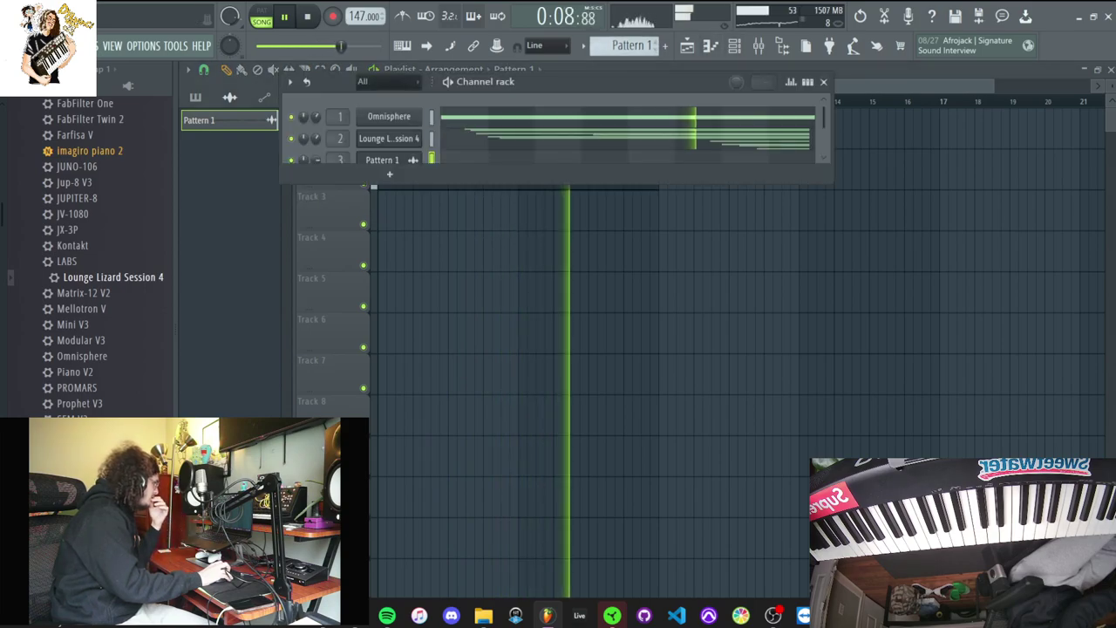
key(F9)
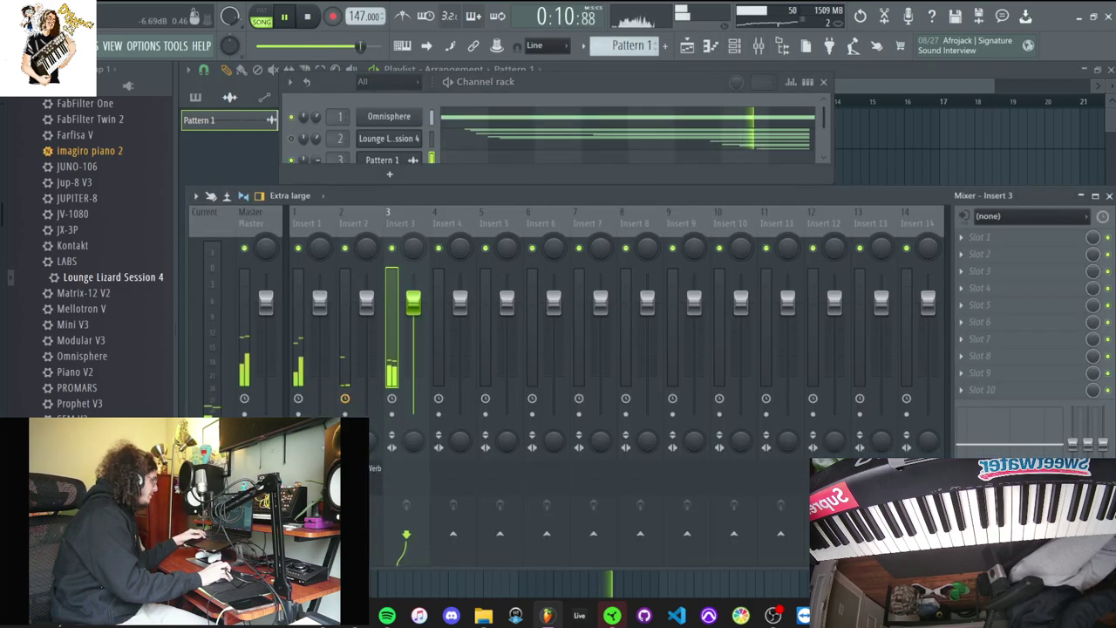
click(979, 236)
mouse_move(973, 253)
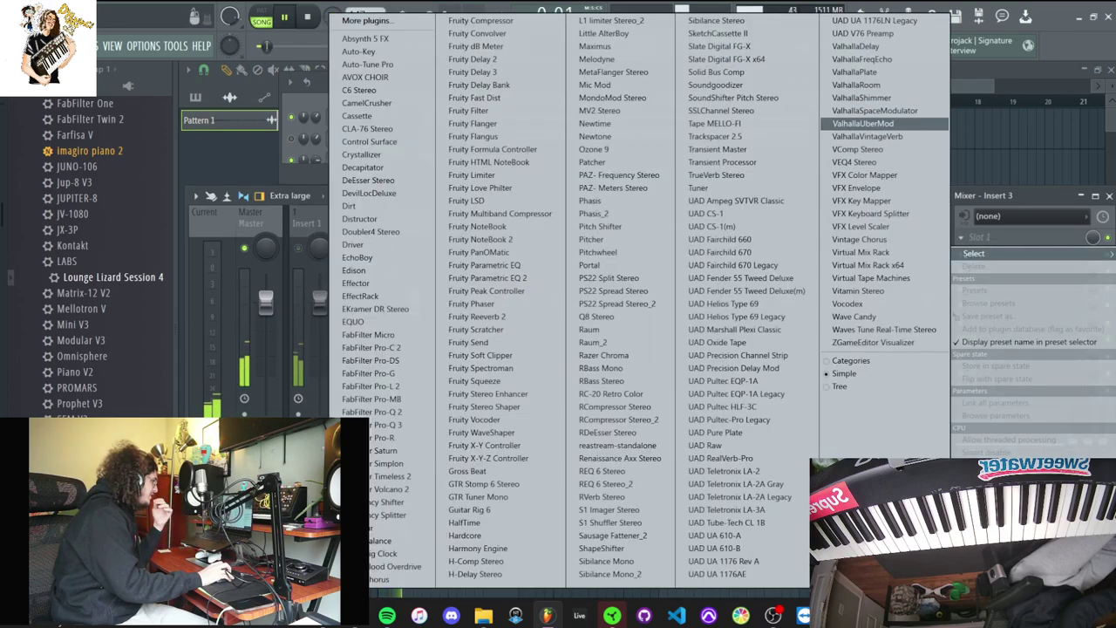
click(864, 97)
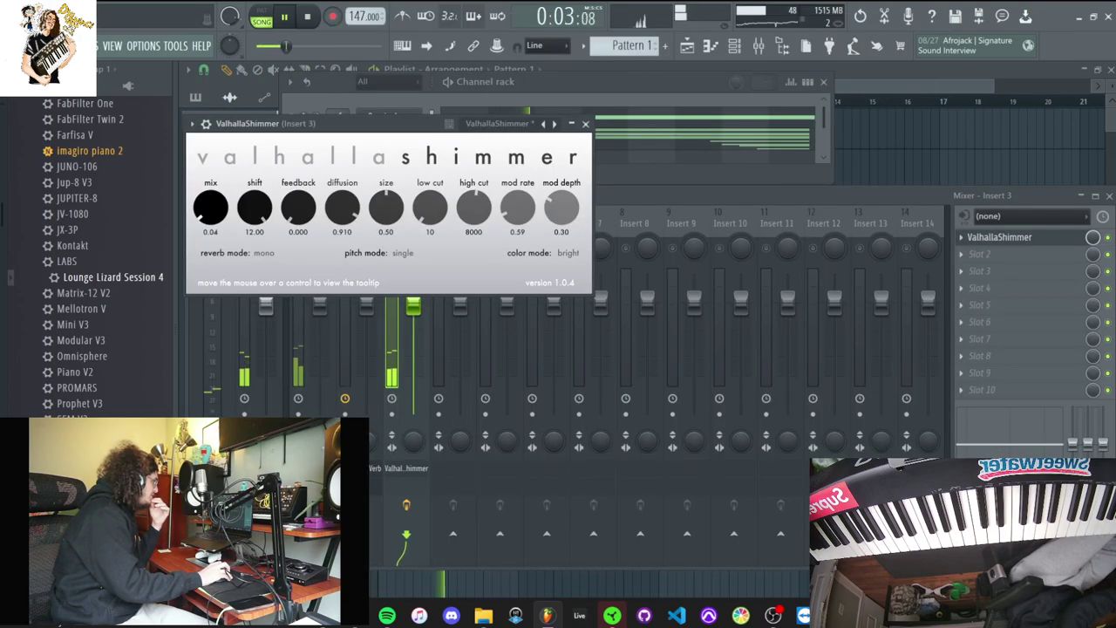
Load Crystallizer into Insert 3's second effect slot and audition Insert 3 together with Insert 1 only
click(979, 253)
mouse_move(974, 271)
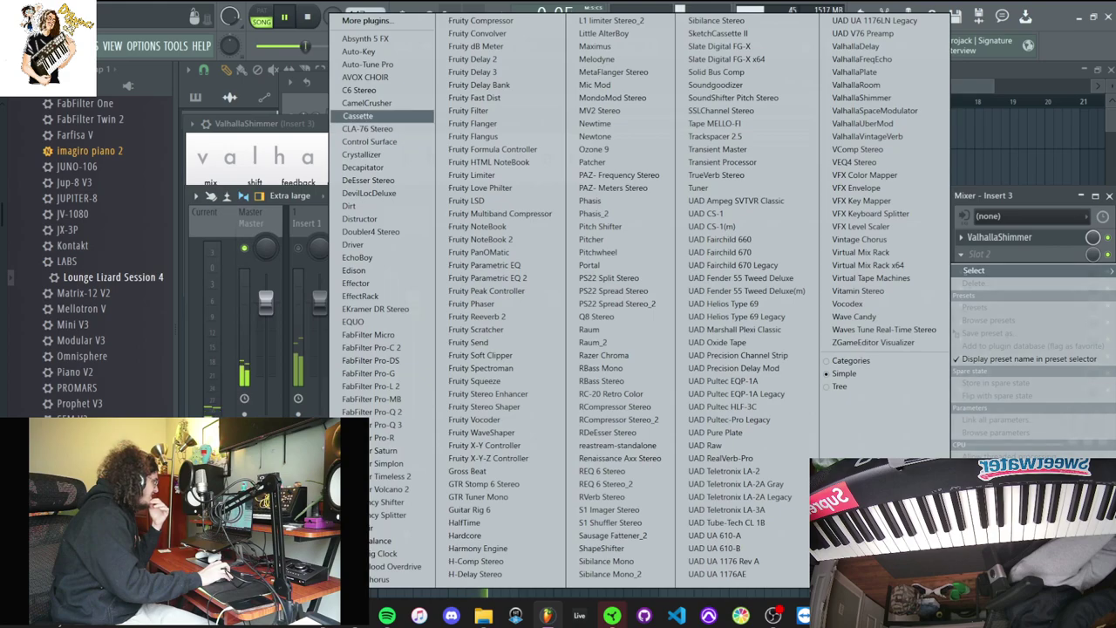
click(365, 154)
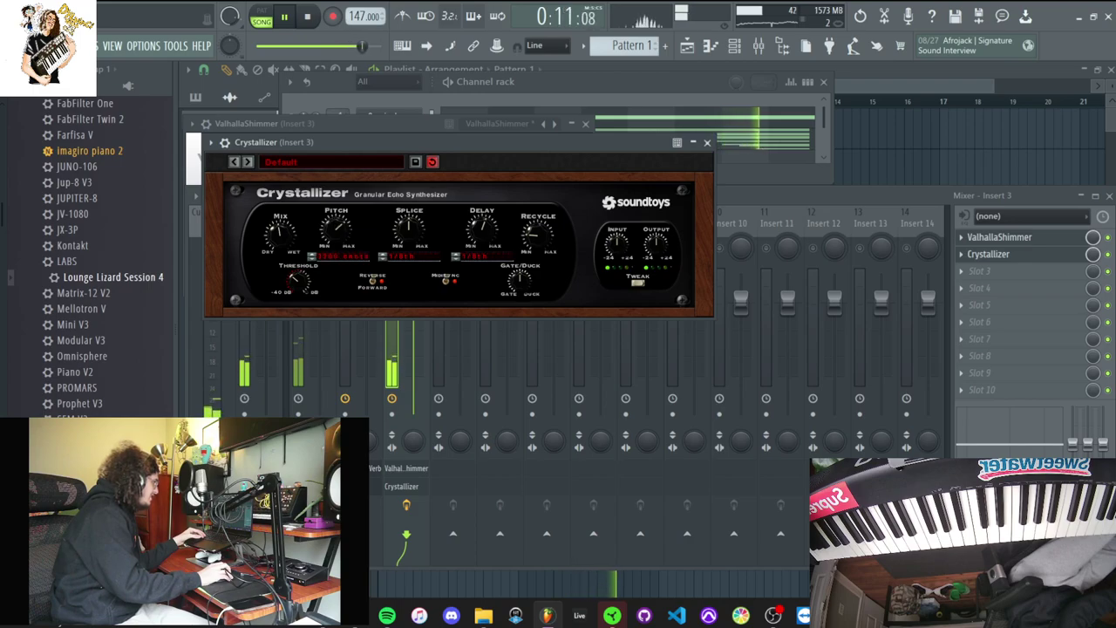
click(401, 367)
click(299, 248)
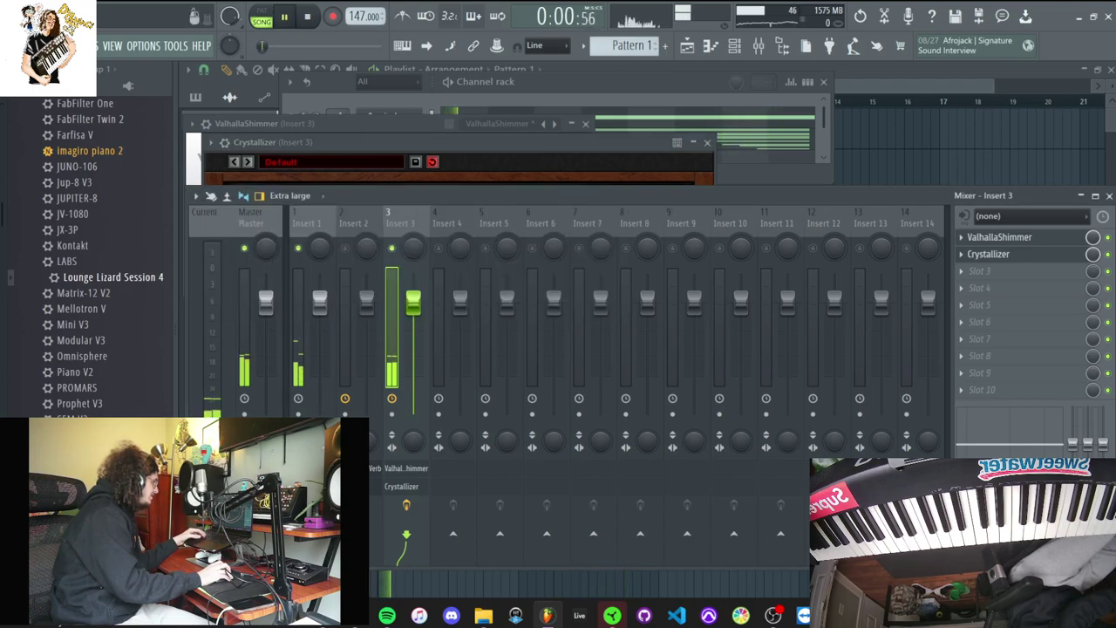
Create Pattern 2 and place its clip on Track 3 from bar 1 to the end of bar 8
click(558, 83)
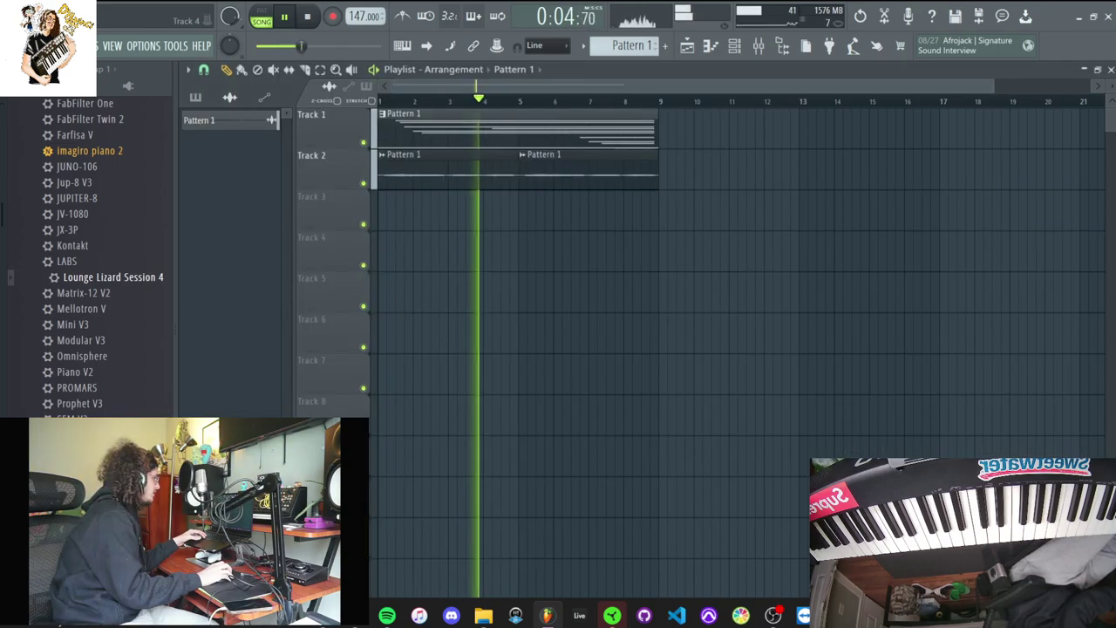
click(665, 46)
drag(419, 211, 659, 212)
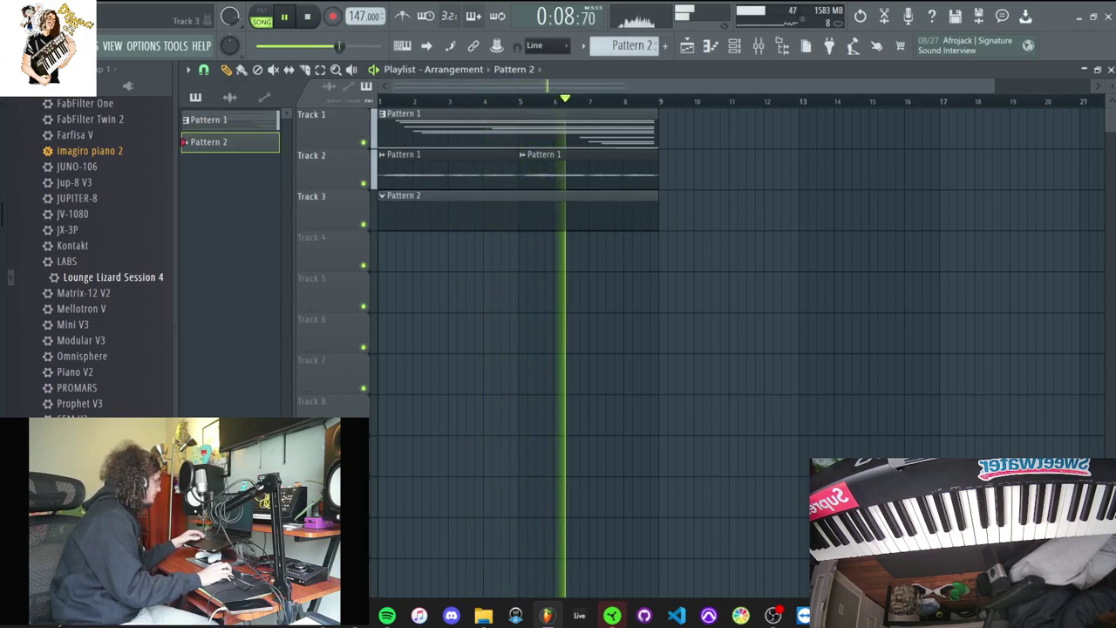
Add the Basic Clap 2 sample from the Starboy Kit's Claps folder in Drum Kits as a new channel
click(734, 47)
scroll(73, 293, up, 7)
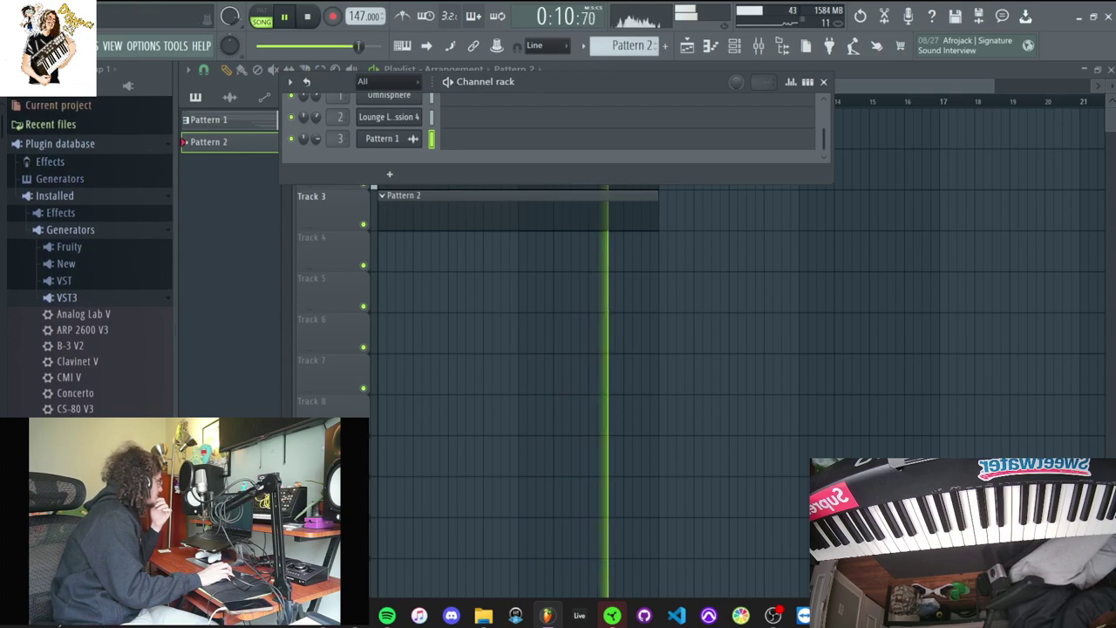
click(50, 124)
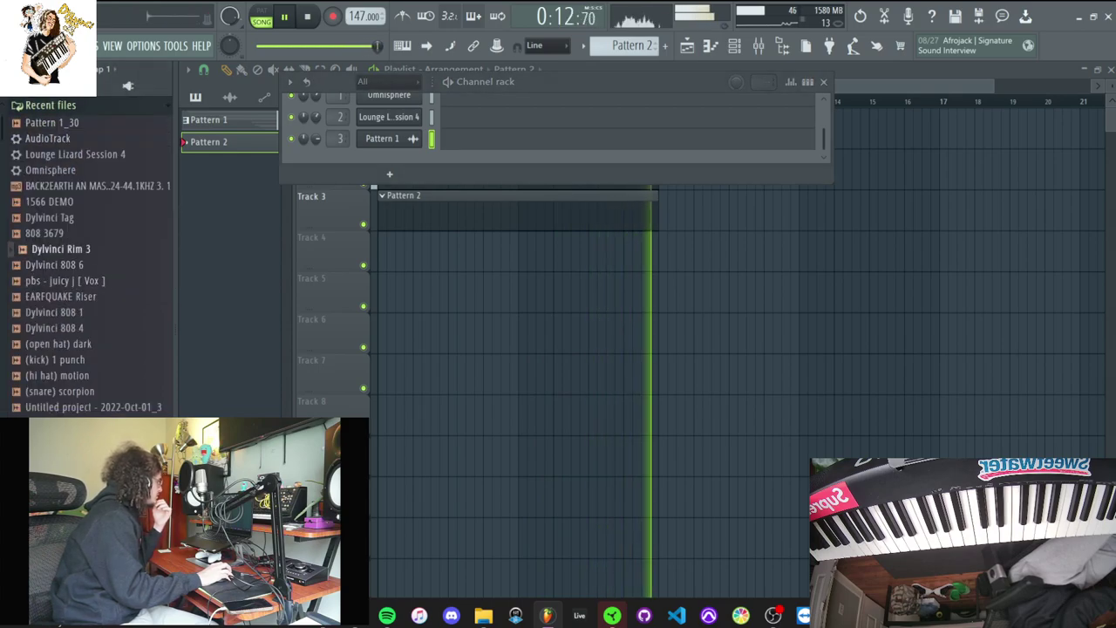
click(50, 106)
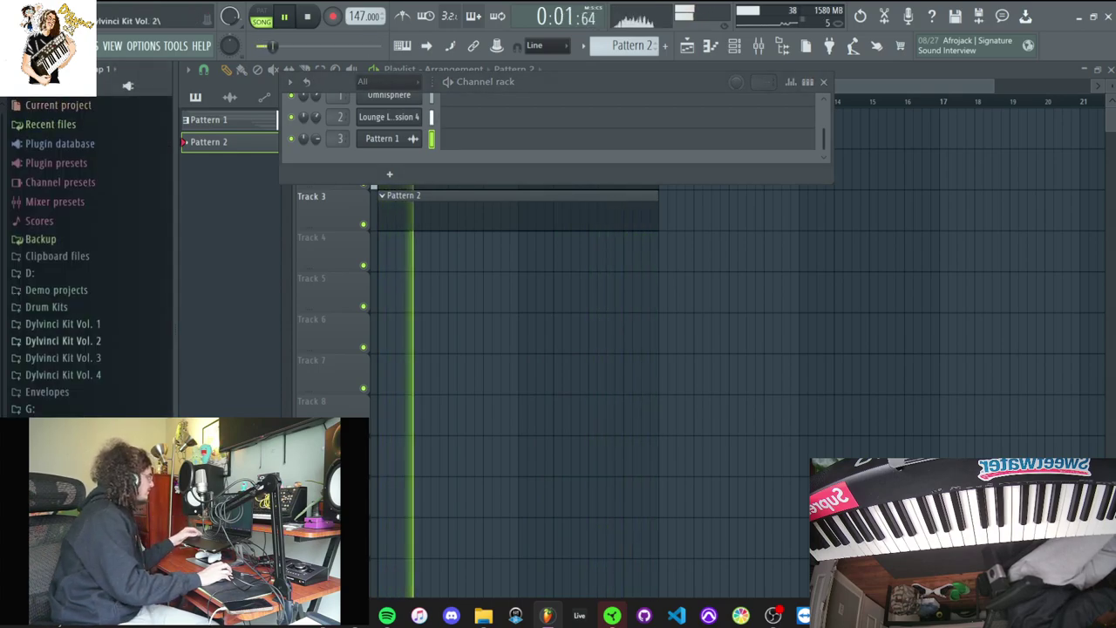
click(47, 307)
scroll(96, 262, down, 15)
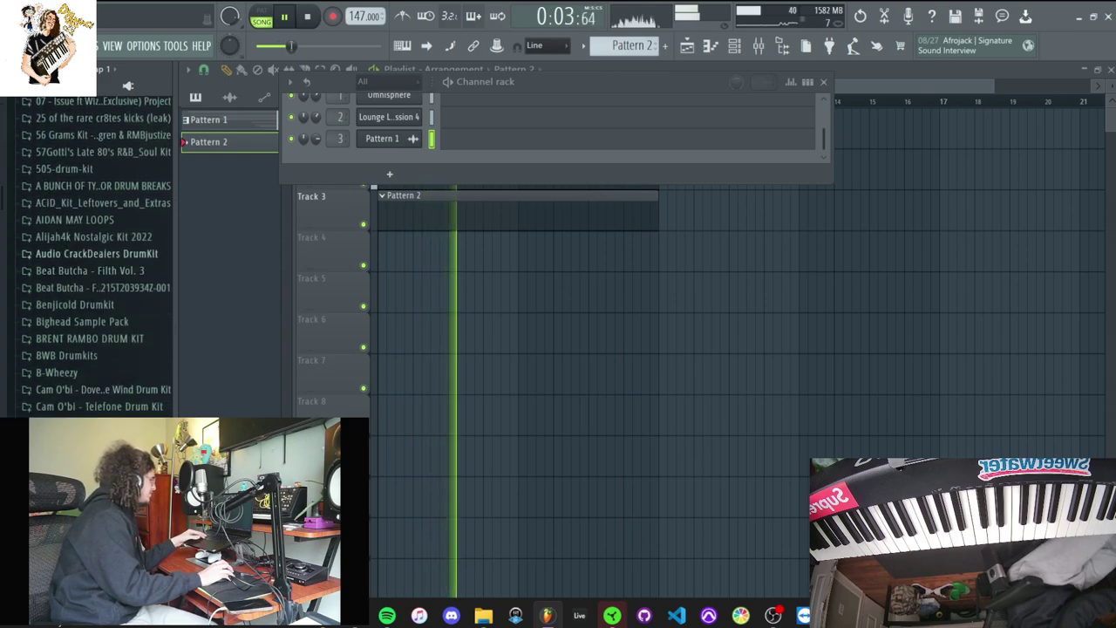
scroll(96, 261, down, 20)
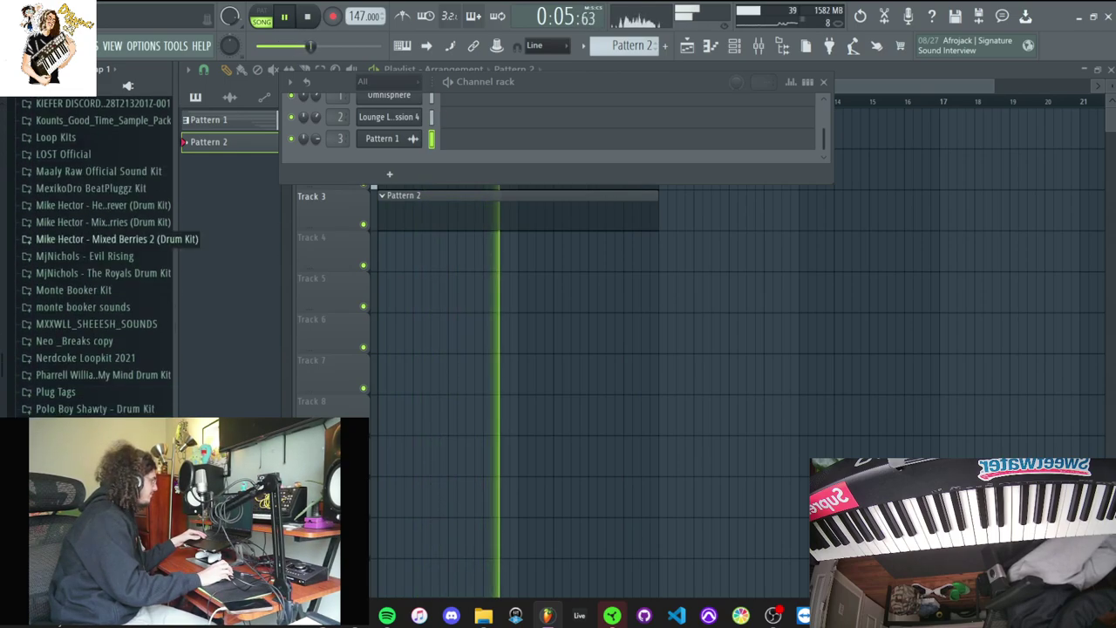
scroll(95, 261, up, 2)
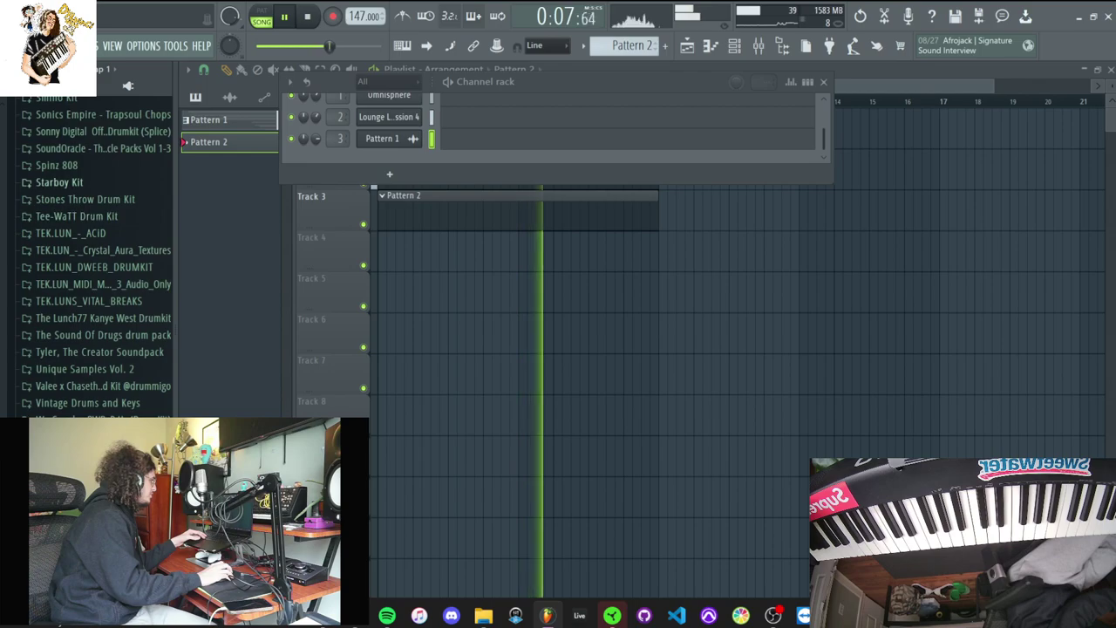
click(60, 182)
click(57, 217)
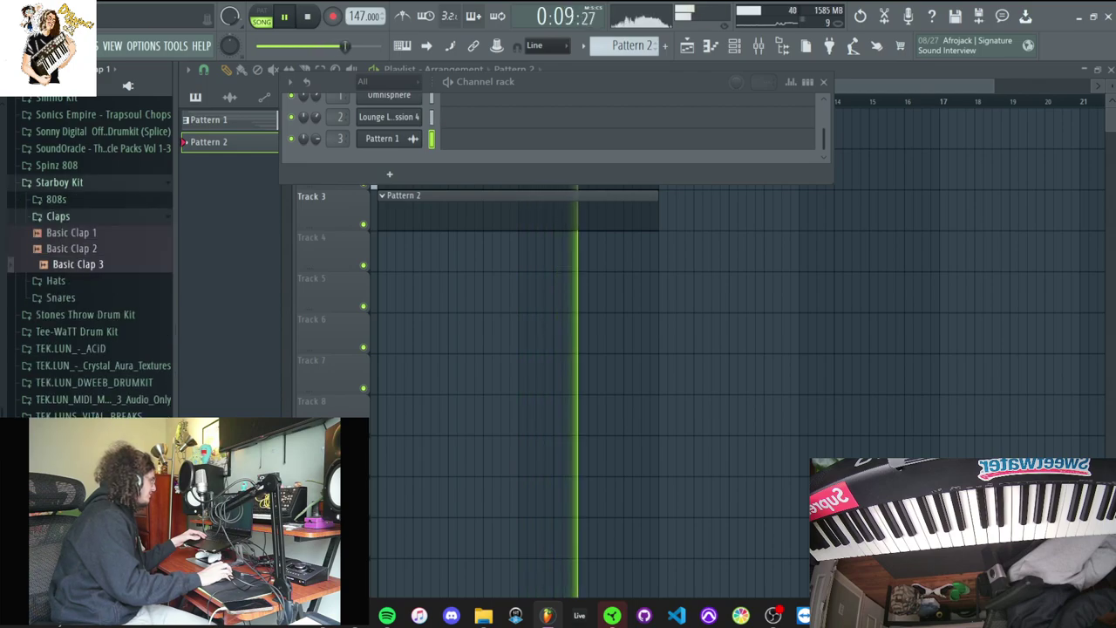
drag(77, 249, 390, 174)
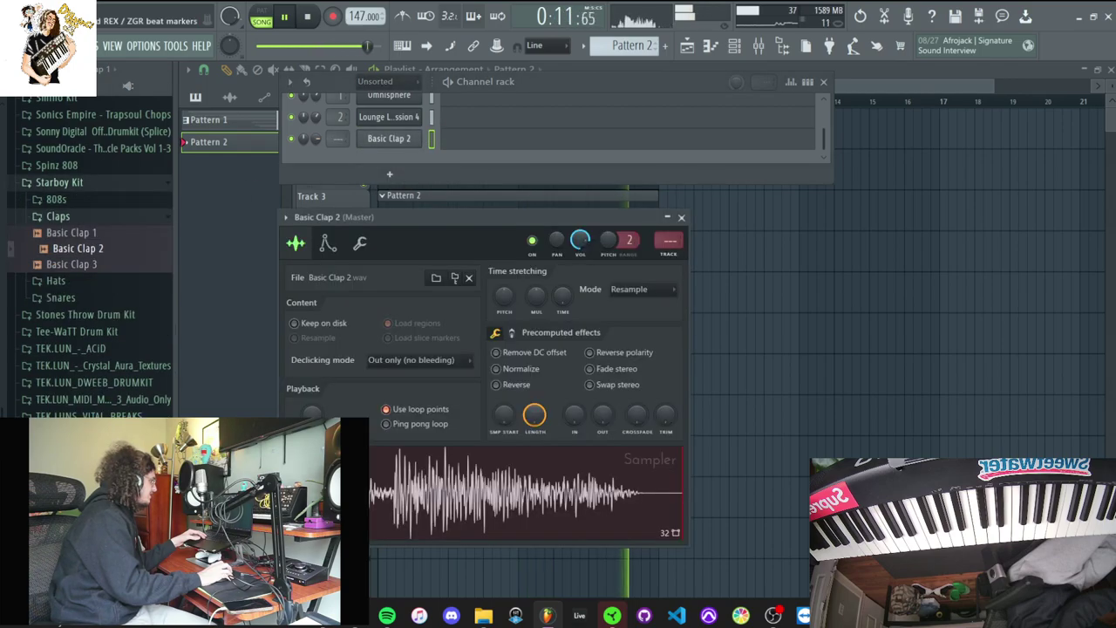
Place a one-bar C7 note for Basic Clap 2 starting on beat 3 of bar 1
key(F7)
mouse_move(281, 349)
mouse_down()
mouse_move(289, 335)
mouse_move(271, 323)
mouse_move(271, 334)
mouse_up()
key(space)
key(space)
drag(847, 335, 339, 349)
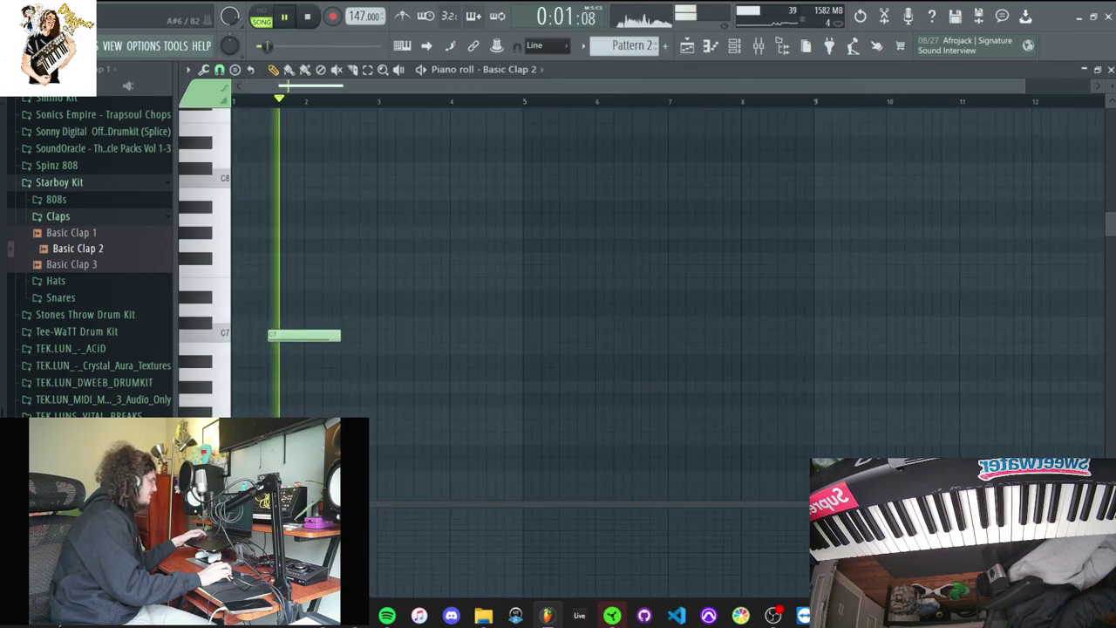
Repeat the clap note every bar through bar 8 and trim the last one to the end of bar 8
key(ctrl+b)
key(ctrl+b)
key(ctrl+b)
key(ctrl+b)
key(ctrl+b)
key(ctrl+b)
key(ctrl+b)
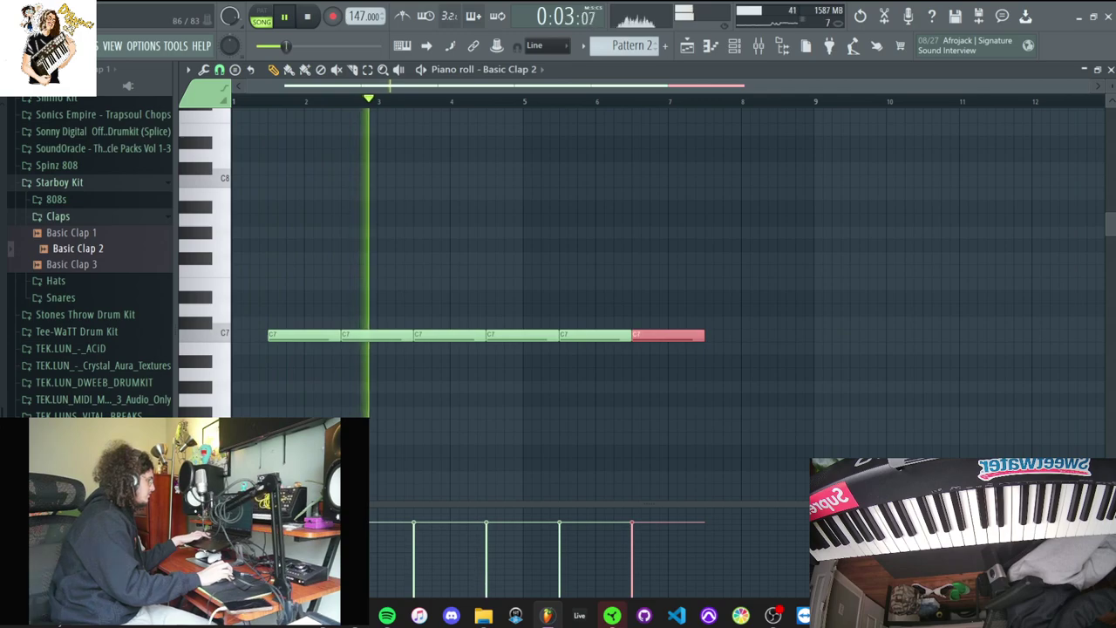
drag(847, 335, 804, 335)
Transpose all the clap notes down two octaves
key(ctrl+d)
key(ctrl+Down)
key(ctrl+Down)
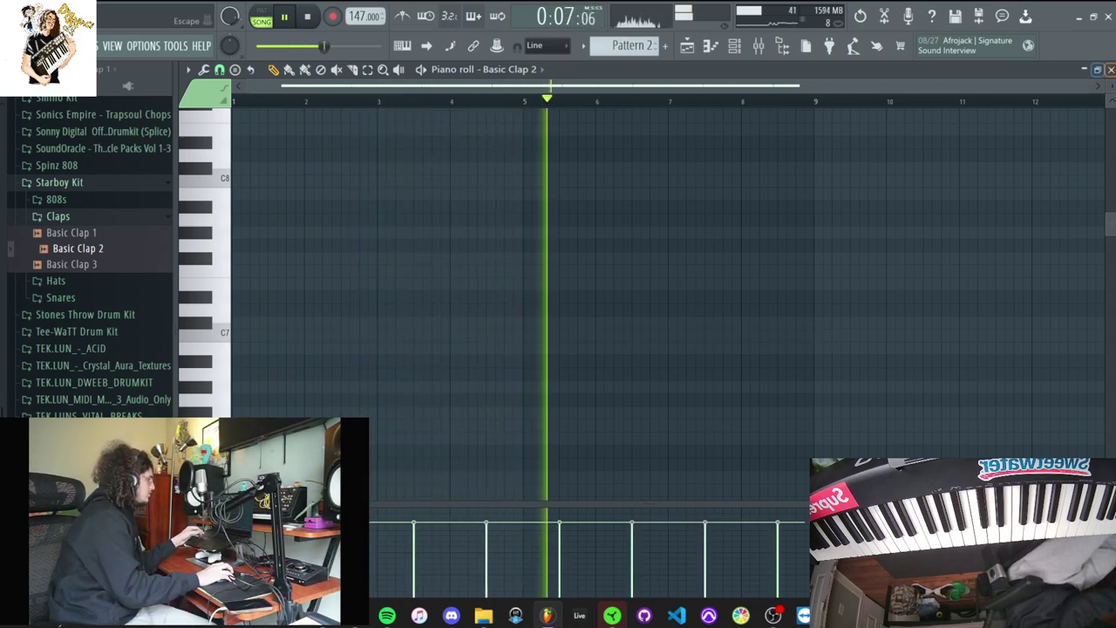
Add Hihat 2 from the Starboy Kit's Hats folder as a channel and fill every second step
key(F7)
click(56, 281)
drag(67, 313, 390, 175)
right_click(417, 146)
click(602, 198)
Articulate the Hihat 2 notes in the piano roll so that each one lasts until the next begins
key(F7)
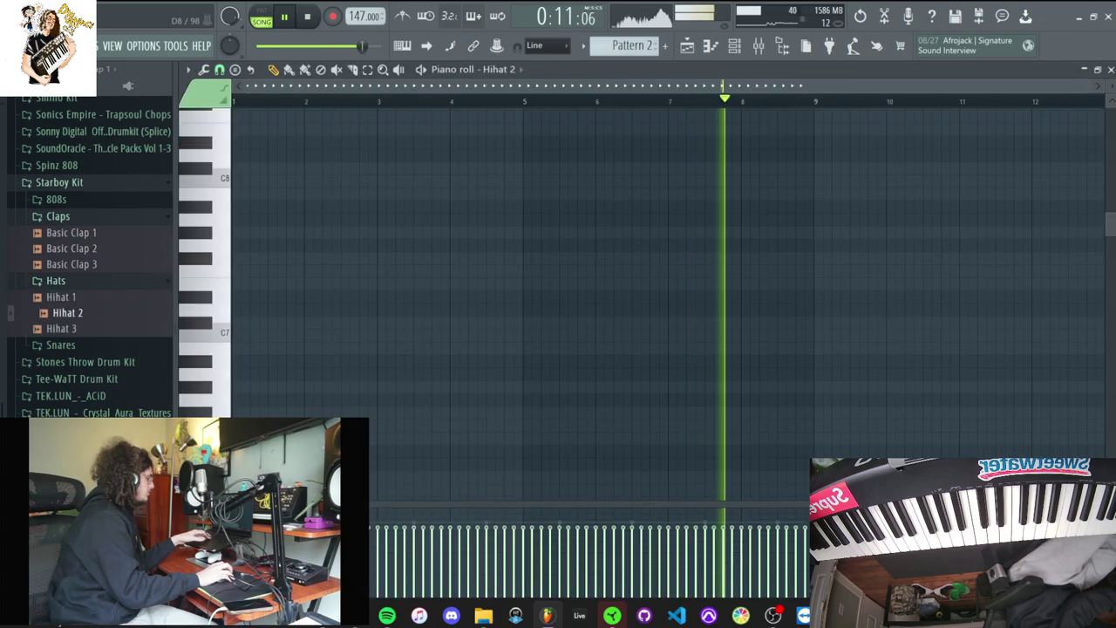
key(alt+l)
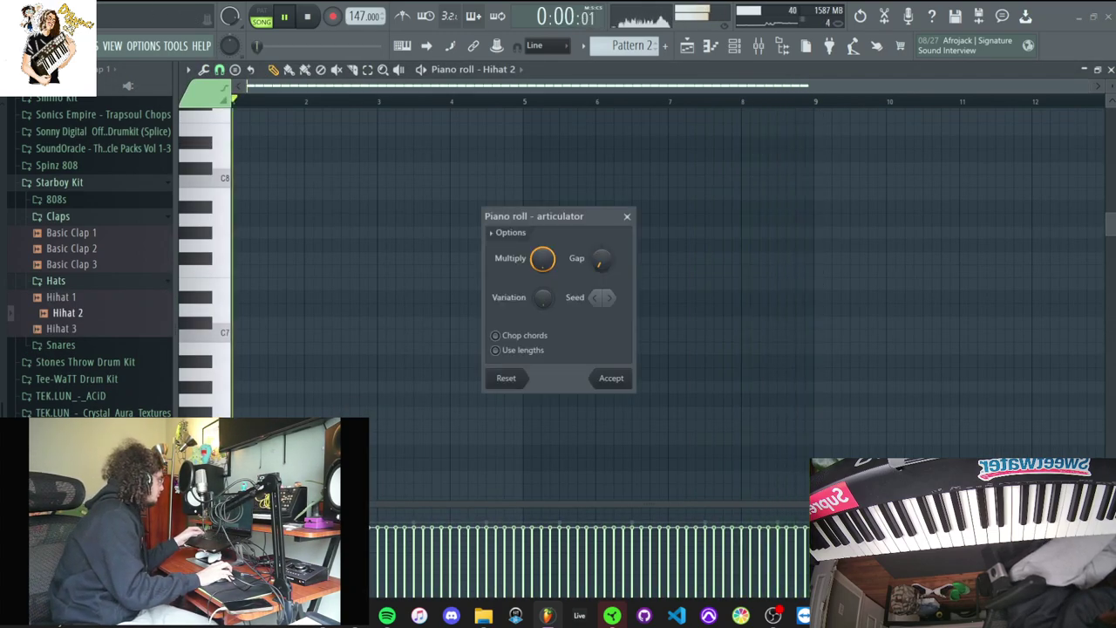
key(Return)
scroll(259, 398, up, 2)
scroll(259, 399, up, 1)
scroll(259, 398, down, 7)
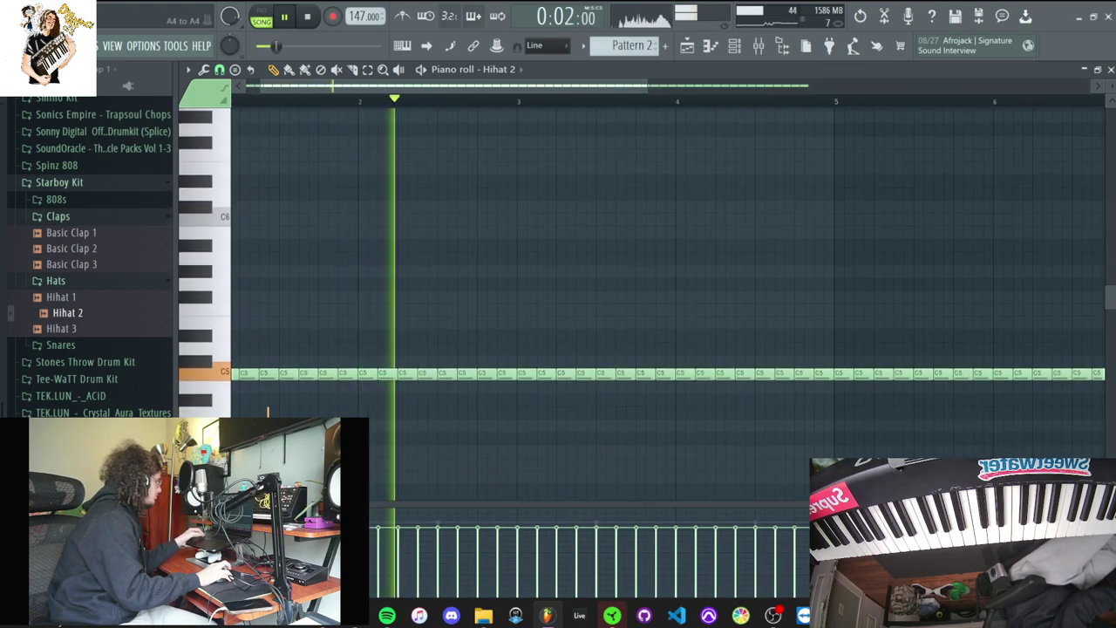
scroll(259, 399, up, 1)
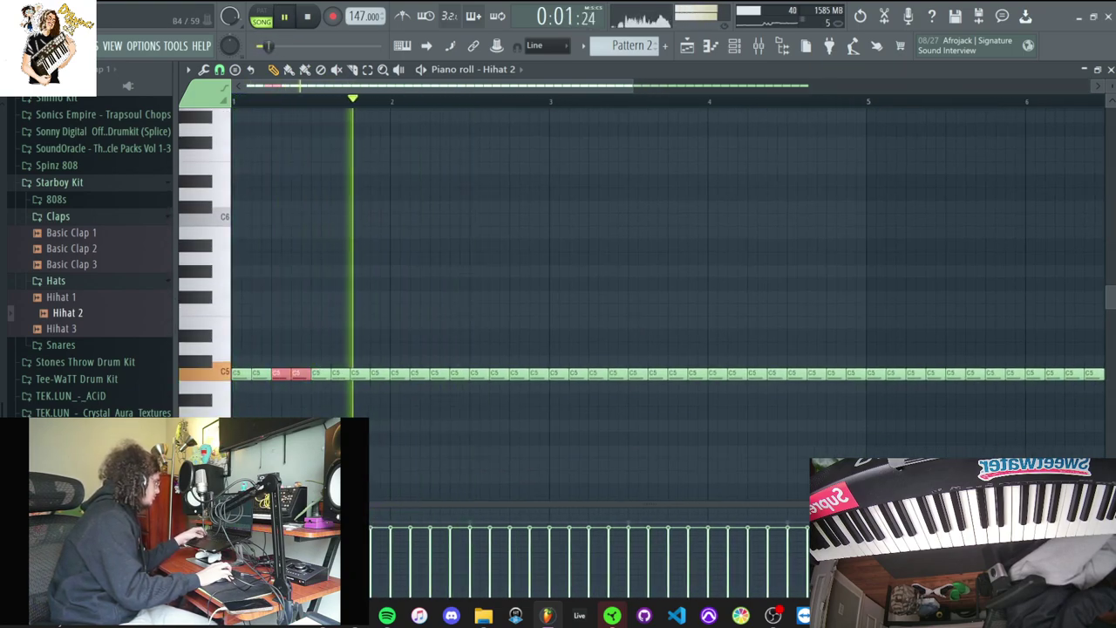
Chop the fourth hi-hat note of bar 1 and lower it to C4, checking it against playback
key(space)
scroll(259, 399, down, 2)
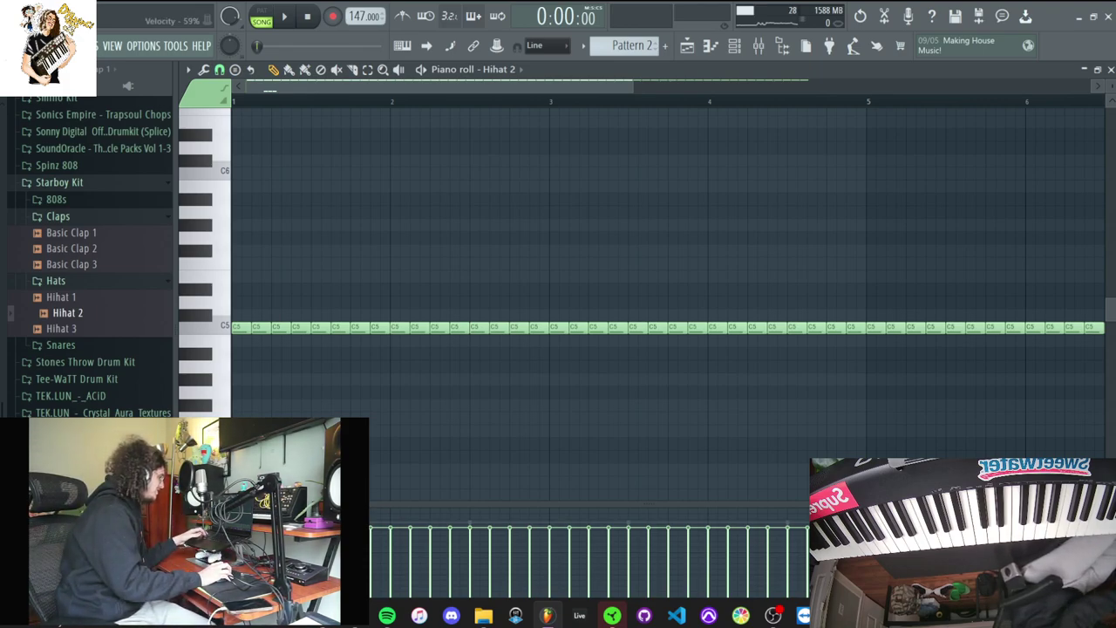
drag(281, 101, 233, 101)
scroll(244, 101, down, 6)
key(space)
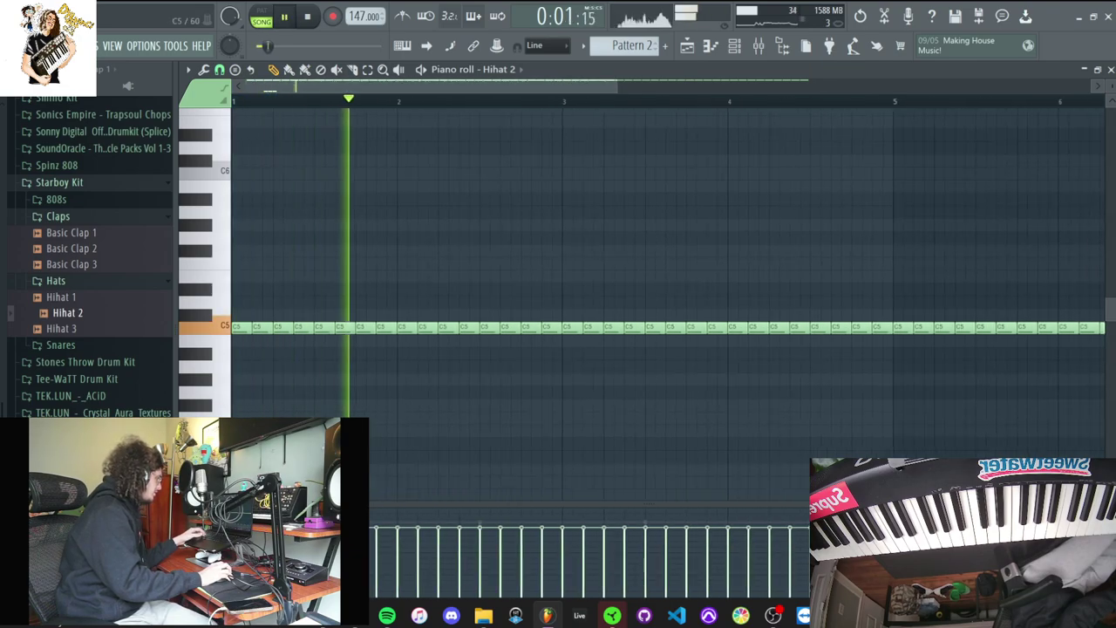
key(alt+u)
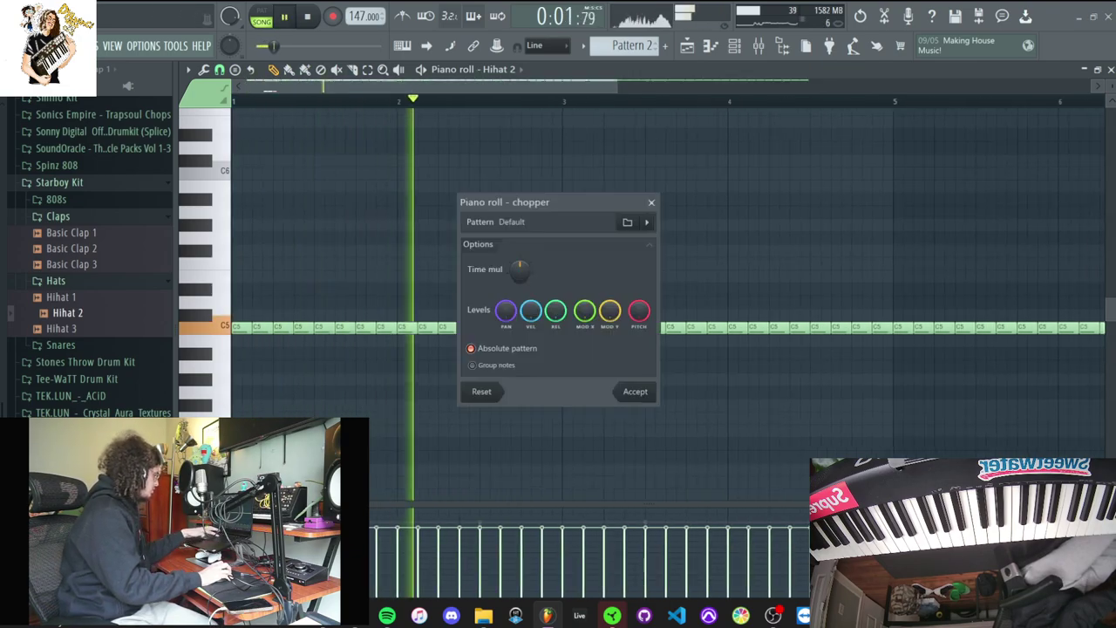
key(Return)
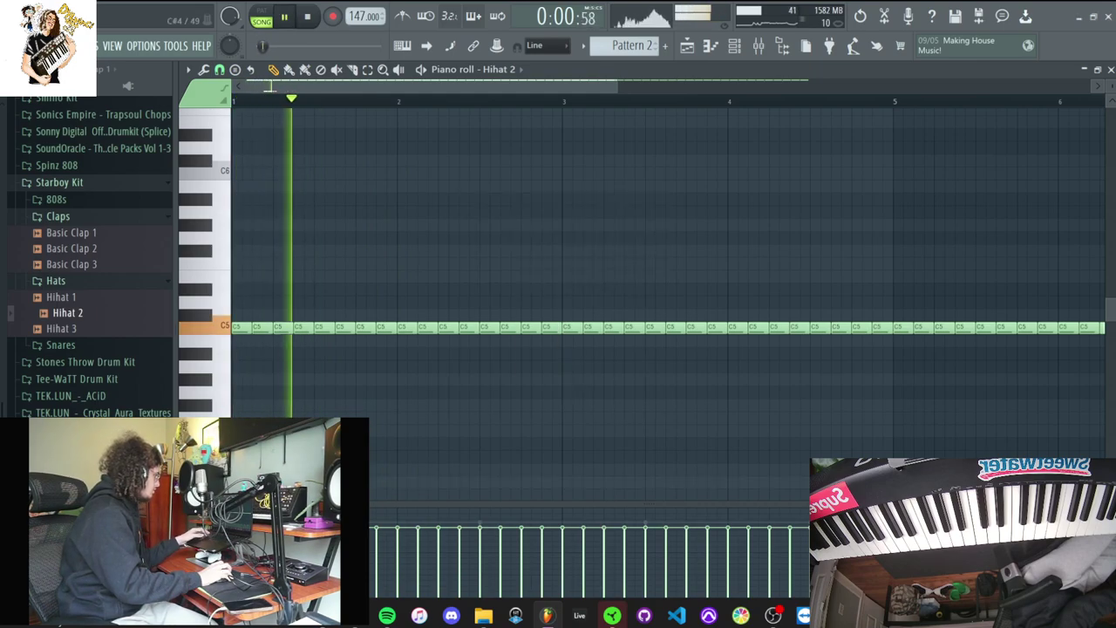
right_click(303, 328)
key(space)
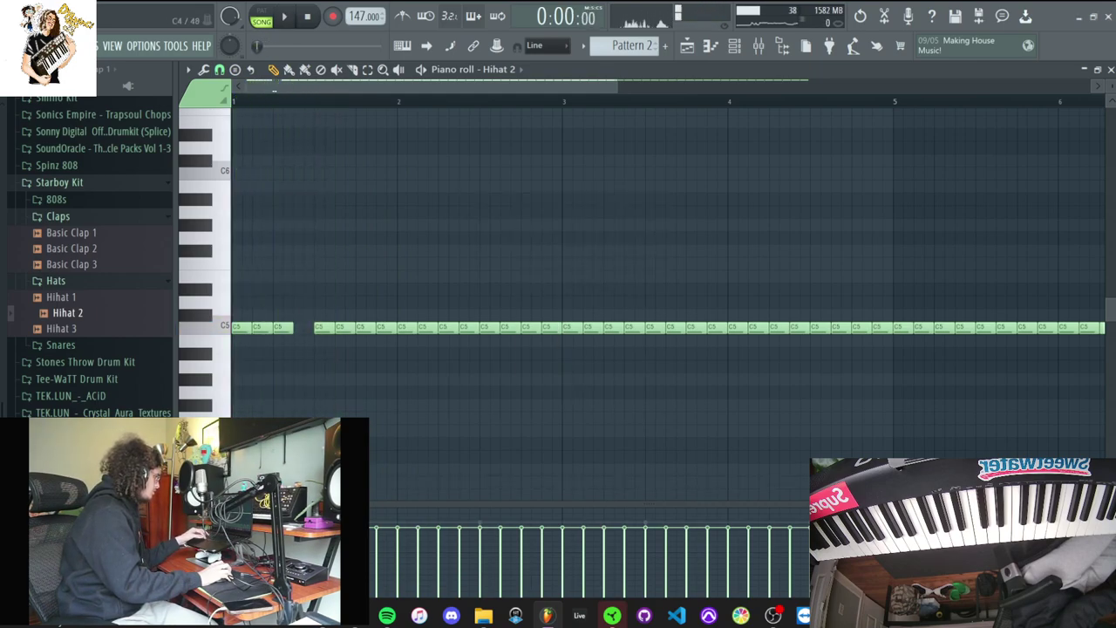
key(space)
Lower the third hi-hat note of bar 1 to G4 and replay the arrangement from the start
drag(283, 328, 284, 392)
key(space)
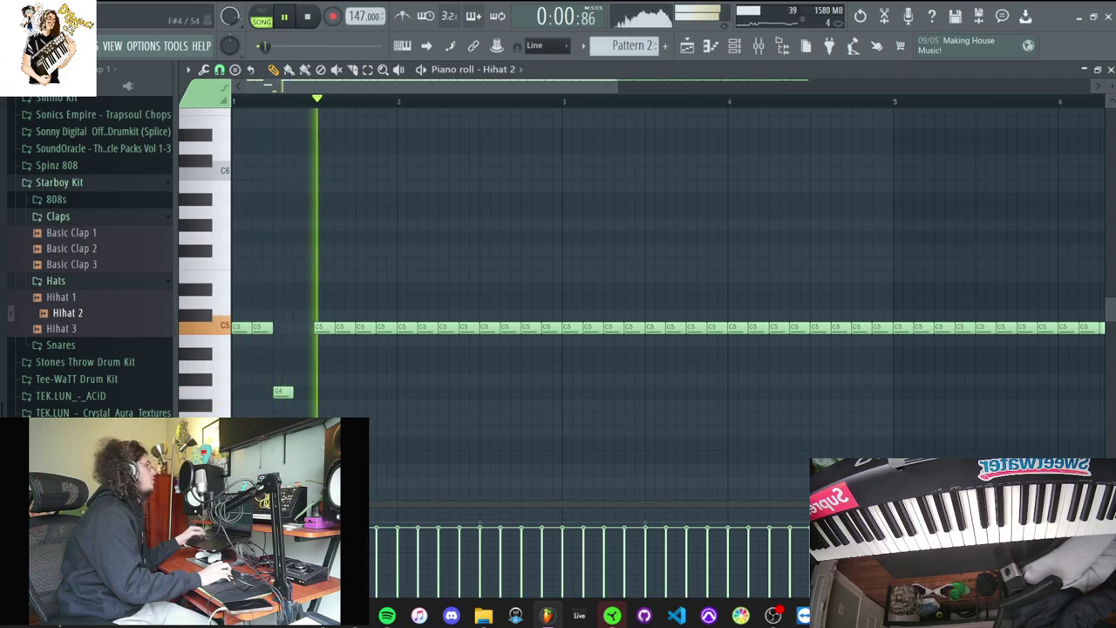
key(space)
key(space)
key(space)
Chop the seventh hi-hat note of bar 1 into two slices and listen from the start
ctrl+click(386, 328)
ctrl+click(366, 328)
key(alt+u)
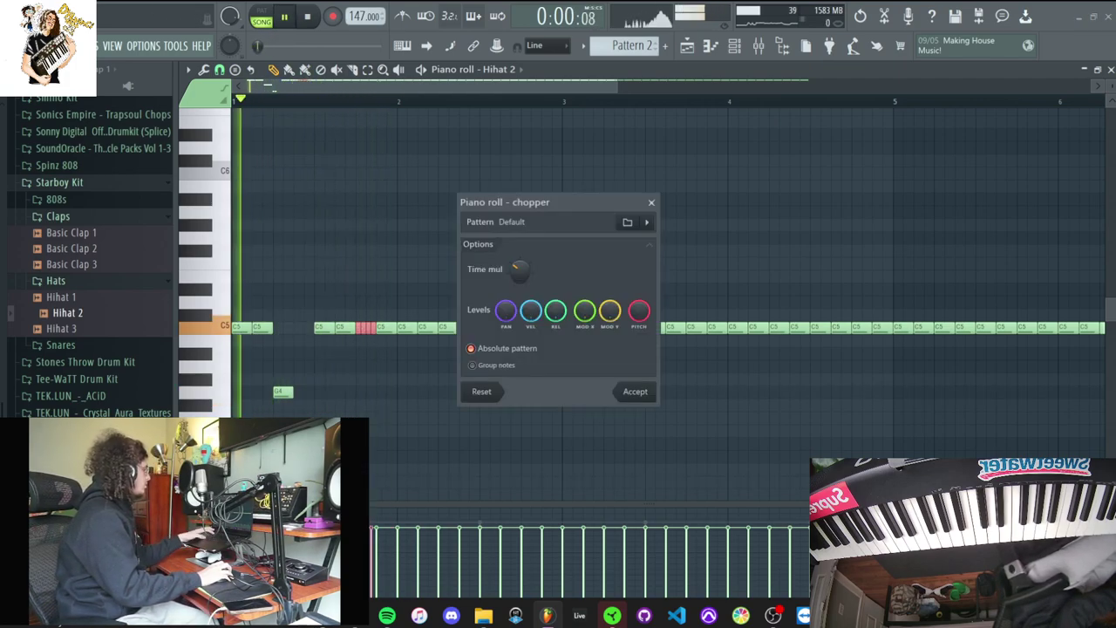
key(Return)
key(space)
key(space)
Chop the first hi-hat note of bar 2 into two slices and the fourth one into four
ctrl+click(407, 328)
key(alt+u)
key(Return)
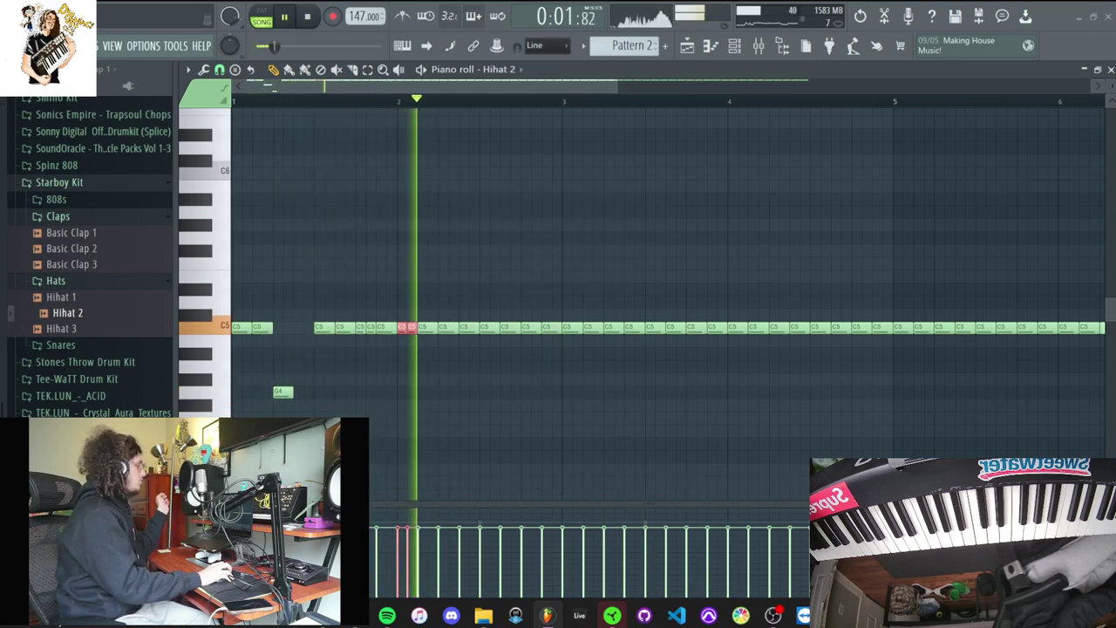
ctrl+click(468, 328)
key(alt+u)
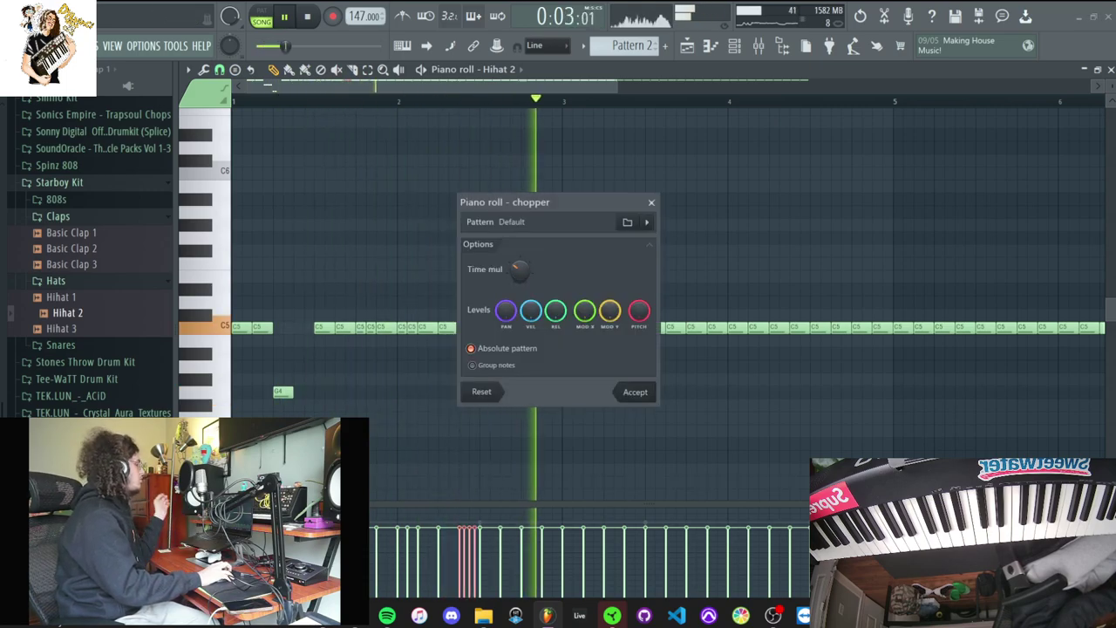
key(Return)
Chop the seventh hi-hat note of bar 2 into two slices
ctrl+click(528, 328)
key(alt+u)
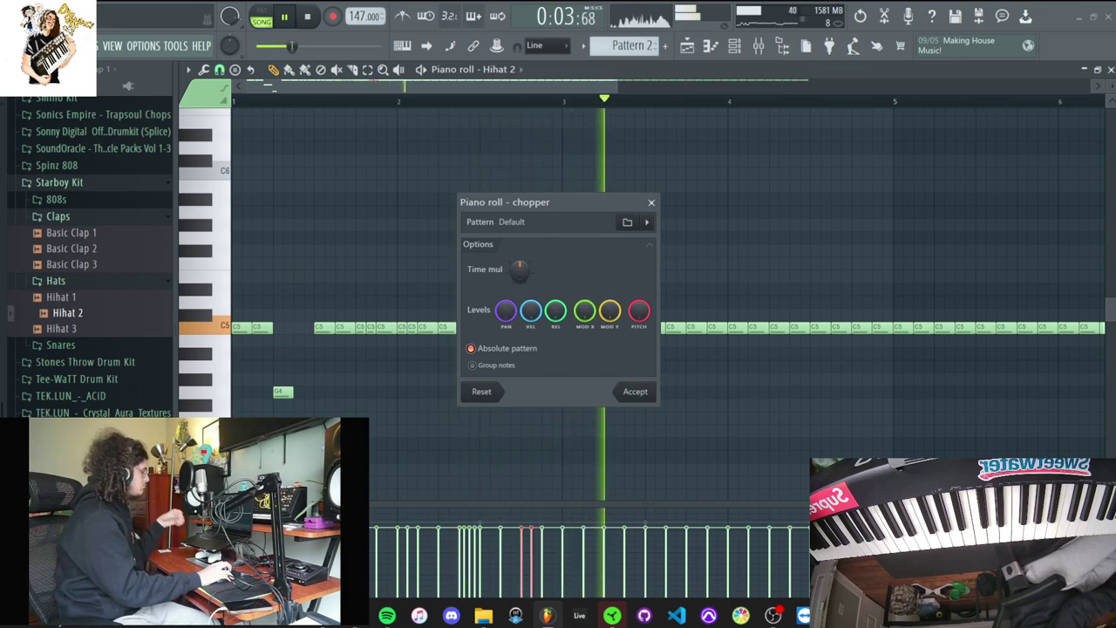
key(Return)
Lower the last three slices of bar 2's fourth hi-hat note and the fifth note to A#4
drag(466, 305, 491, 328)
key(shift+Down)
key(shift+Down)
ctrl+click(521, 354)
key(space)
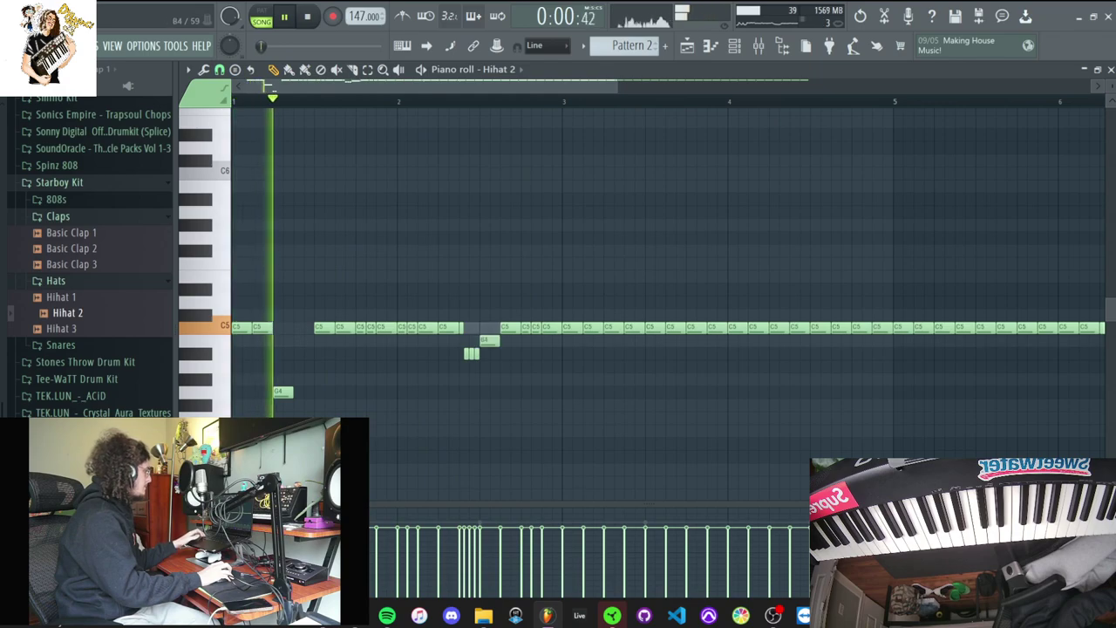
Delete all the hi-hat notes from bar 3 onward
scroll(490, 328, down, 3)
drag(1093, 311, 432, 382)
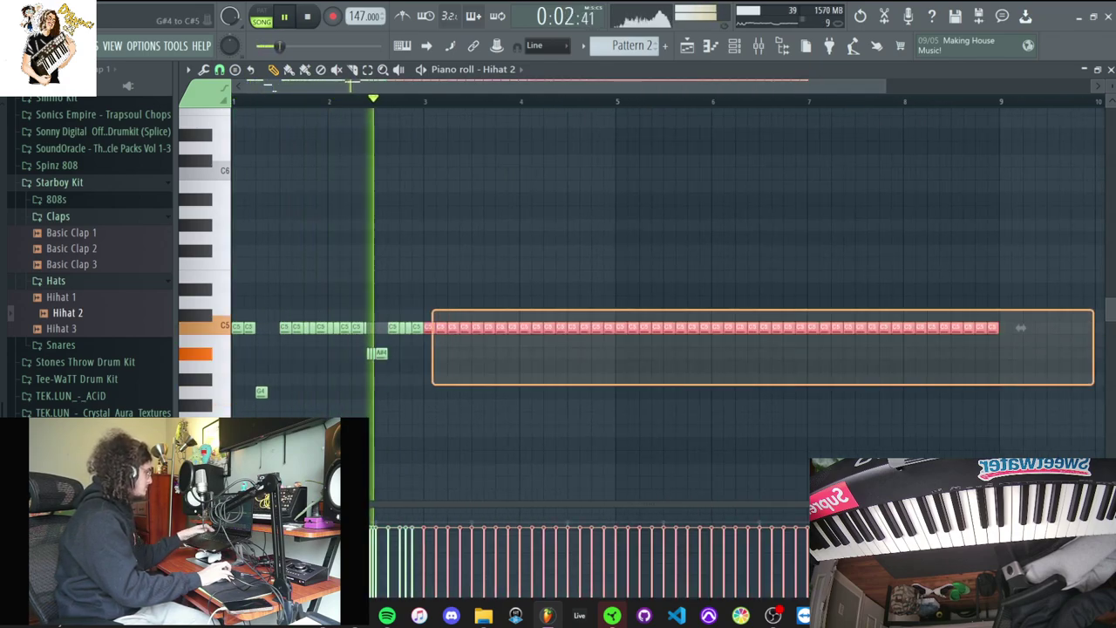
key(Delete)
Duplicate the two-bar hi-hat pattern into bars 3 and 4 and play it back
scroll(392, 315, up, 1)
scroll(392, 314, up, 1)
key(ctrl+b)
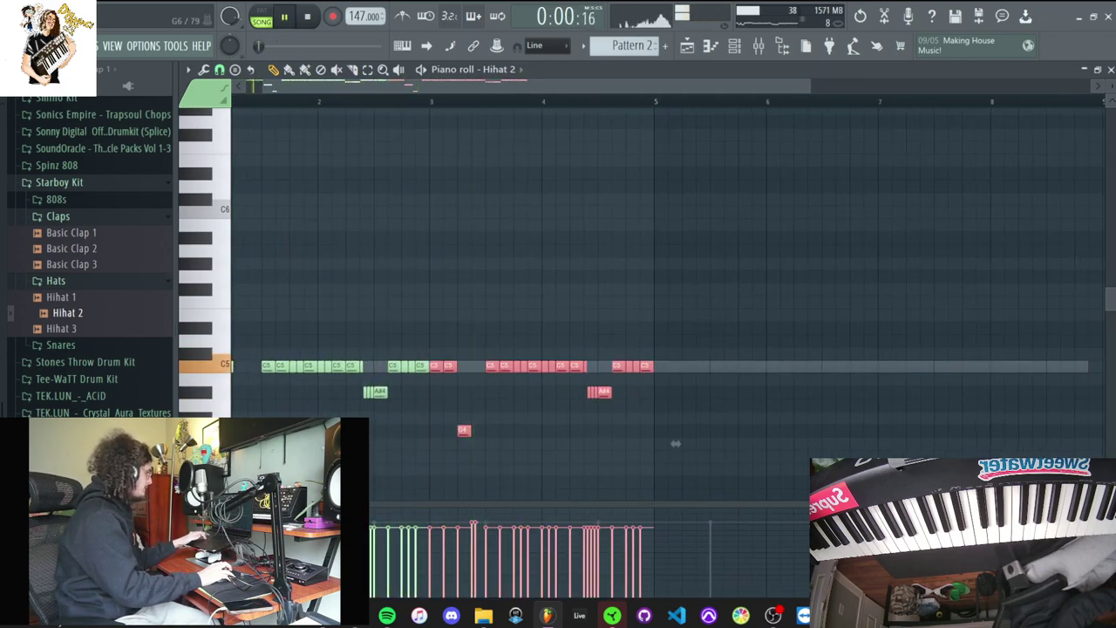
key(space)
key(space)
key(ctrl+d)
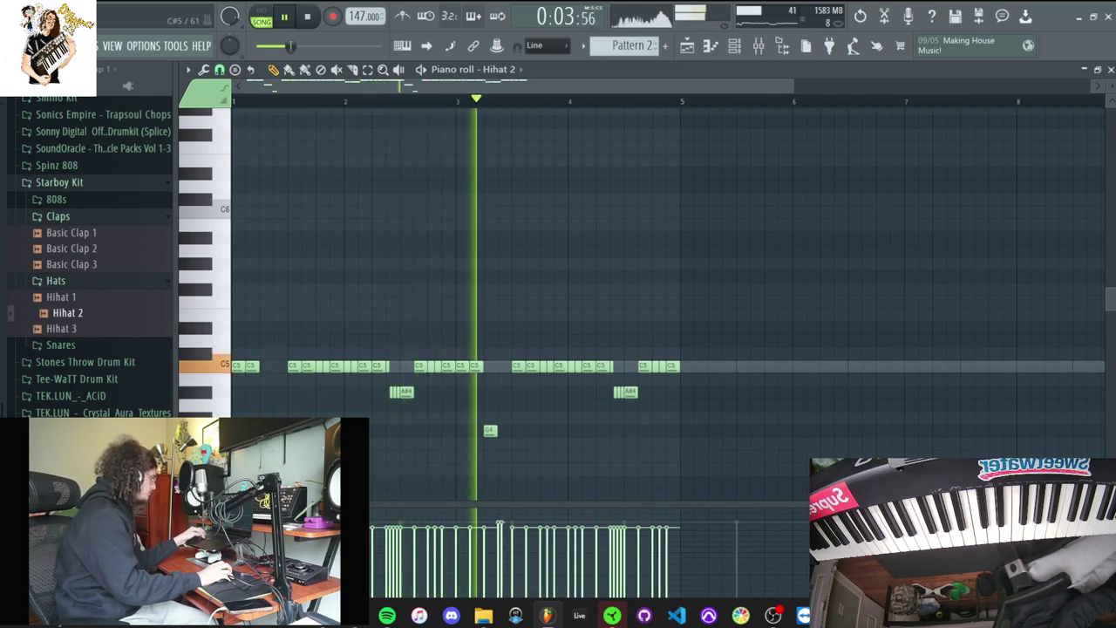
Remove the last hi-hat note of bars 1 and 4 and extend bar 4's seventh note to the bar's end
key(space)
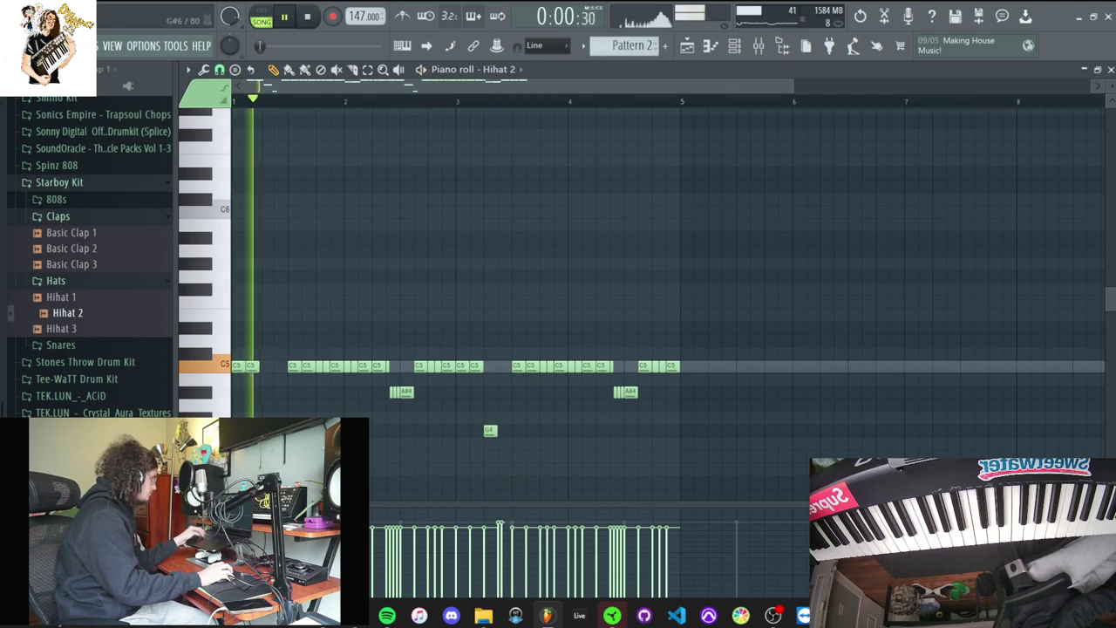
key(space)
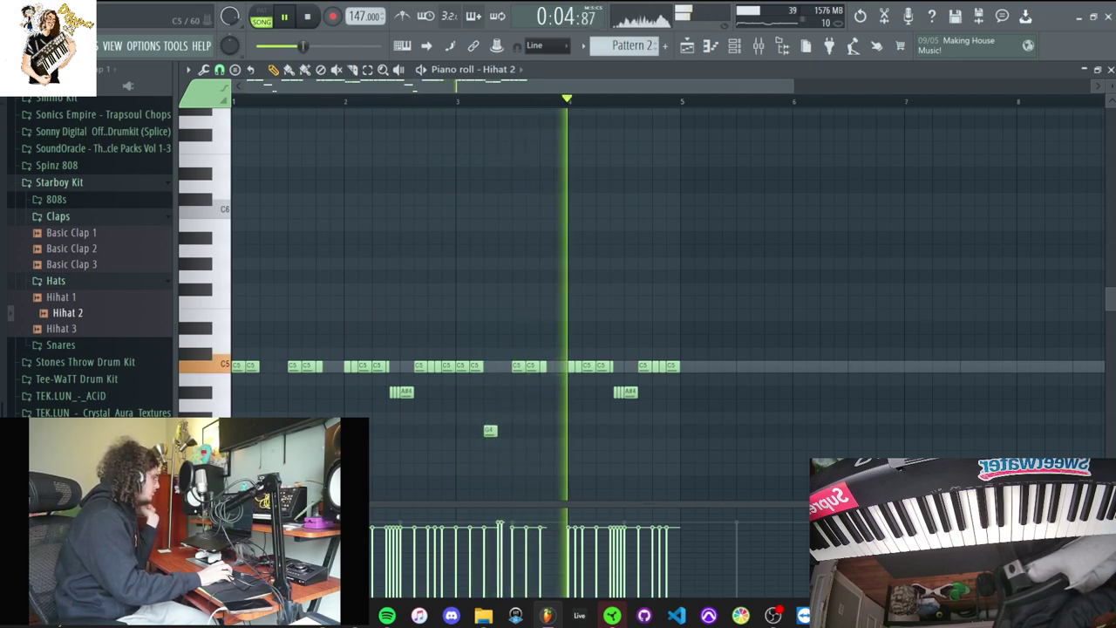
key(ctrl+z)
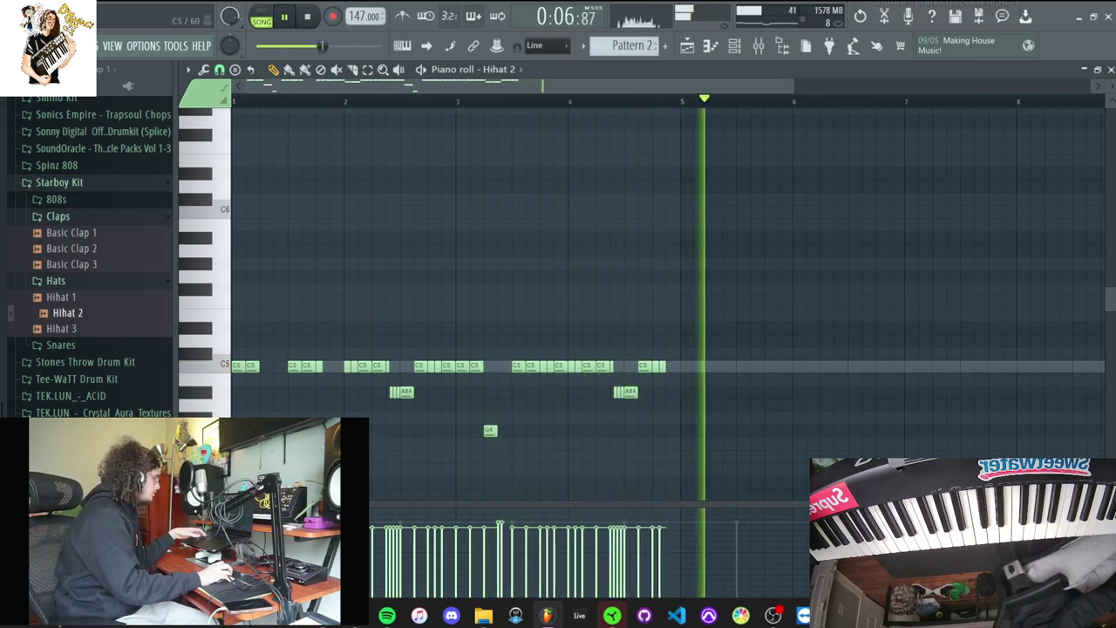
drag(657, 367, 680, 366)
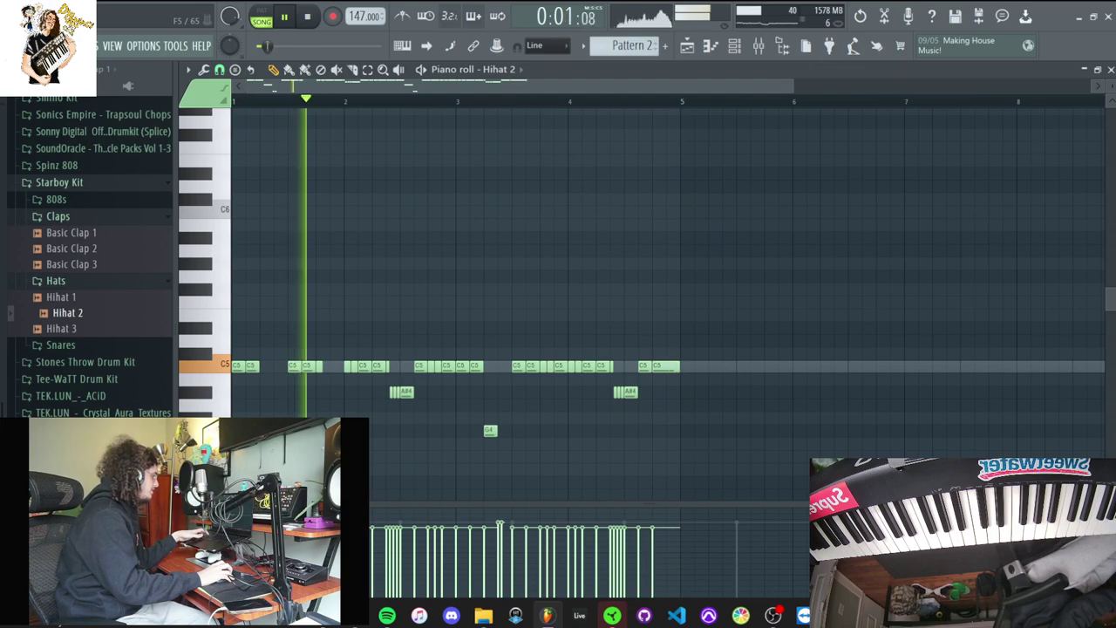
Duplicate the four-bar hi-hat pattern into bars 5 to 8
key(b)
scroll(680, 278, down, 3)
key(ctrl+b)
Draw a D#4 hi-hat note at the end of bar 3 and chop it into a fast roll with rising velocities
drag(436, 327, 466, 327)
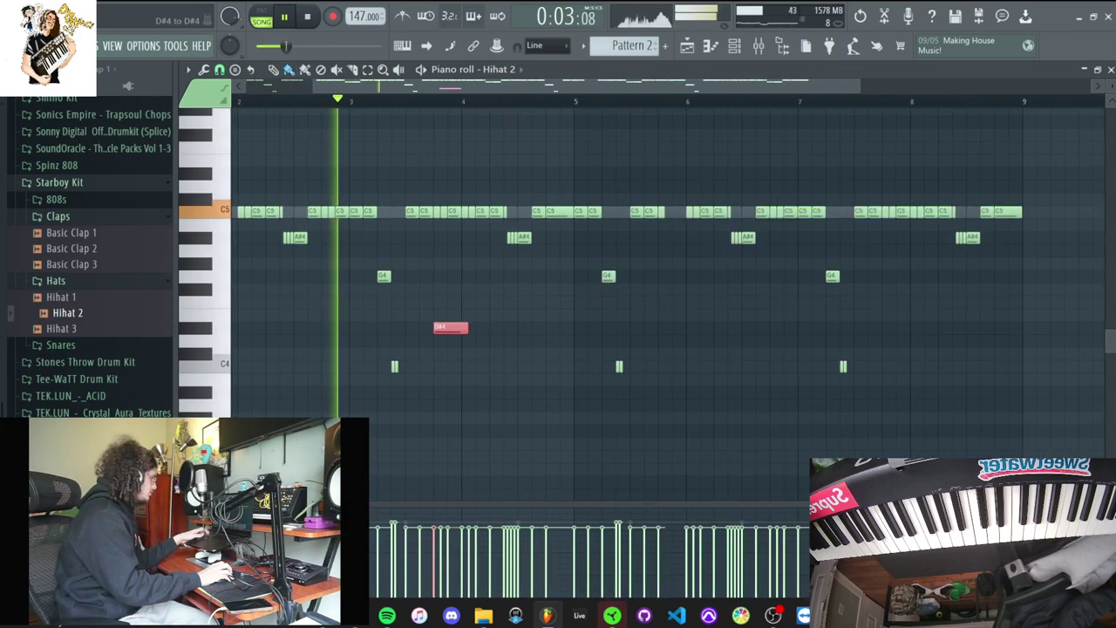
key(alt+u)
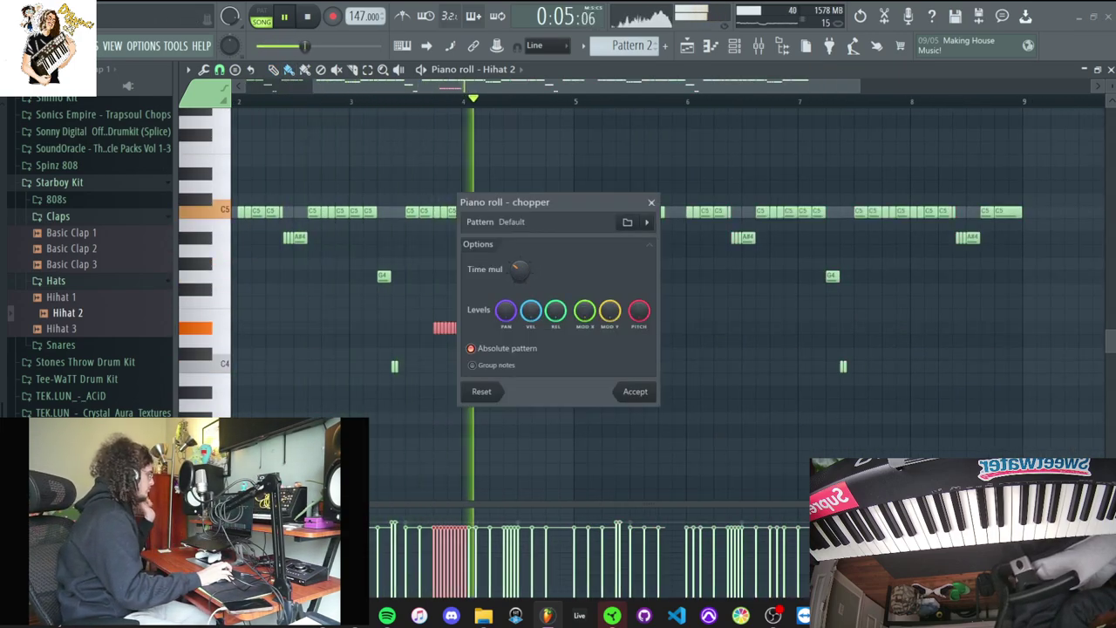
key(Return)
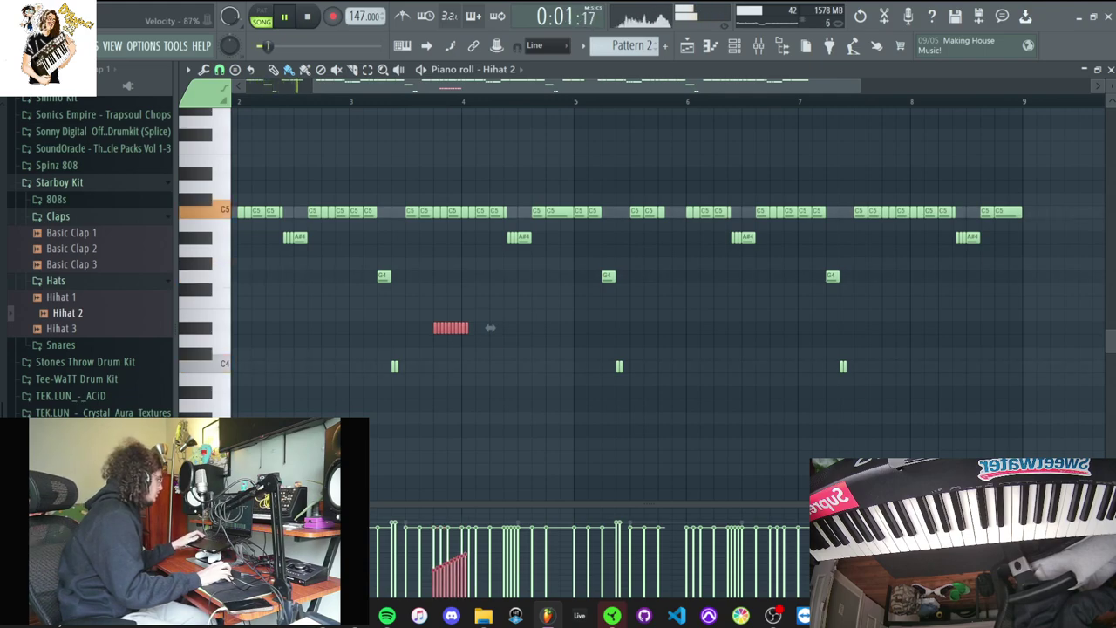
Ramp the panning of the chopped D#4 roll progressively to the right
click(262, 515)
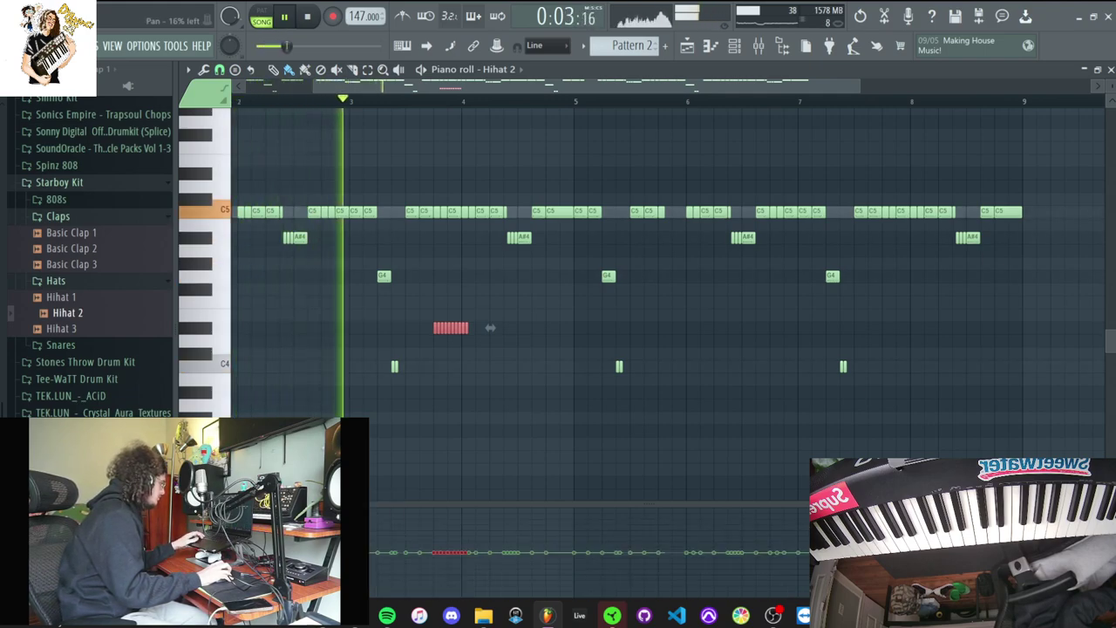
drag(433, 575, 467, 588)
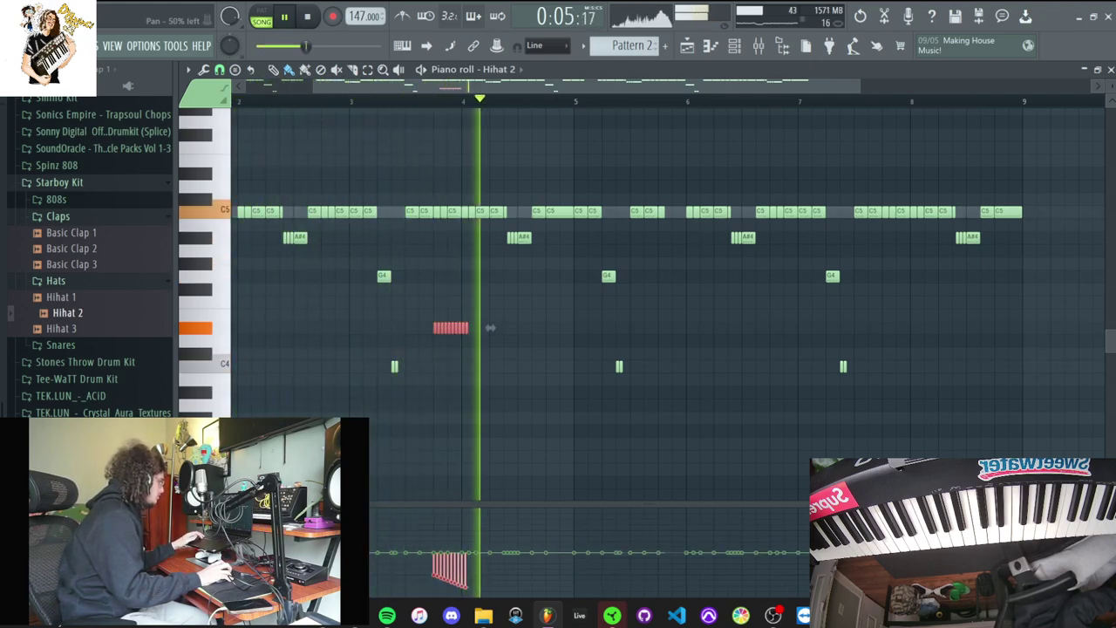
drag(433, 529, 441, 523)
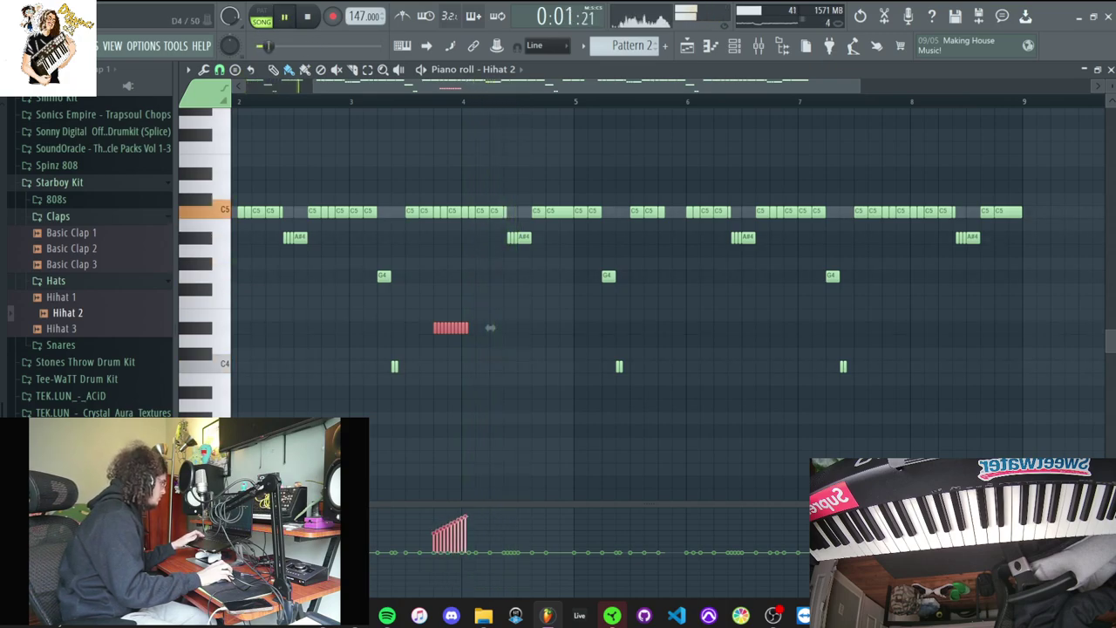
Shorten the D#4 roll to four notes, place it at the end of bar 4 and pan it left
right_click(460, 328)
drag(428, 326, 595, 327)
key(ctrl+d)
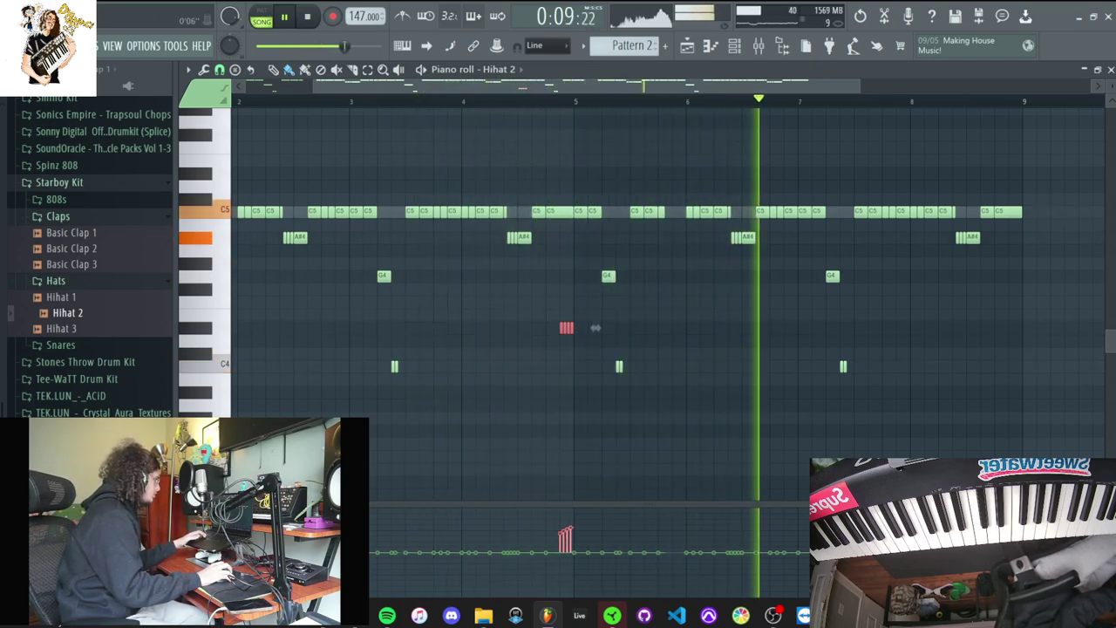
scroll(595, 328, down, 8)
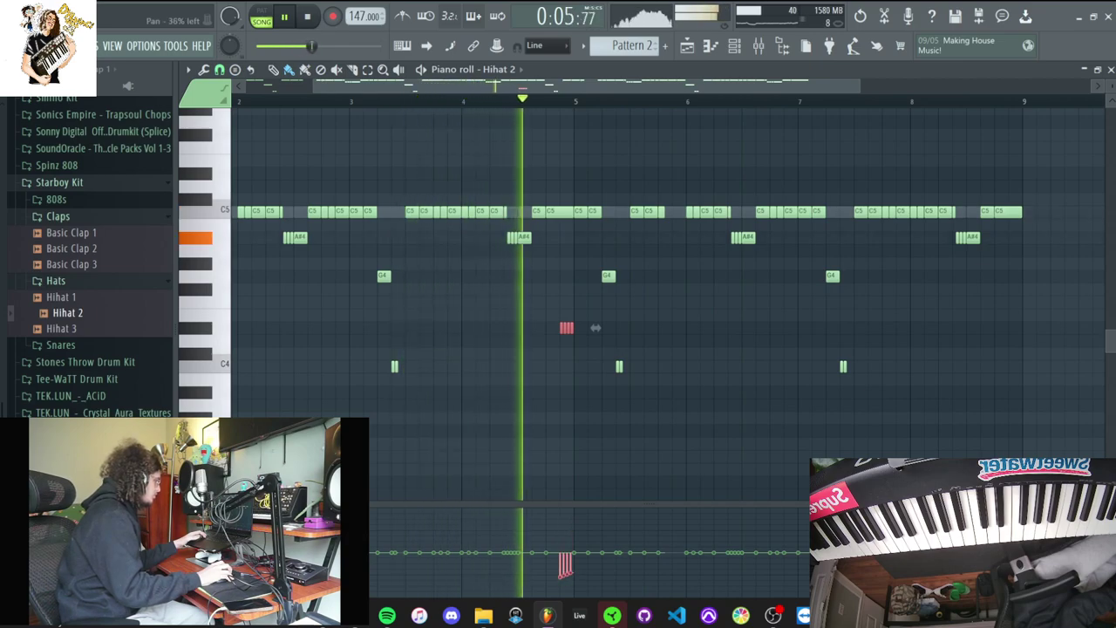
Place shorter copies of the roll on D4 at the end of bar 1 and on C#4 at the end of bar 2
drag(553, 326, 477, 353)
key(space)
key(space)
key(alt+y)
key(ctrl+d)
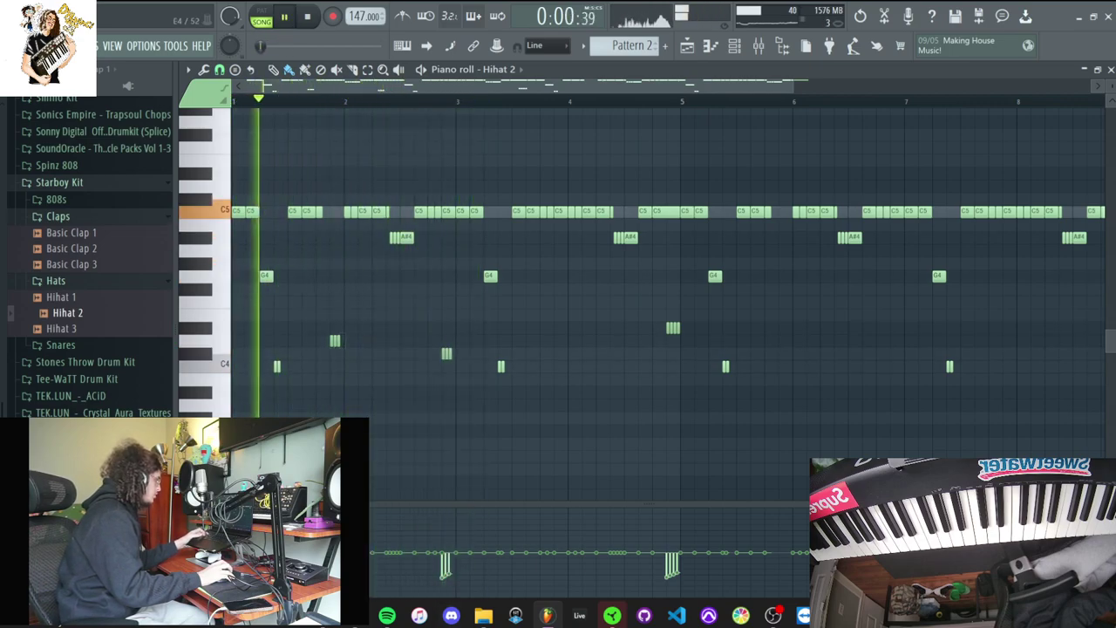
Duplicate the D4 and C#4 rolls into bars 3 and 4, and remove the extra C#4 roll from bar 4
scroll(488, 340, down, 3)
scroll(489, 340, down, 1)
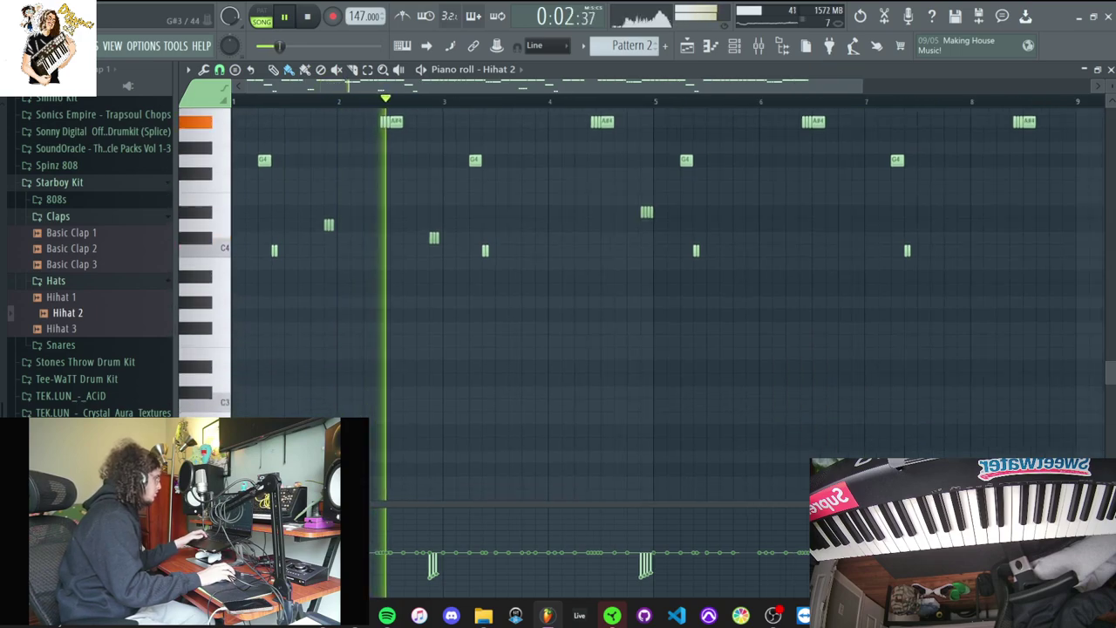
scroll(488, 301, up, 3)
mouse_move(304, 322)
mouse_down()
mouse_move(439, 360)
mouse_move(558, 347)
mouse_move(409, 347)
mouse_move(835, 360)
mouse_move(648, 347)
mouse_up()
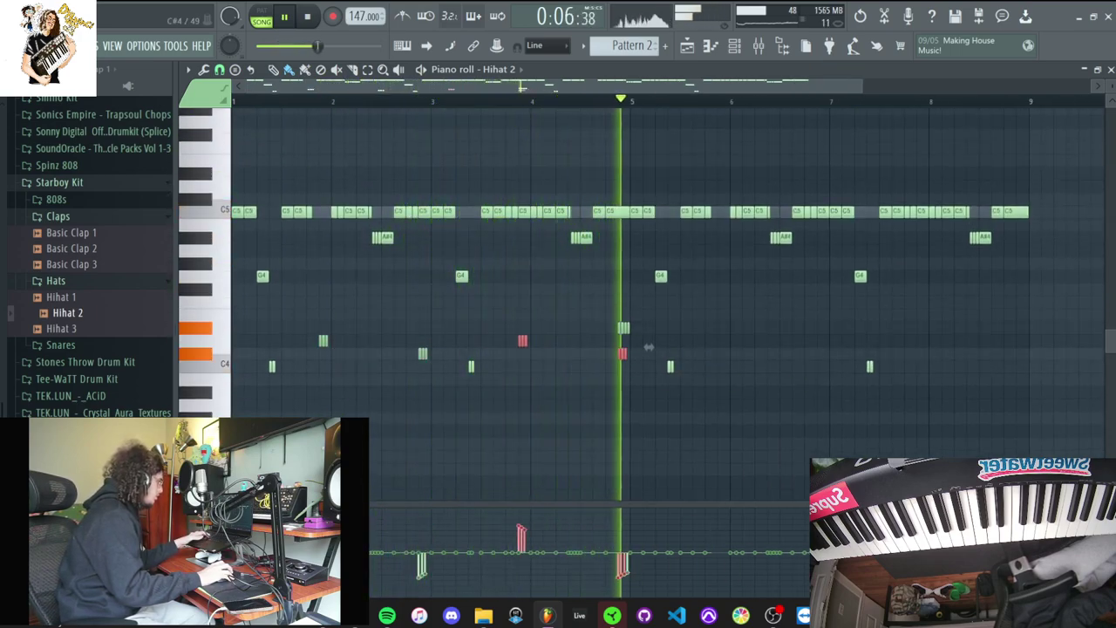
key(ctrl+d)
right_click(622, 353)
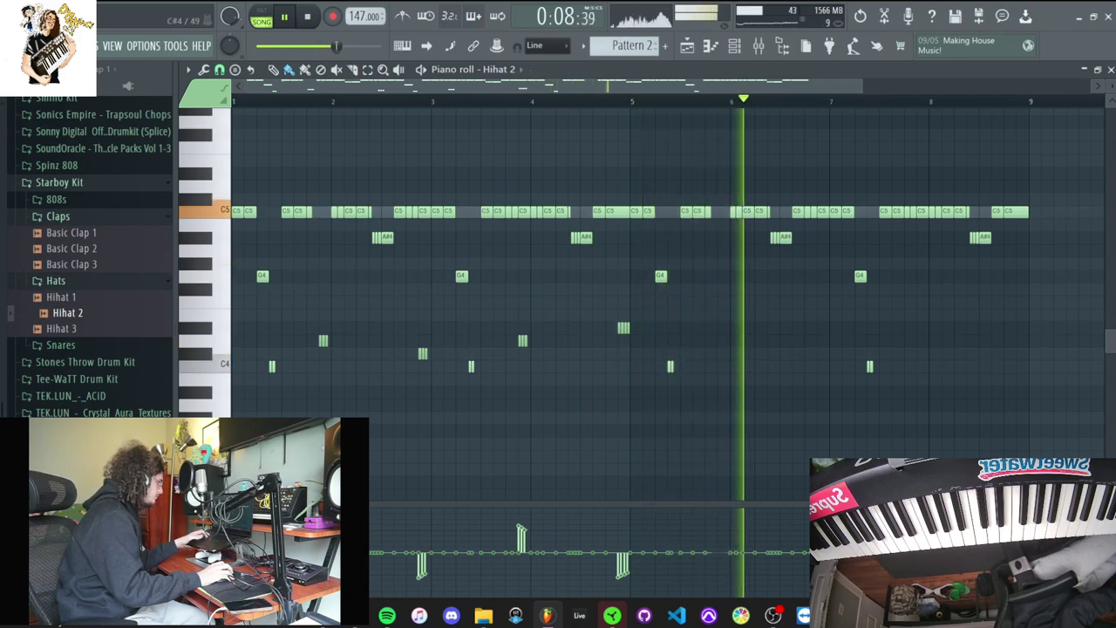
Repeat the hi-hat part of bars 1 to 4, including its rolls, in bars 5 to 8 and play it back
drag(1033, 412, 635, 181)
key(Delete)
key(ctrl+z)
key(space)
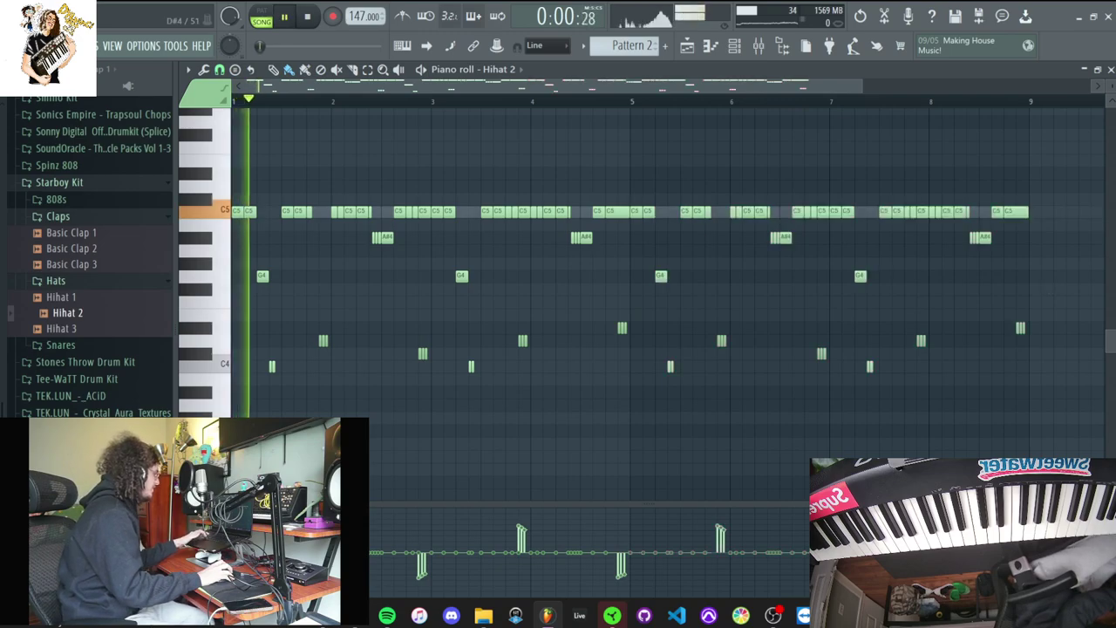
Copy the Star Boy Snare hits of the first four bars into bars 5 to 8 and close the piano roll
drag(650, 504, 649, 365)
scroll(249, 523, up, 1)
scroll(649, 262, down, 2)
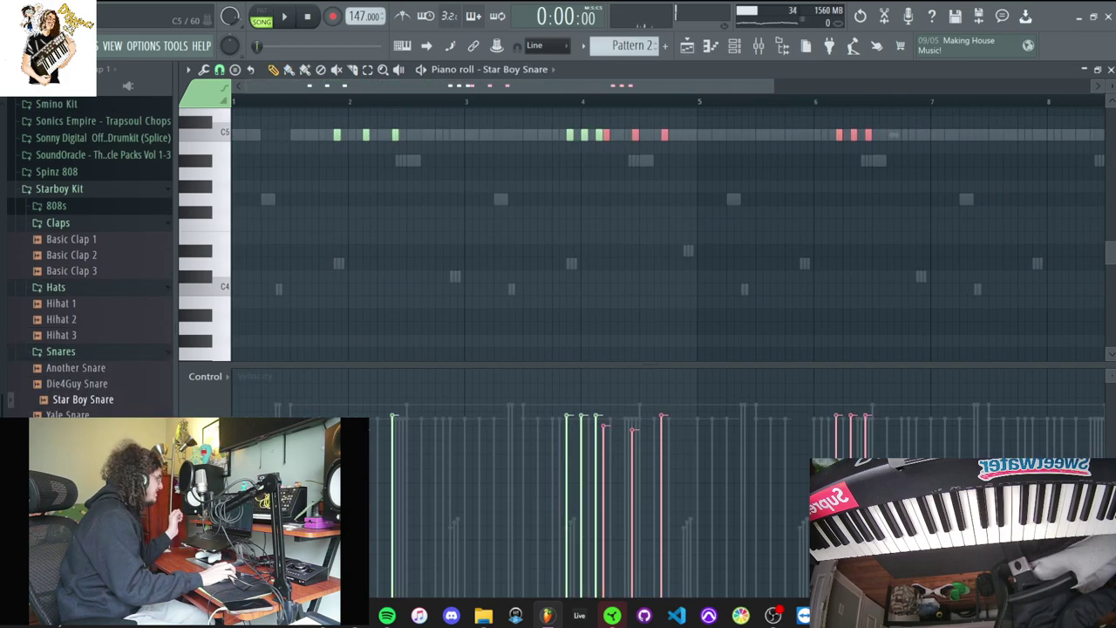
drag(639, 135, 1104, 147)
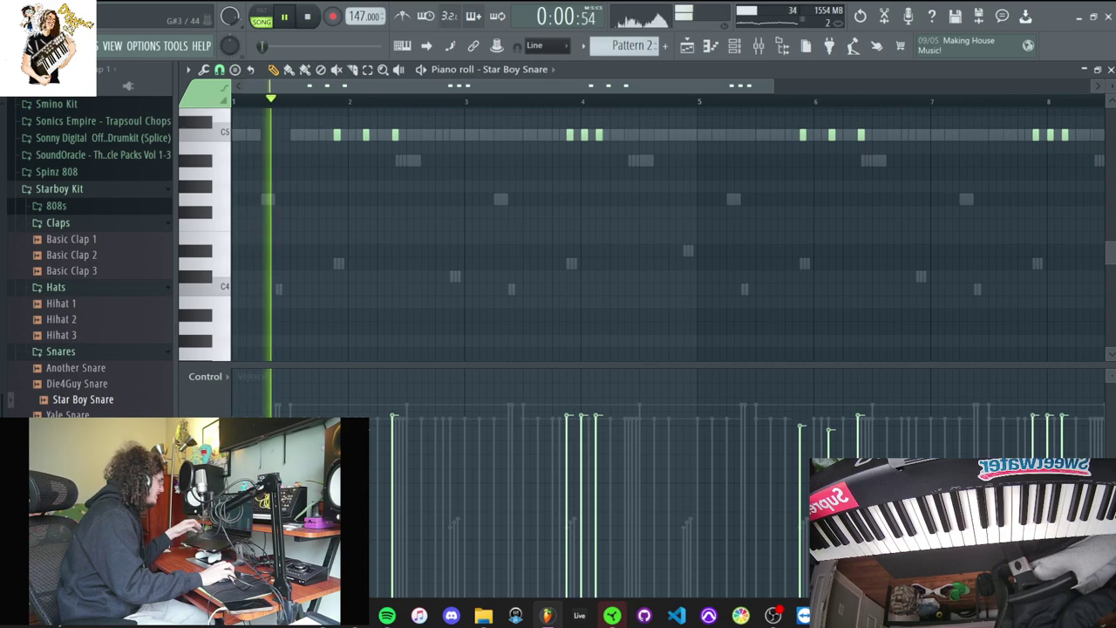
click(208, 377)
key(Escape)
key(Escape)
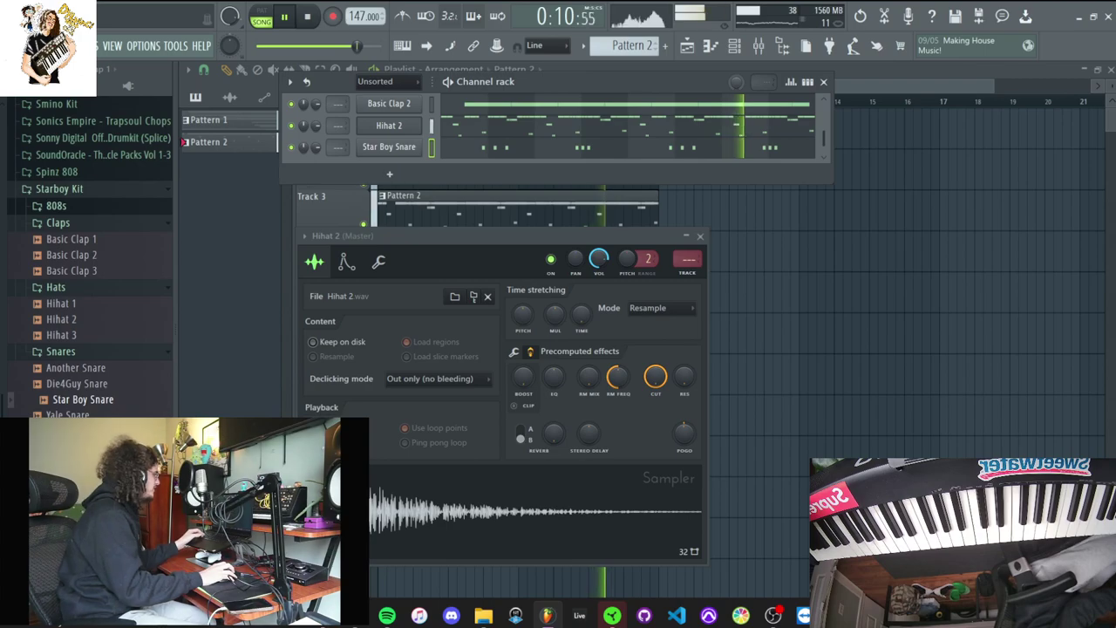
Add Butterfly 808 from the Starboy Kit's 808s as a new channel and enlarge the channel rack to show all channels
click(57, 207)
drag(351, 150, 388, 175)
right_click(394, 147)
click(453, 240)
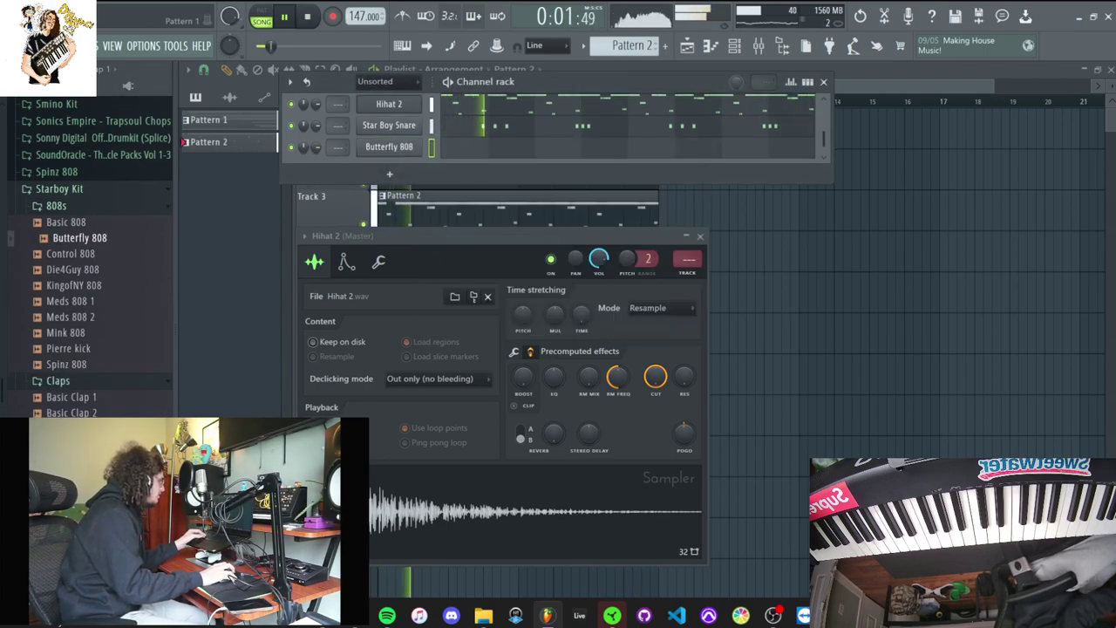
drag(462, 183, 464, 270)
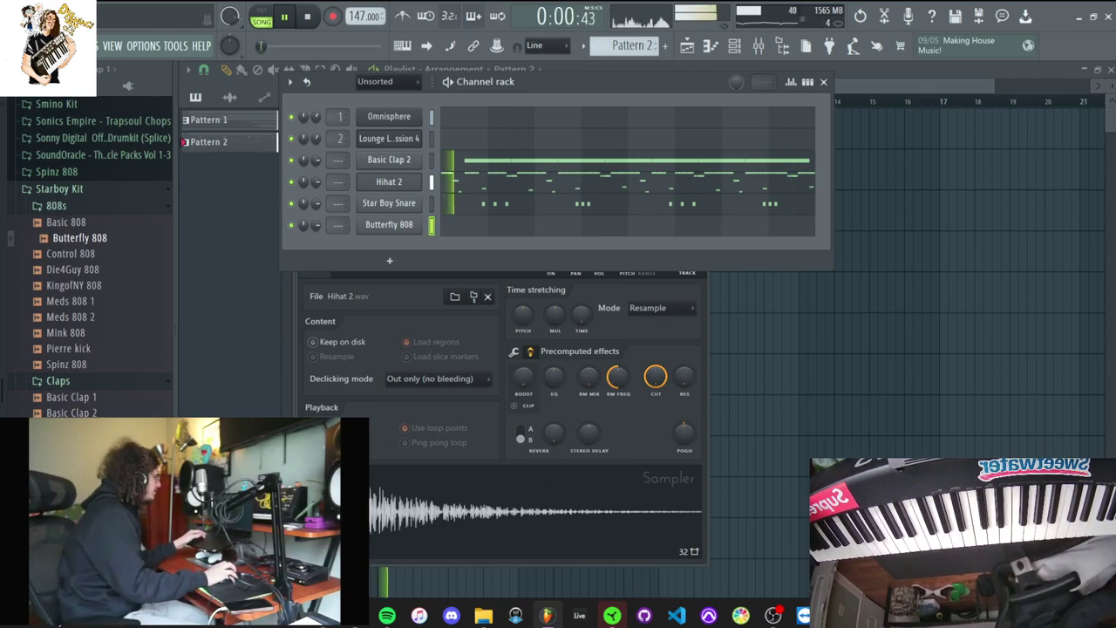
Record a Butterfly 808 line of C5, G5 and C6 notes over eight bars and open it in the piano roll
key(r)
click(559, 378)
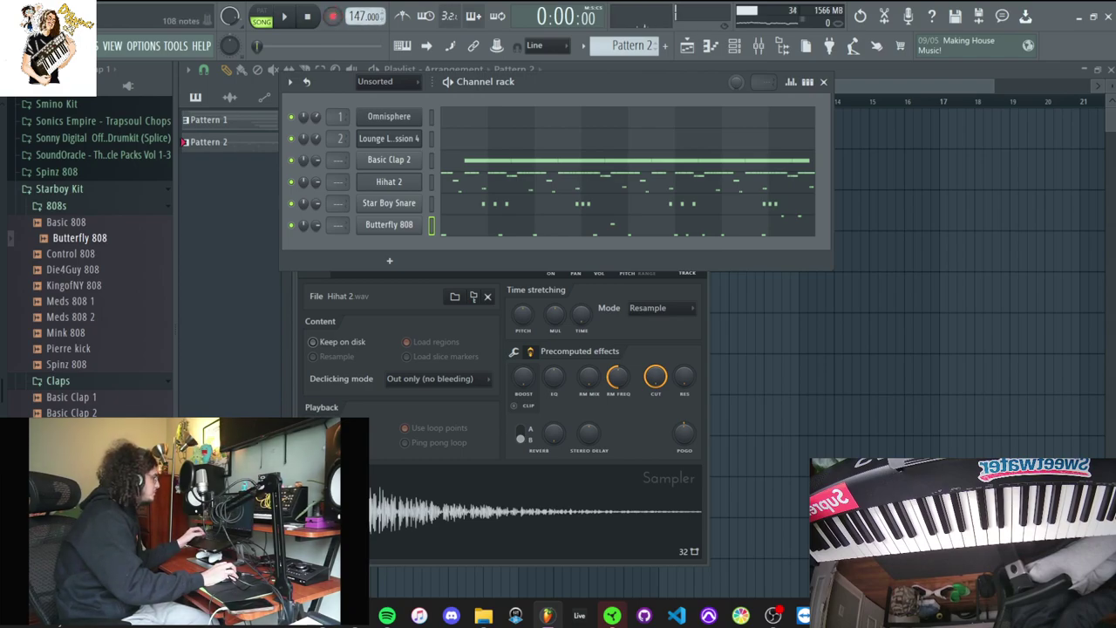
click(628, 225)
scroll(628, 244, up, 4)
scroll(628, 249, down, 2)
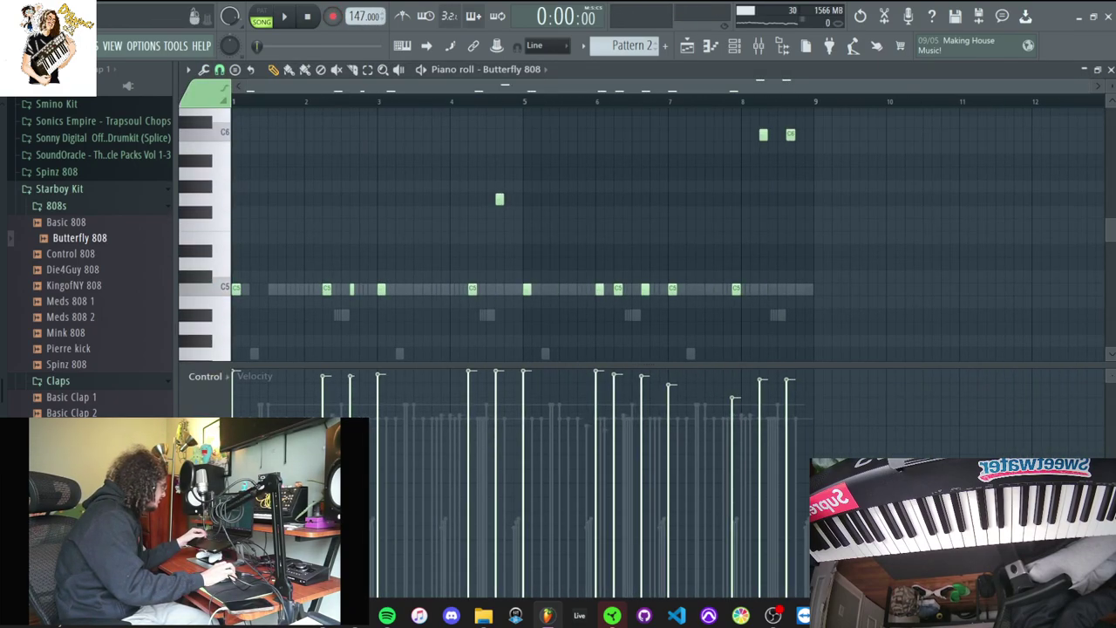
Add a C5 808 note near the end of bar 1 and extend the 808 notes so each reaches the next one
click(232, 376)
click(218, 403)
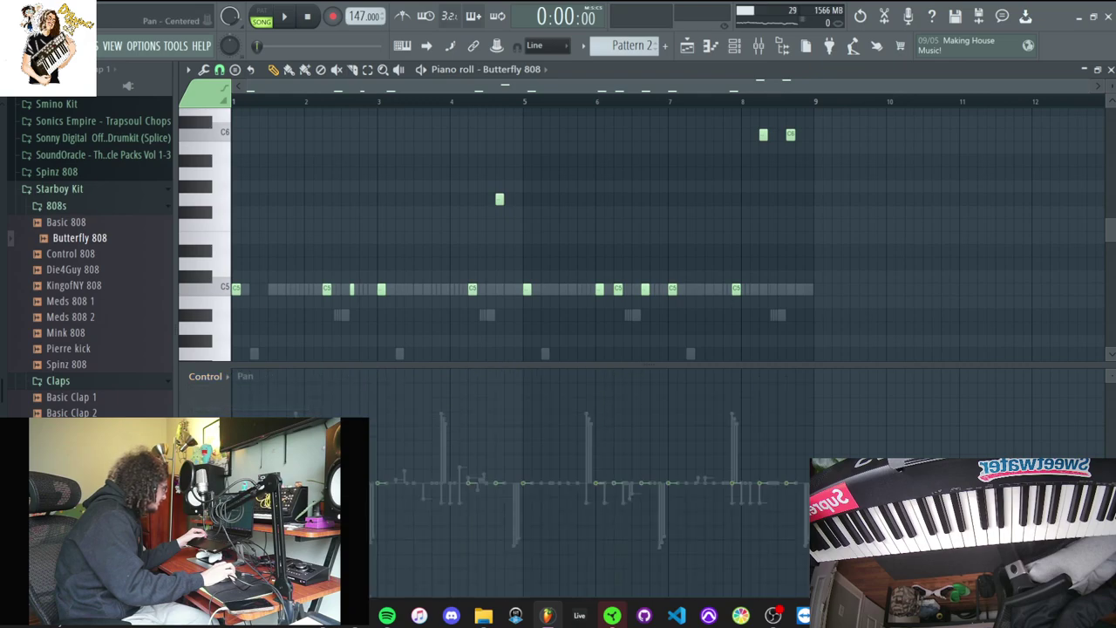
key(space)
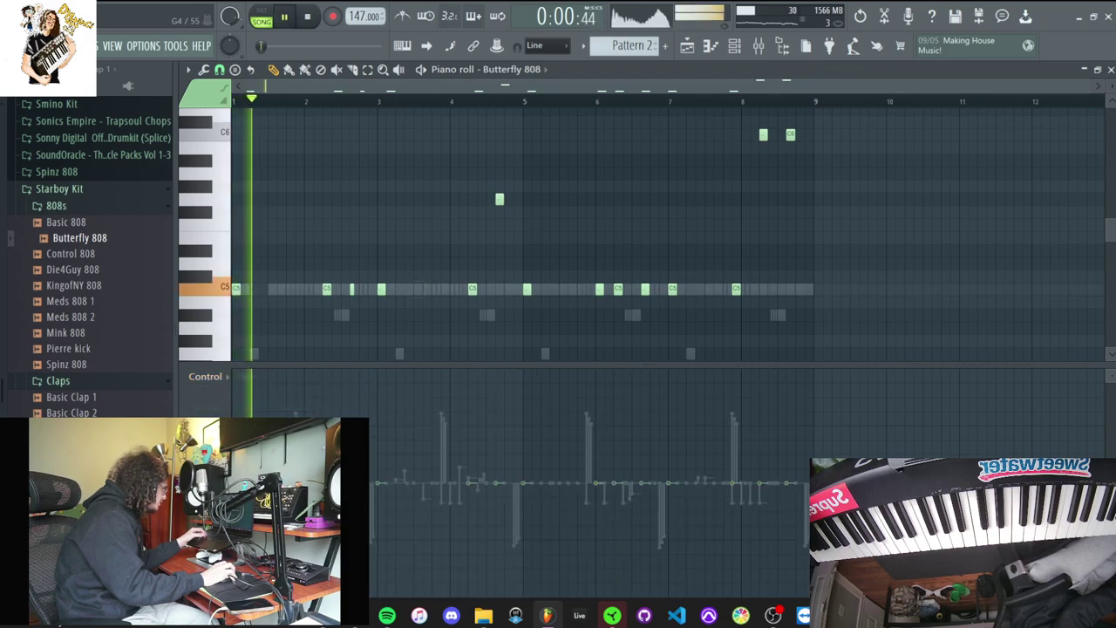
click(213, 377)
click(220, 420)
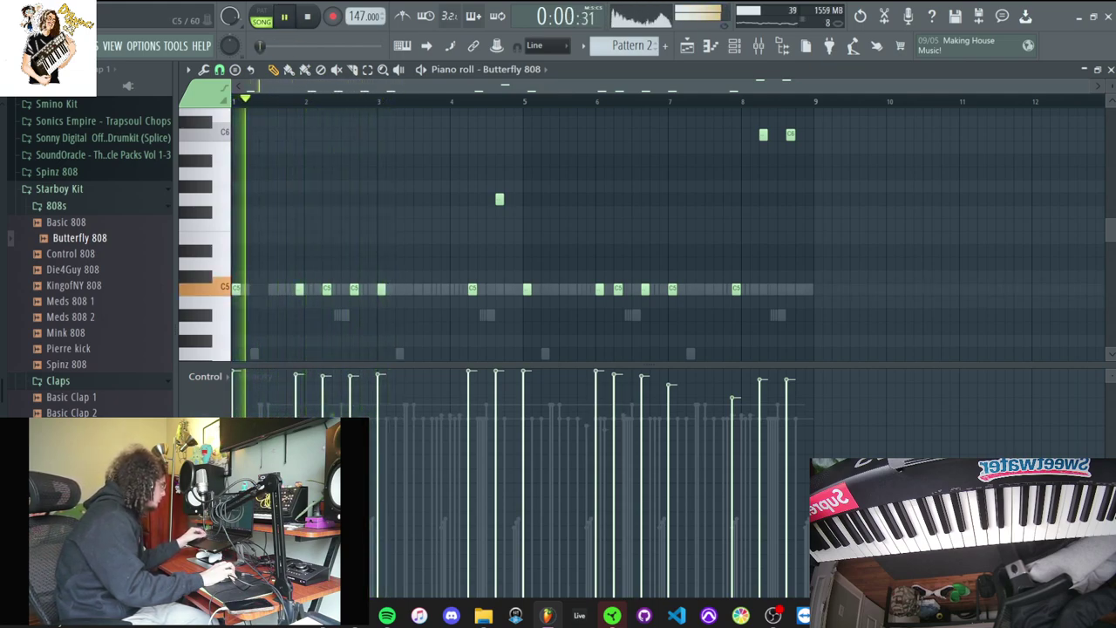
key(alt+l)
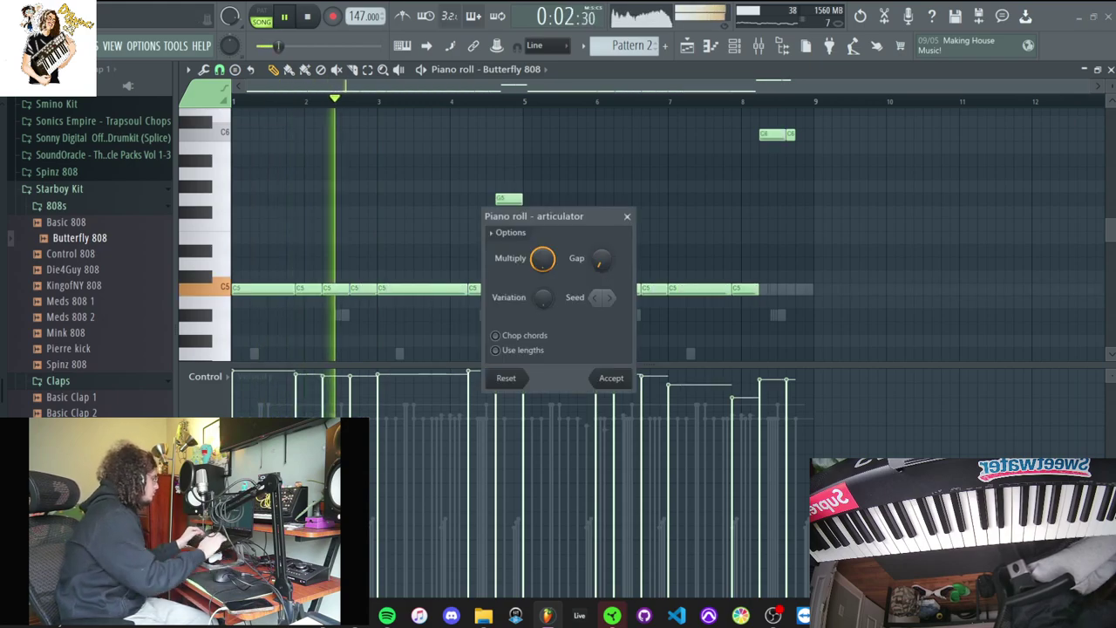
key(Return)
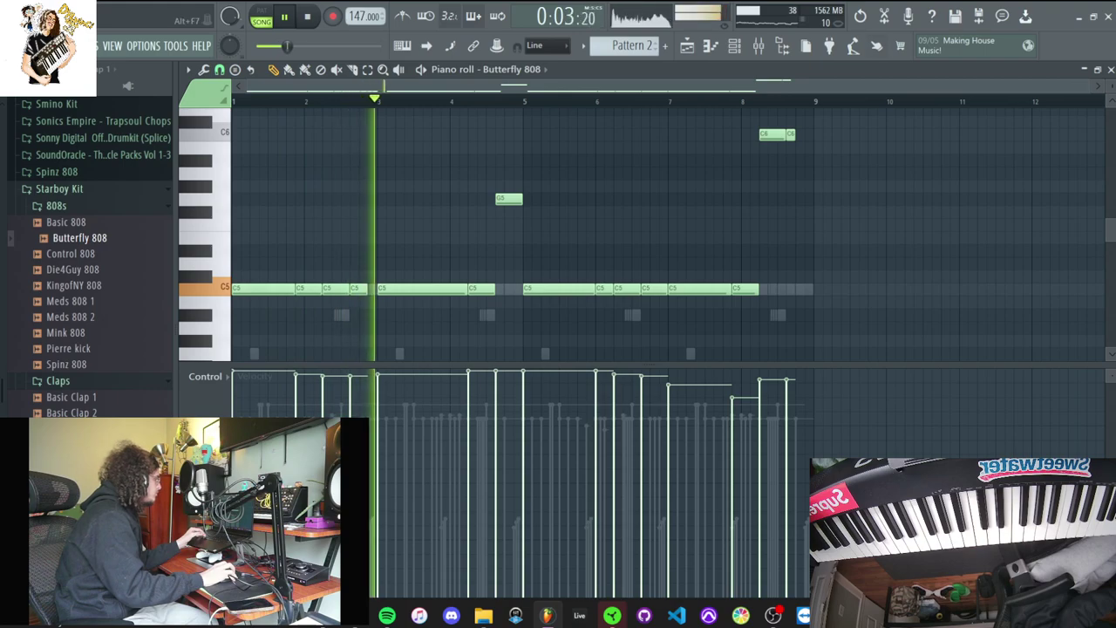
Enable the Butterfly 808 channel's volume envelope and bring its sustain and release down to minimum
key(space)
key(F6)
click(389, 225)
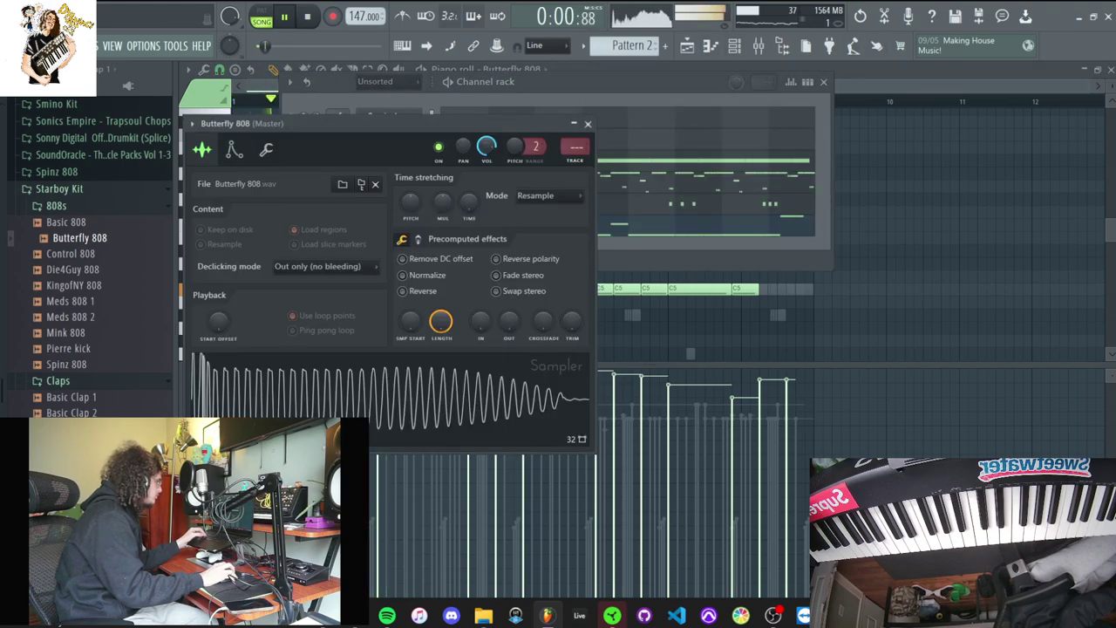
click(234, 150)
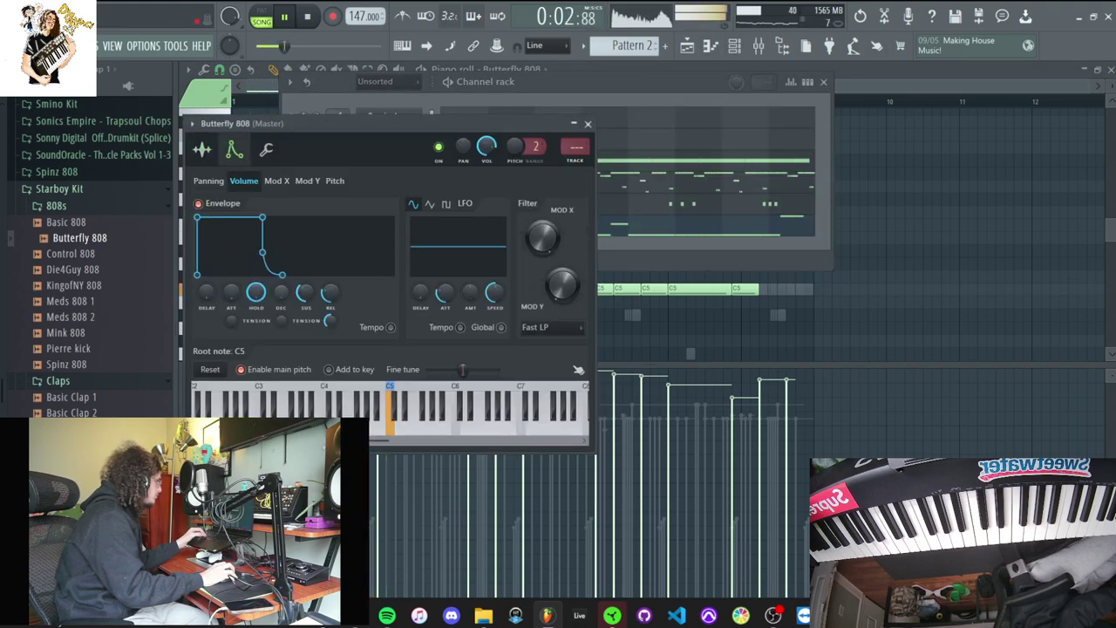
key(space)
Replace the 808 channel's sample with Basic 808 and raise its notes' velocities to maximum in the piano roll
key(F6)
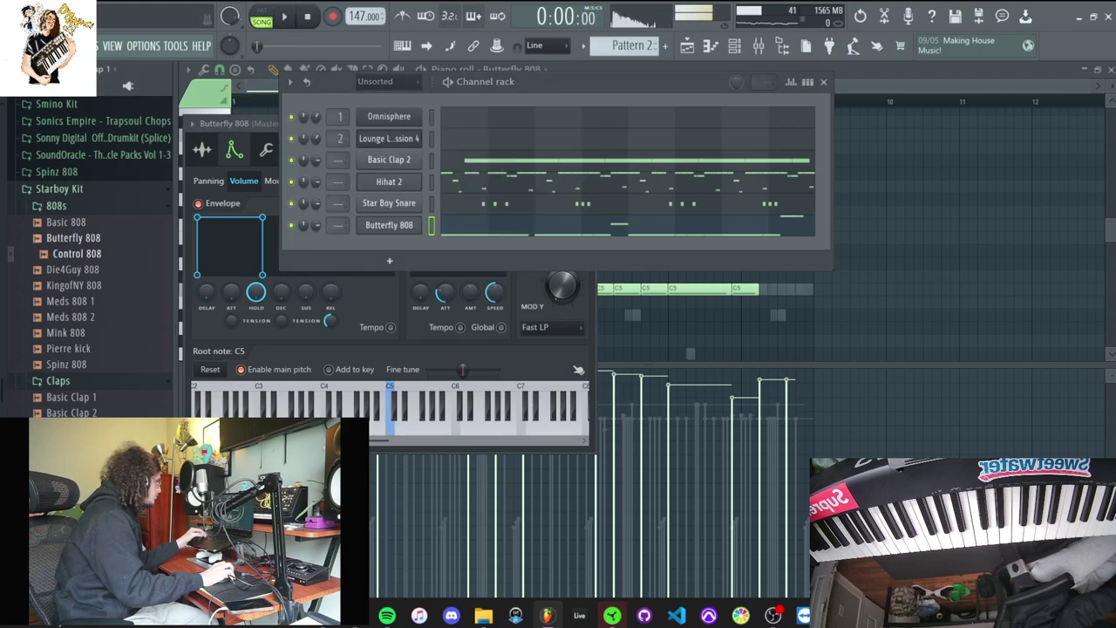
drag(390, 266, 389, 225)
key(space)
key(F7)
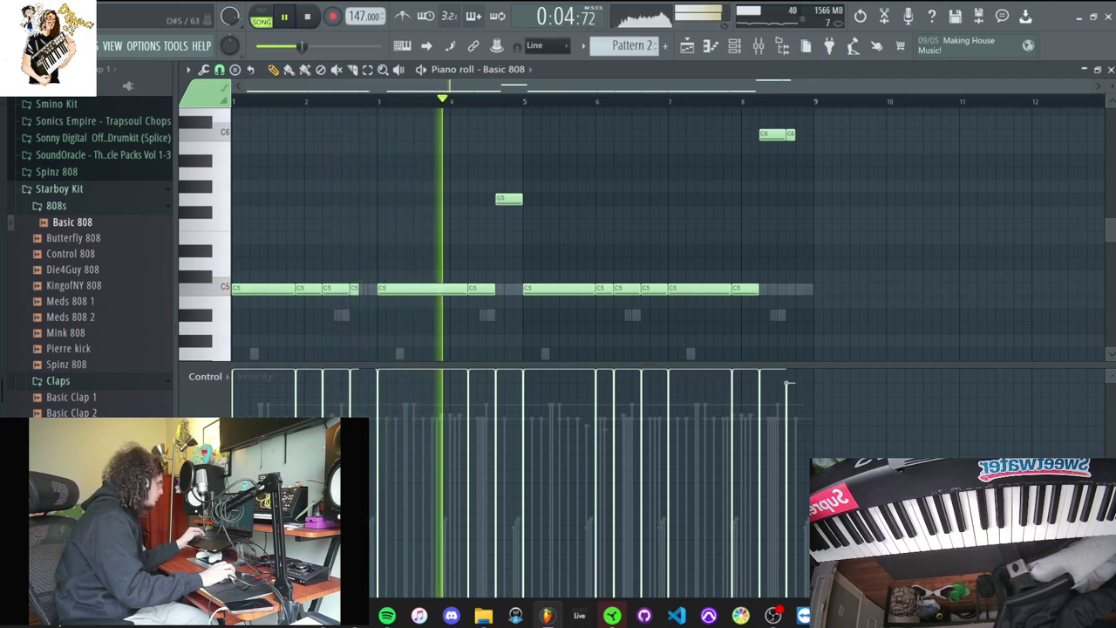
Split the long C5 808 note in bar 3 at three quarters of the bar and play the pattern
ctrl+click(450, 288)
key(space)
key(space)
Split the G5 808 note at the end of bar 4 into three short notes and delete the third
ctrl+click(512, 199)
scroll(510, 202, up, 4)
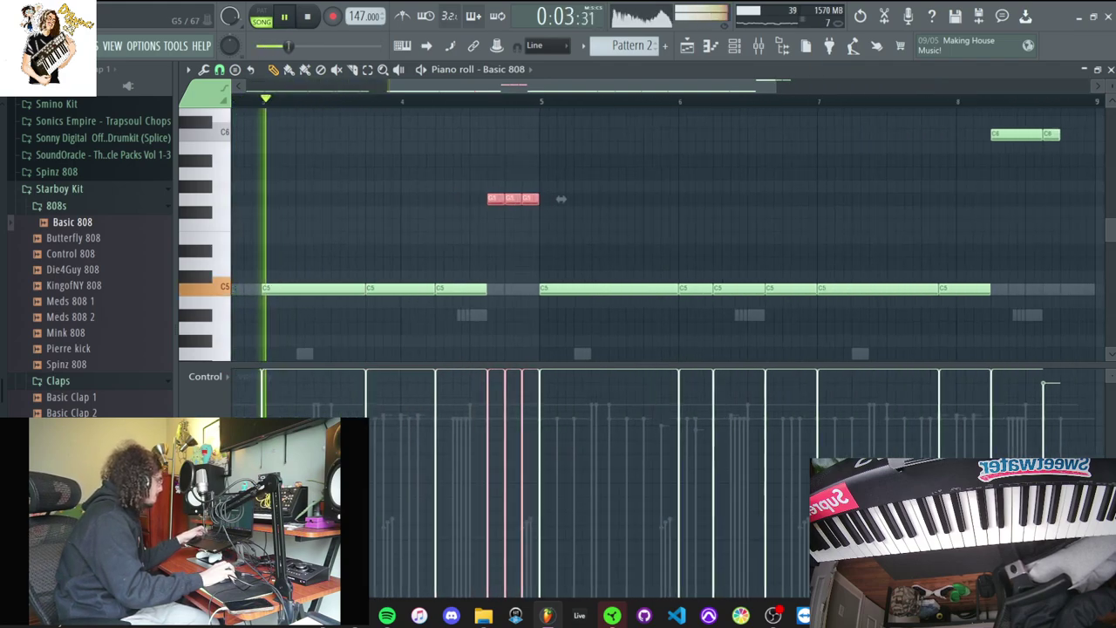
scroll(509, 202, up, 1)
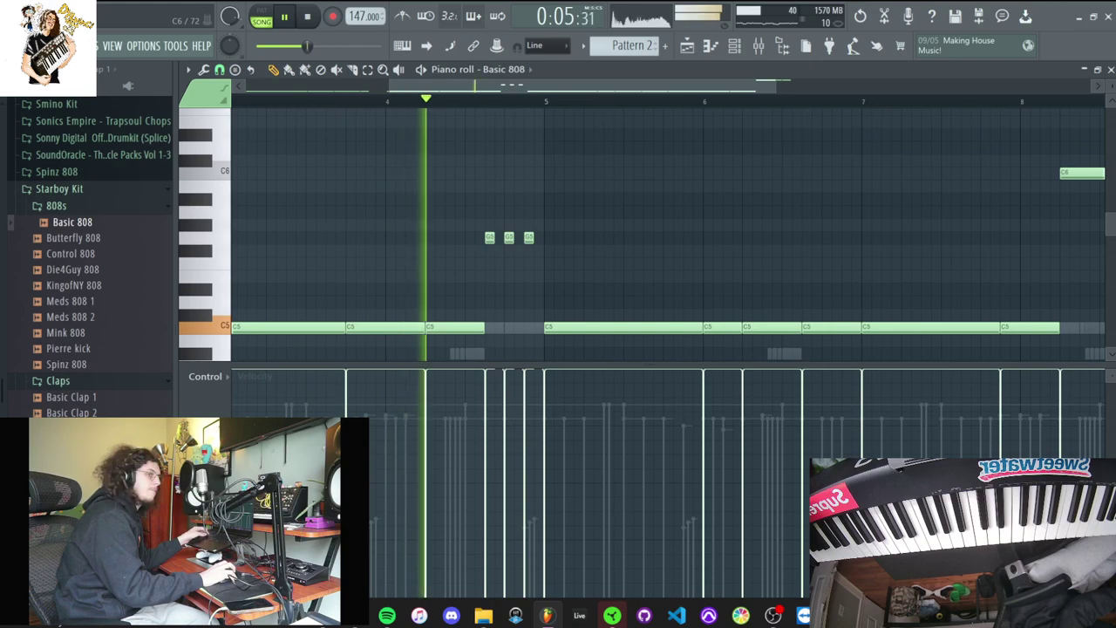
scroll(526, 174, down, 2)
scroll(523, 174, down, 1)
right_click(516, 237)
drag(538, 346, 942, 134)
key(Delete)
key(ctrl+z)
Extend bar 4's second G5 note to the bar's end, and lower bar 8's C6 notes to G5, filling the bar
drag(507, 238, 523, 238)
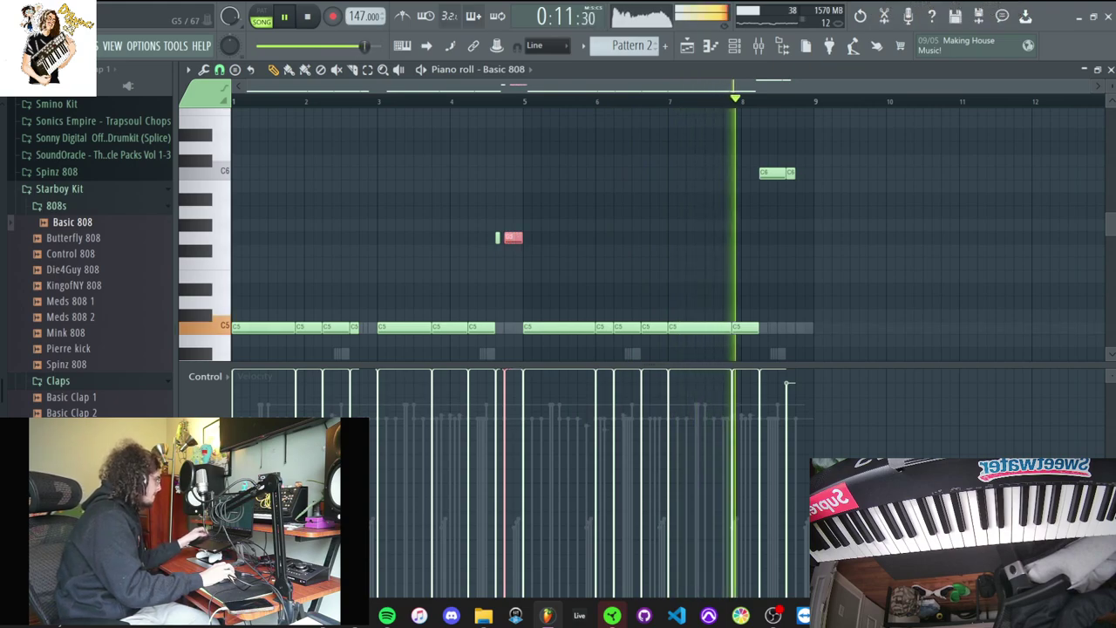
drag(783, 187, 812, 237)
right_click(782, 237)
click(781, 237)
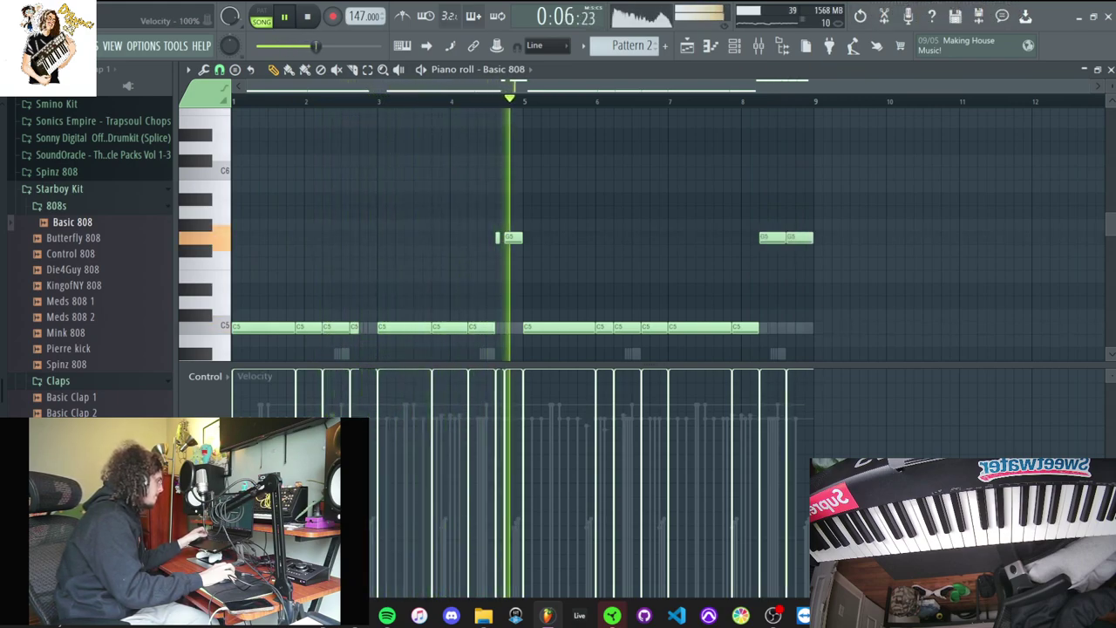
Replace the Basic 808 sample with Meds 808 2 from the Starboy Kit and play the pattern
key(F6)
key(Down)
key(Down)
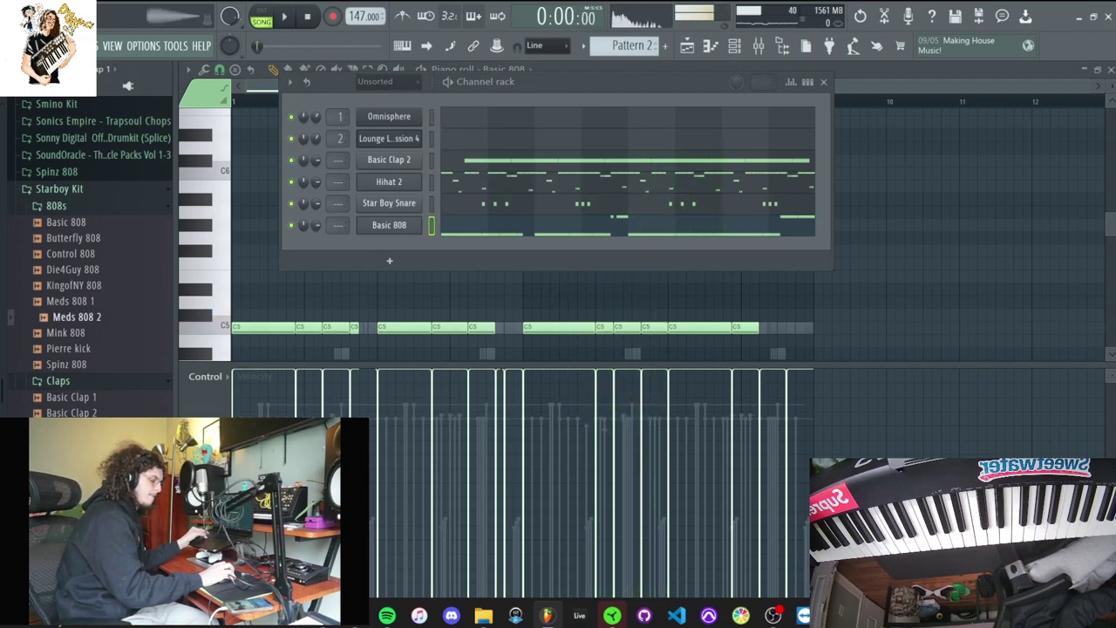
drag(377, 289, 389, 227)
key(space)
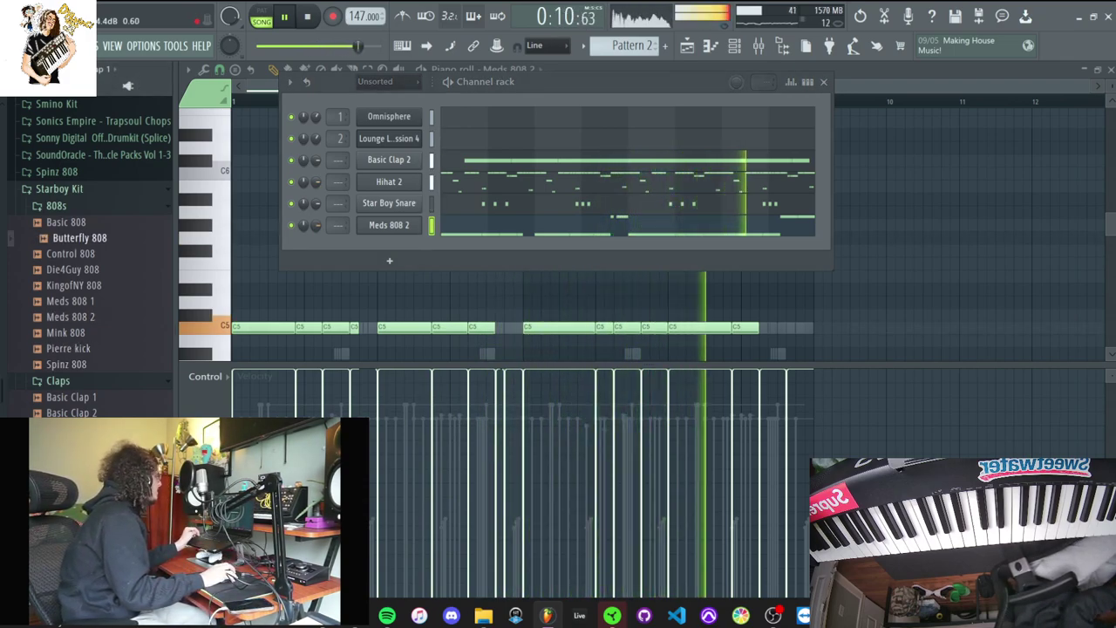
Try the Pitchwheel effect at -1.0 in the Master track's first slot, and delete it
key(F9)
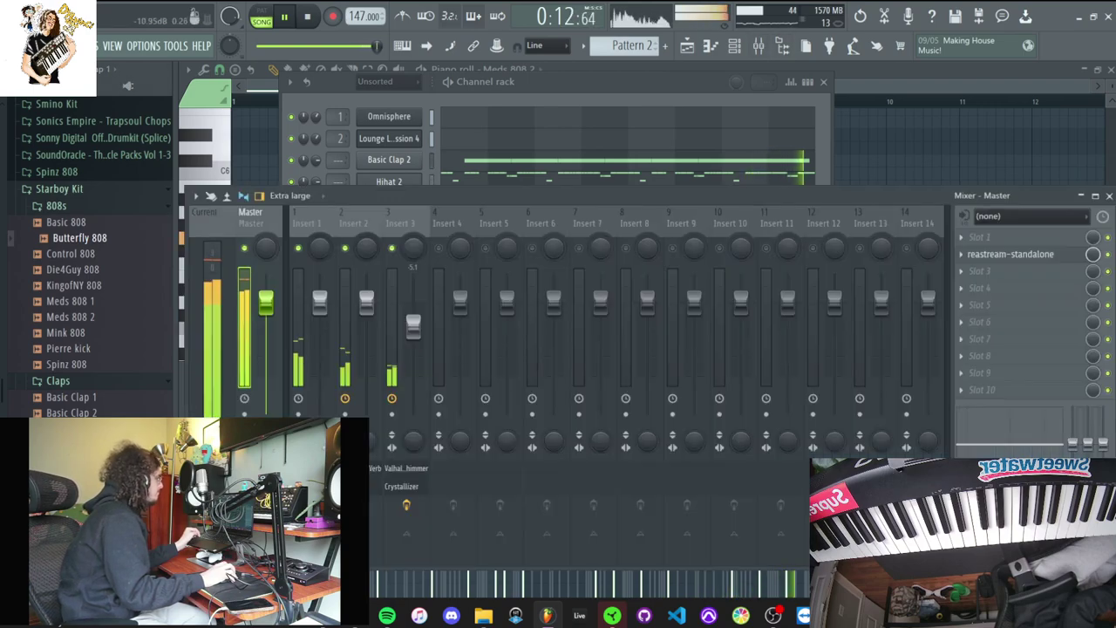
click(962, 237)
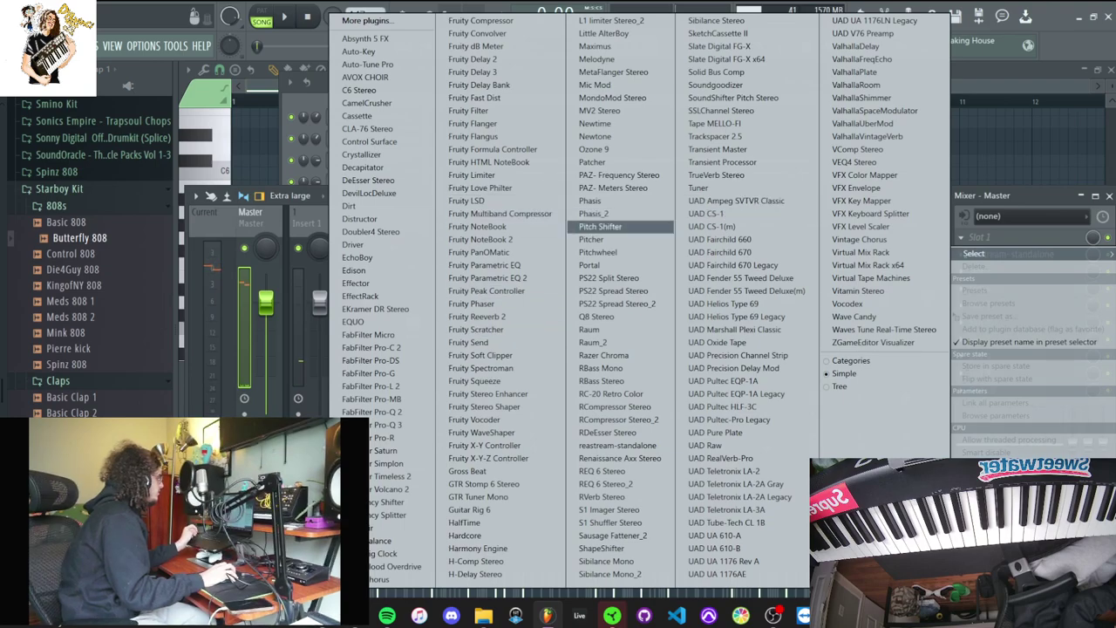
click(599, 252)
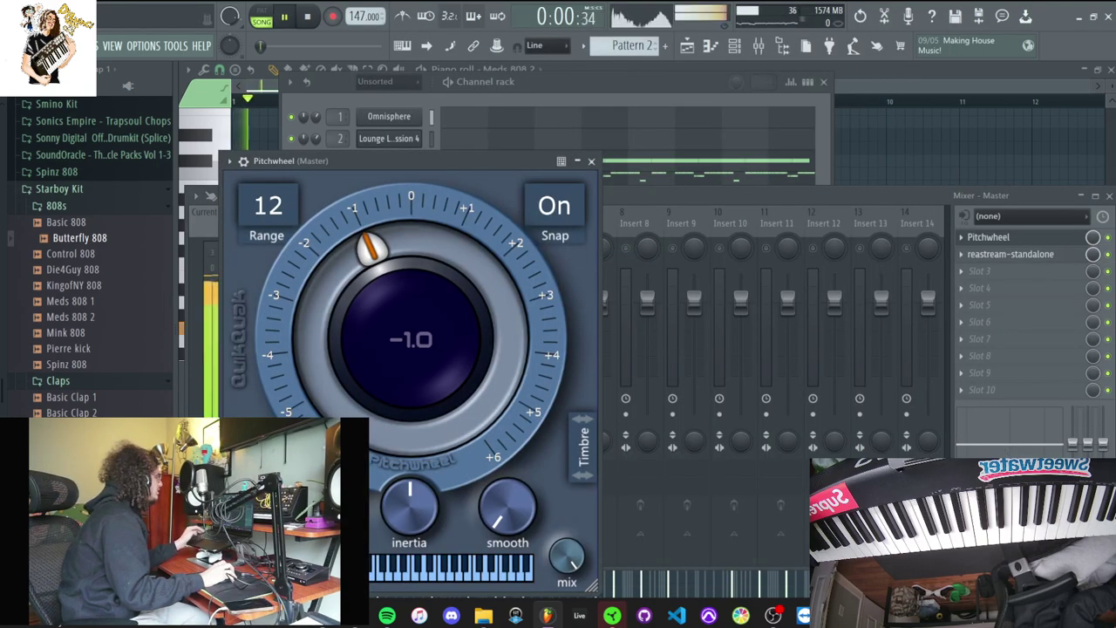
click(962, 238)
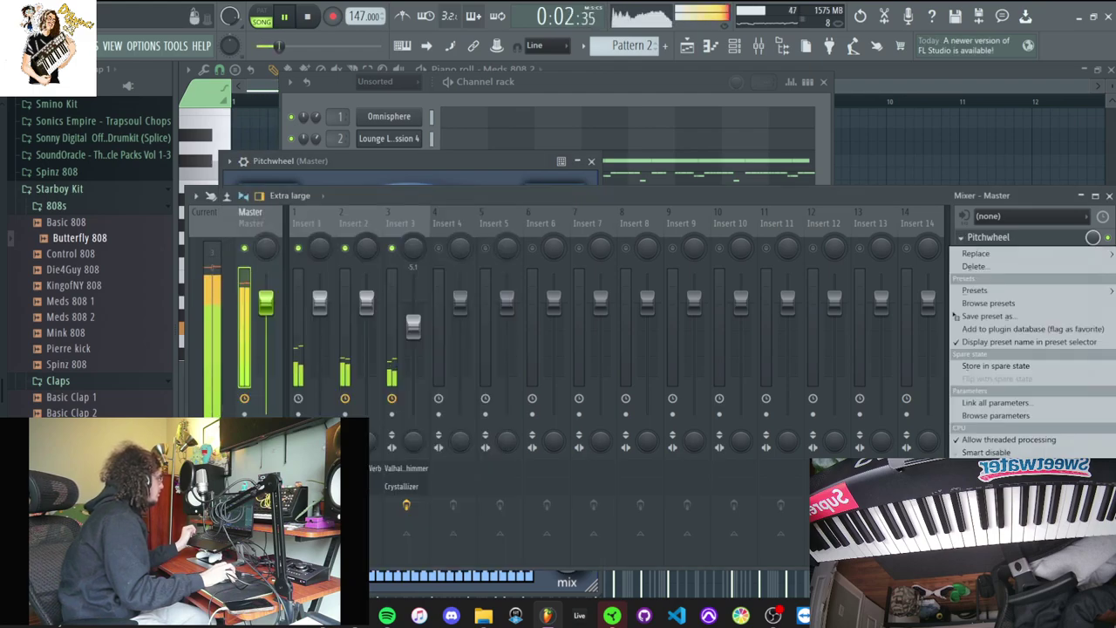
click(975, 266)
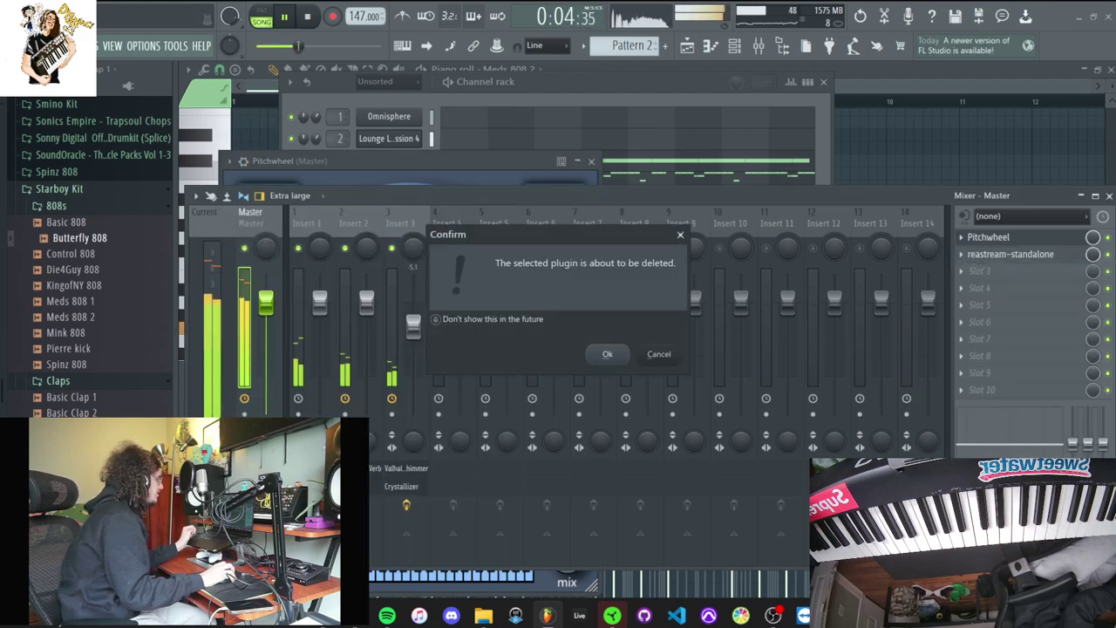
click(603, 352)
key(space)
Lower all the Omnisphere and Lounge Lizard notes in Pattern 1 by one semitone
key(KP_Subtract)
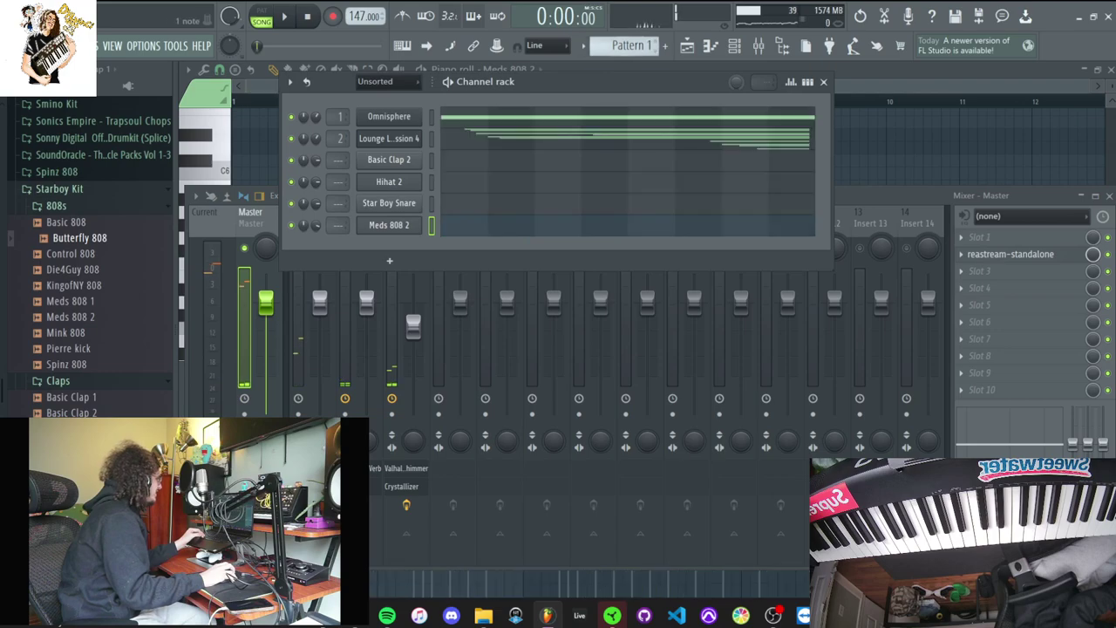
key(F7)
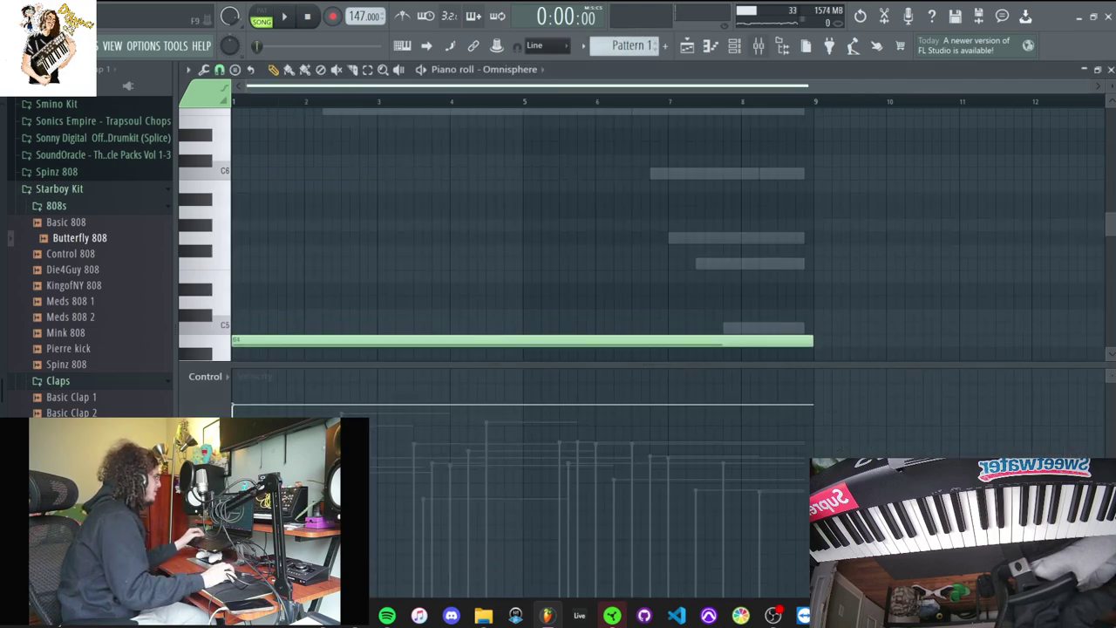
key(F6)
click(540, 138)
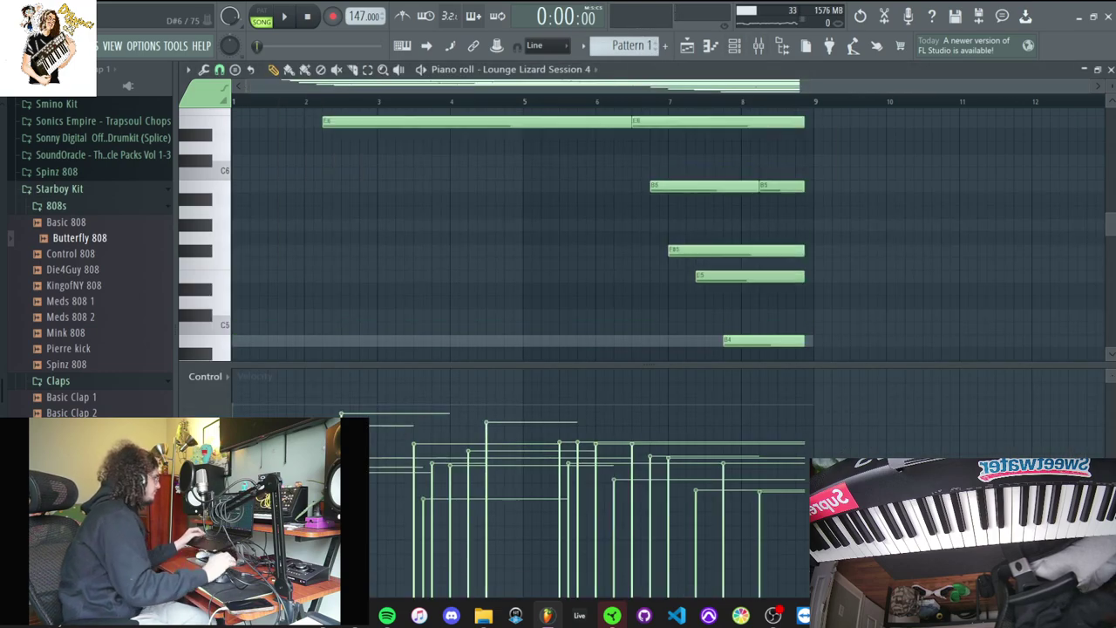
Show all channels in the channel rack and open the Pattern 1 audio clip's settings
key(F6)
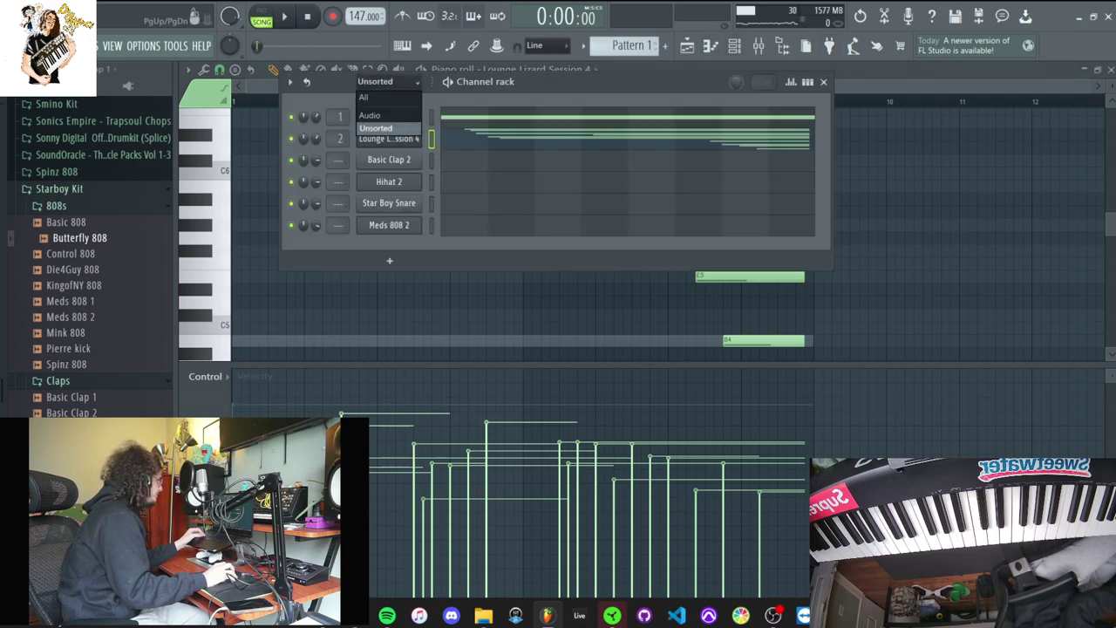
click(365, 98)
click(383, 160)
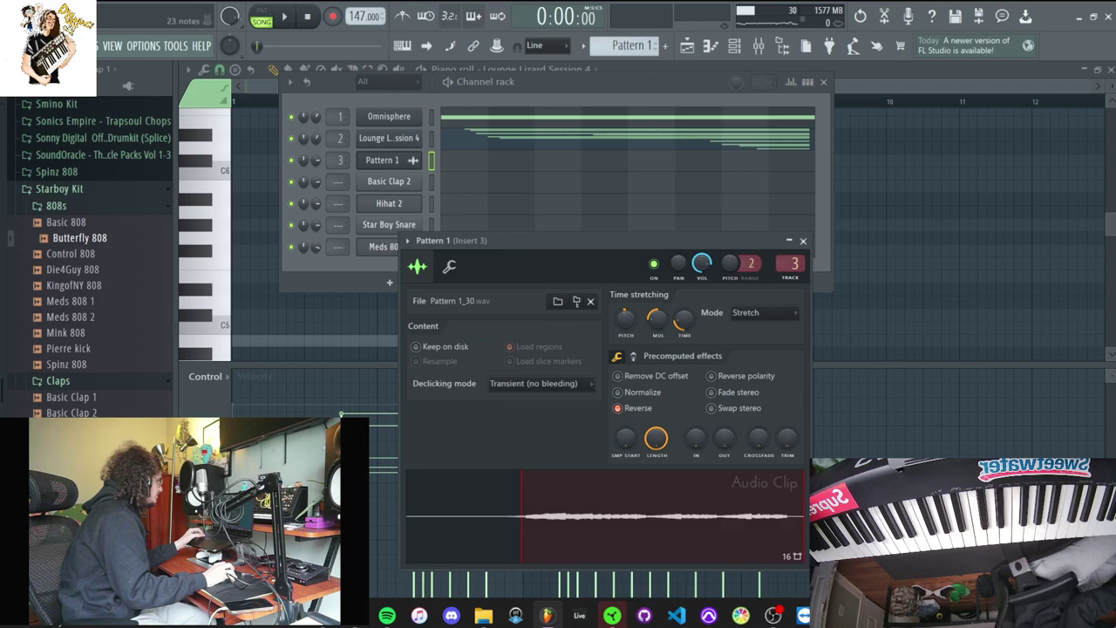
Lower the Meds 808 2 line in Pattern 2 by one semitone, to B4 and F#5
key(plus)
key(F6)
click(541, 245)
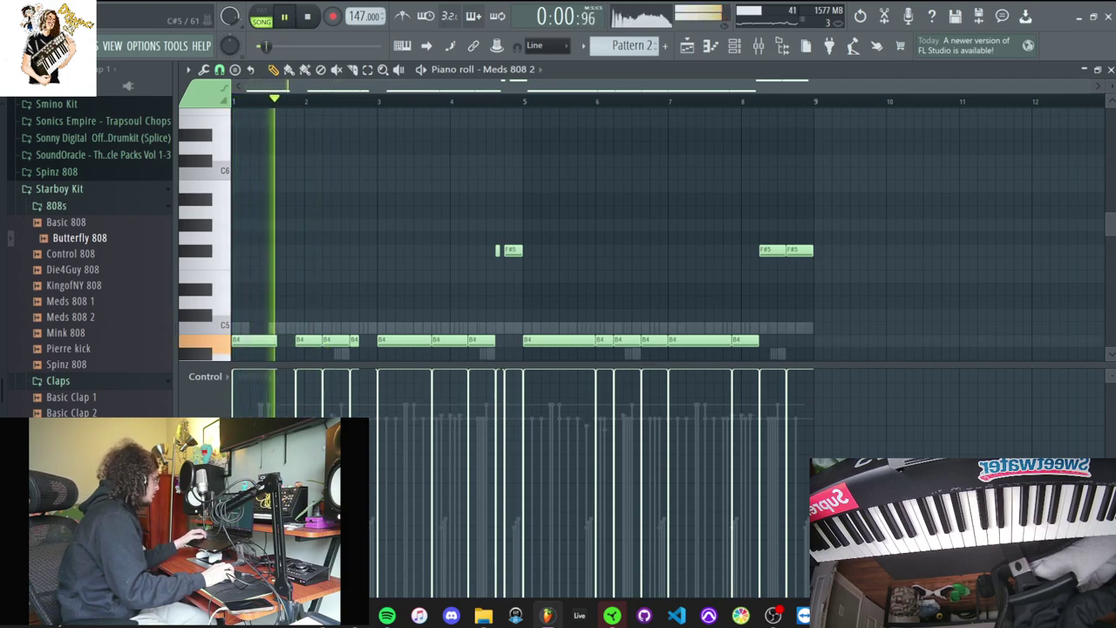
Raise a short piece of bar 1's first B4 note and two short pieces late in bar 3 to B5, and play the pattern
drag(286, 212, 296, 186)
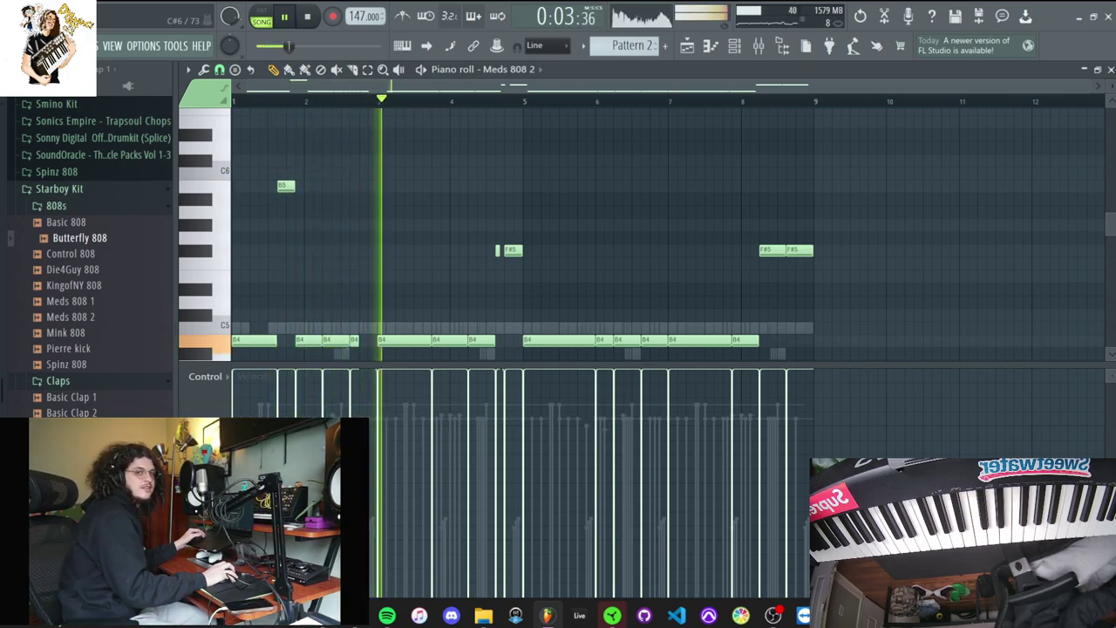
key(space)
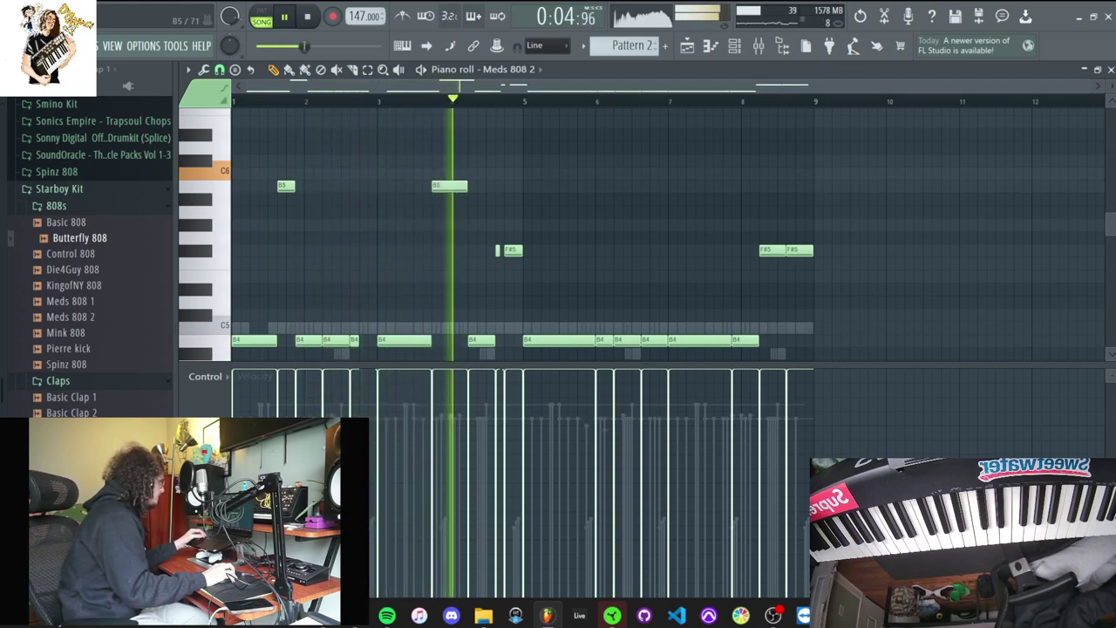
key(space)
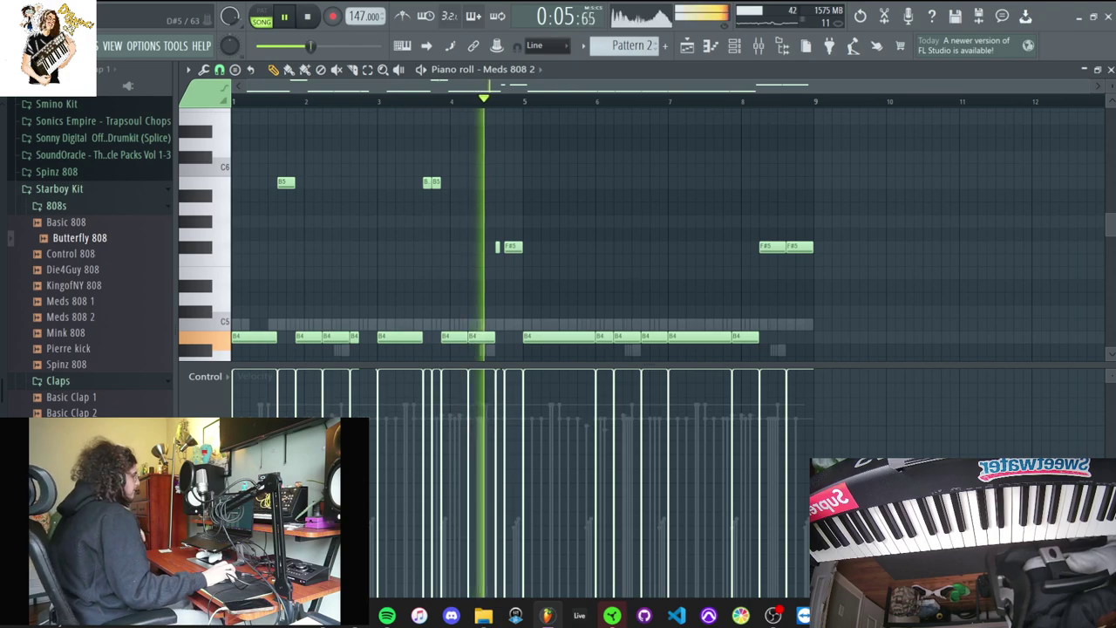
Replace the 808 notes in bars 5 to 8 with a copy of bars 1 to 4, and close the piano roll
drag(647, 365, 647, 431)
drag(546, 368, 924, 197)
key(Delete)
key(ctrl+b)
key(space)
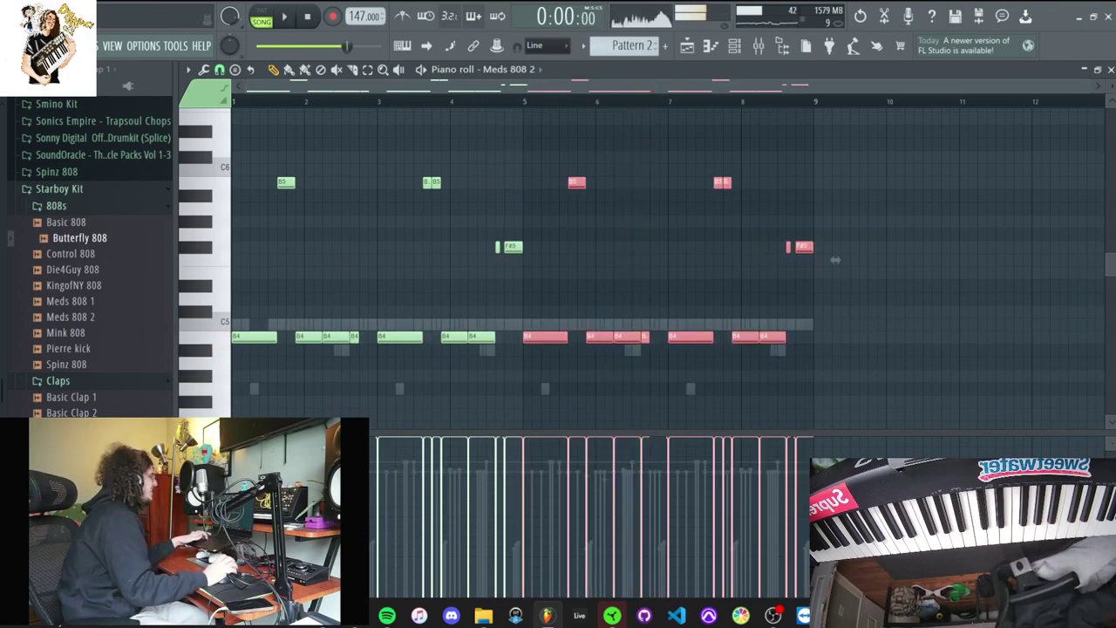
ctrl+click(835, 260)
click(1110, 70)
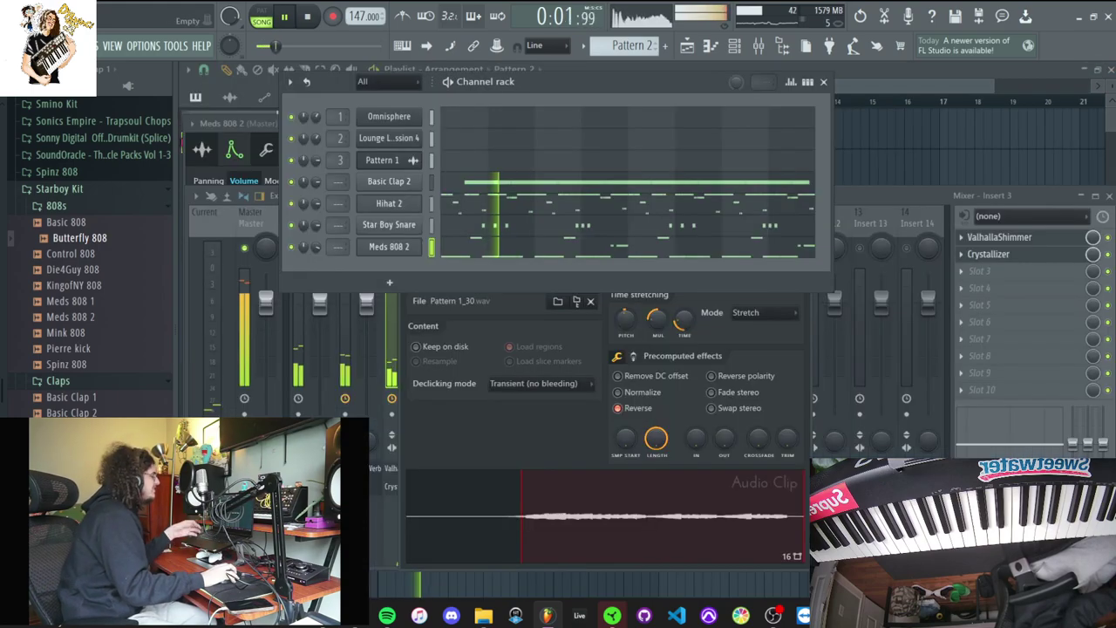
Replace the Basic Clap 2 sample with Die4Guy Snare, and open the Hihat 2 sampler settings
click(808, 82)
scroll(92, 261, down, 3)
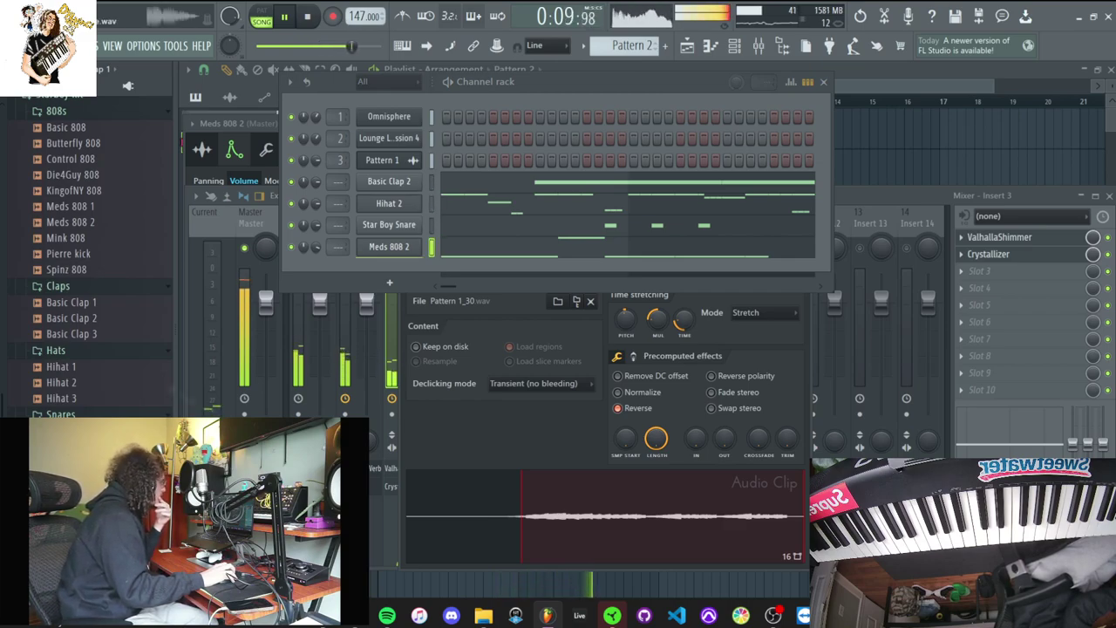
drag(372, 186, 375, 183)
click(389, 160)
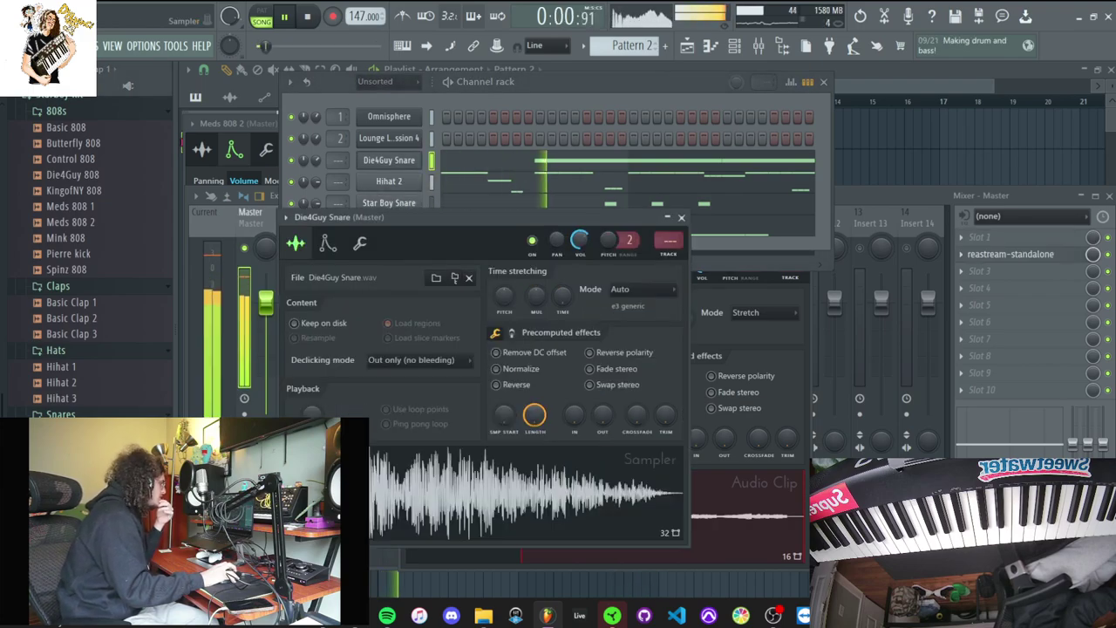
click(389, 182)
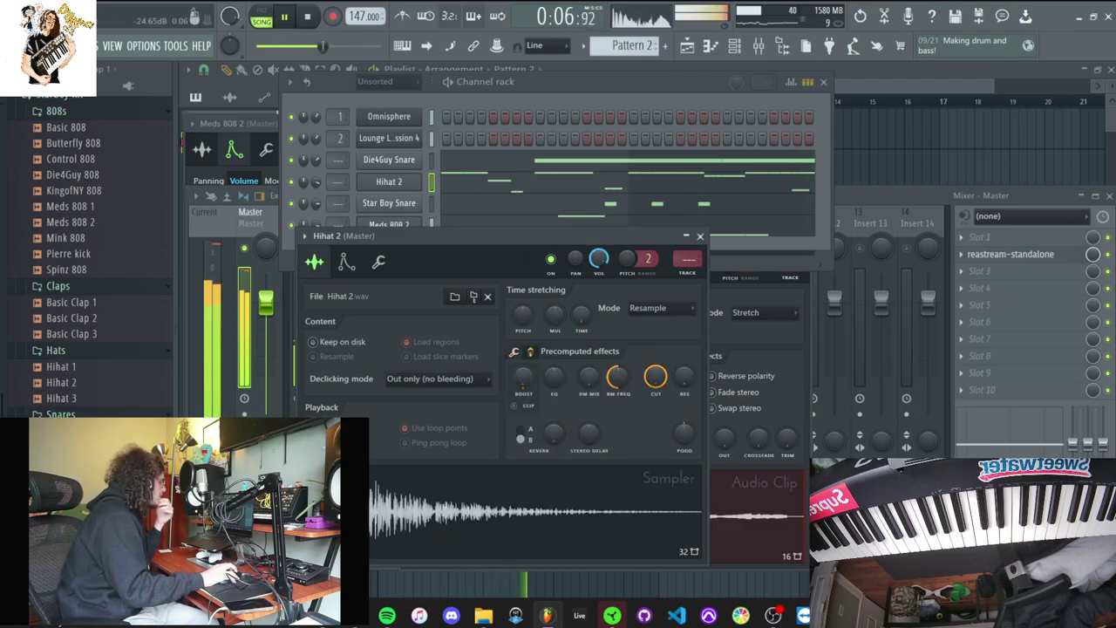
Load Fruity Soft Clipper in the Master track's eighth effect slot
click(962, 288)
mouse_move(974, 293)
click(474, 381)
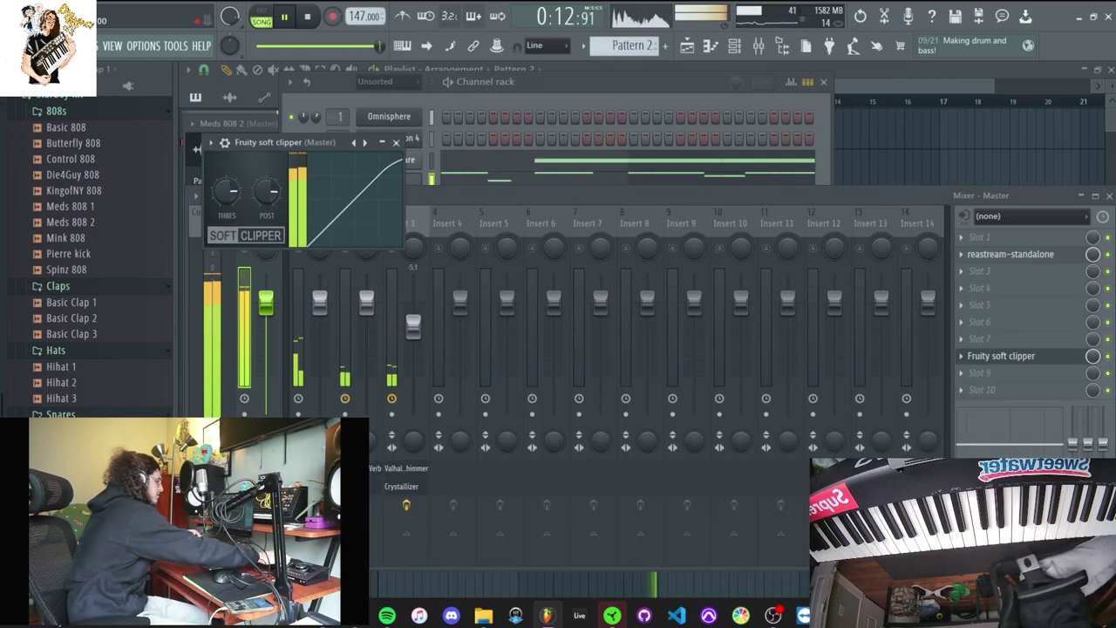
Add Butterfly 808 from the Starboy Kit's 808s as a new channel below Meds 808 2
key(F6)
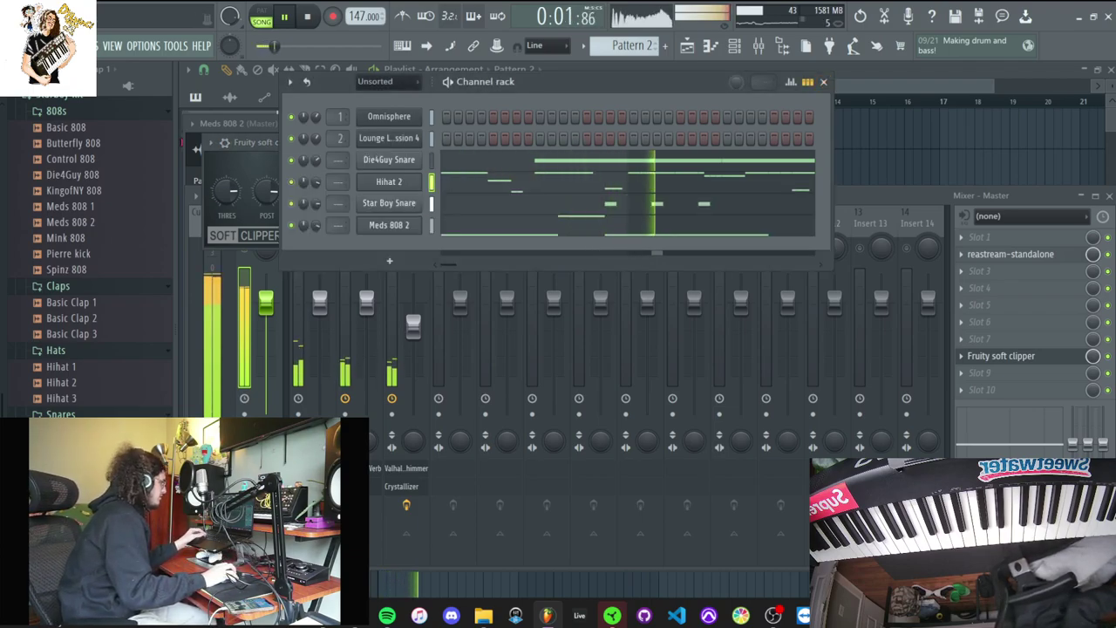
click(808, 81)
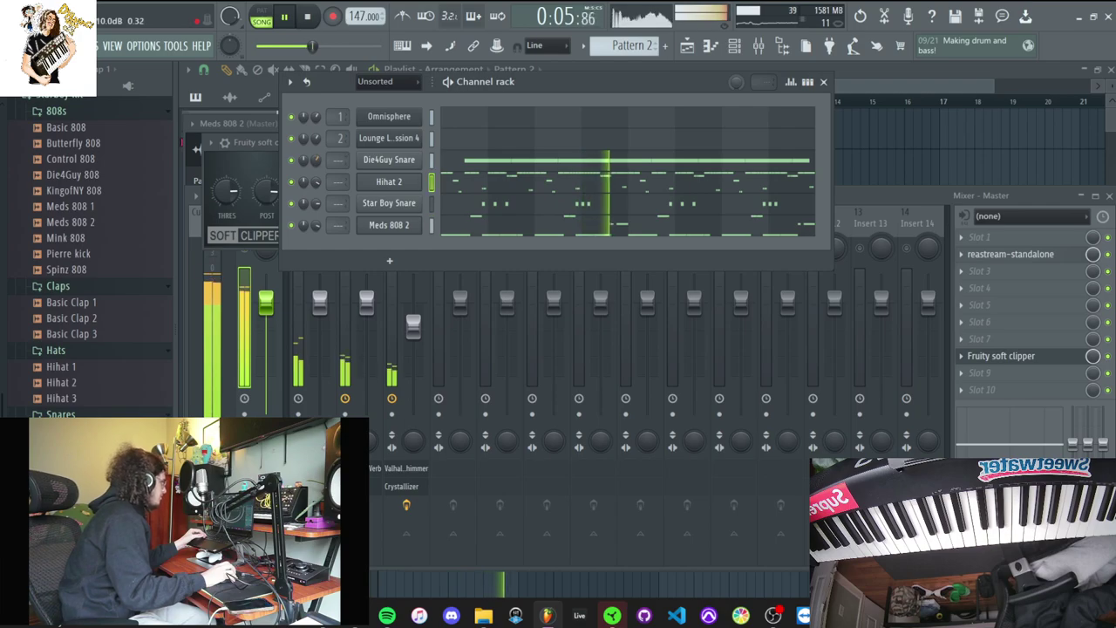
scroll(87, 206, up, 15)
scroll(87, 261, down, 15)
scroll(78, 190, up, 5)
key(space)
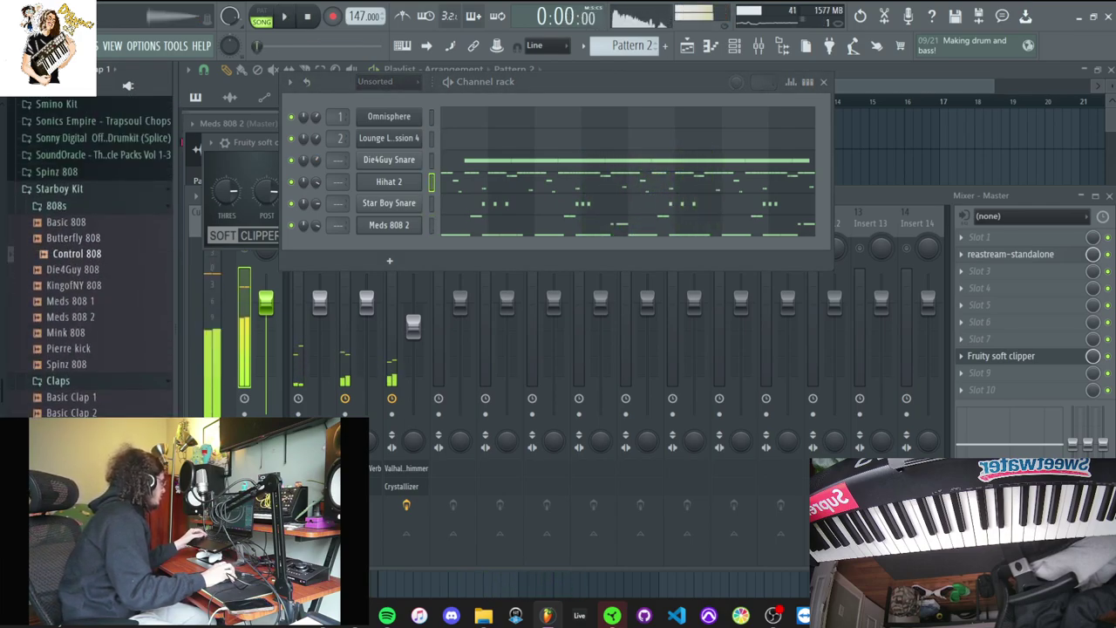
drag(384, 267, 386, 267)
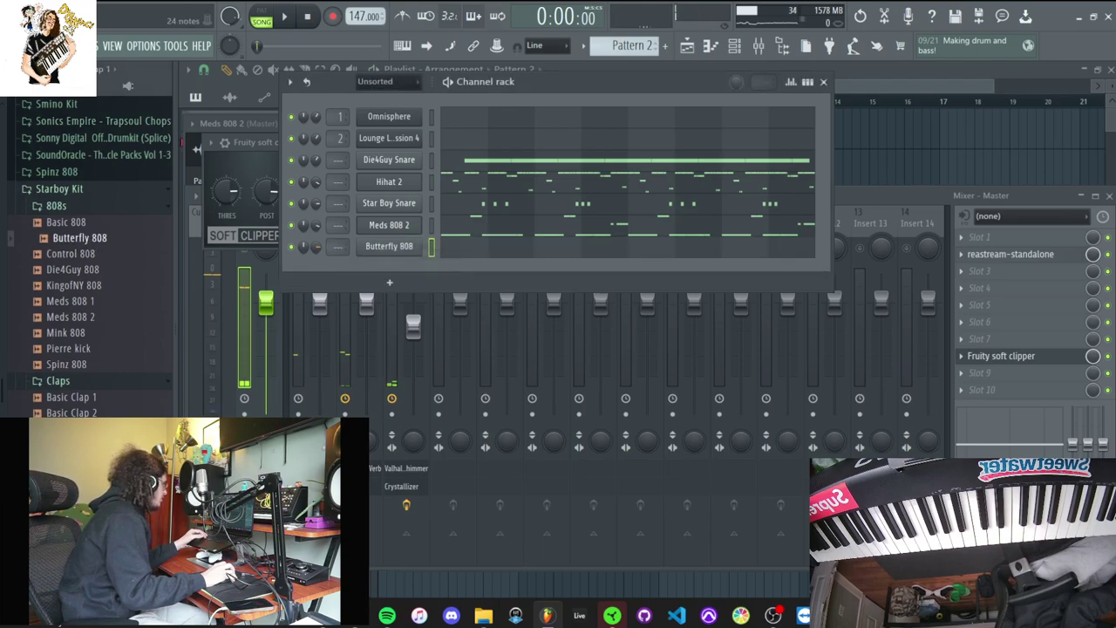
Add a short B4 Butterfly 808 note at the start of bar 1, and delete the Meds 808 2 notes that open bars 1 and 3
key(F7)
click(515, 68)
click(534, 184)
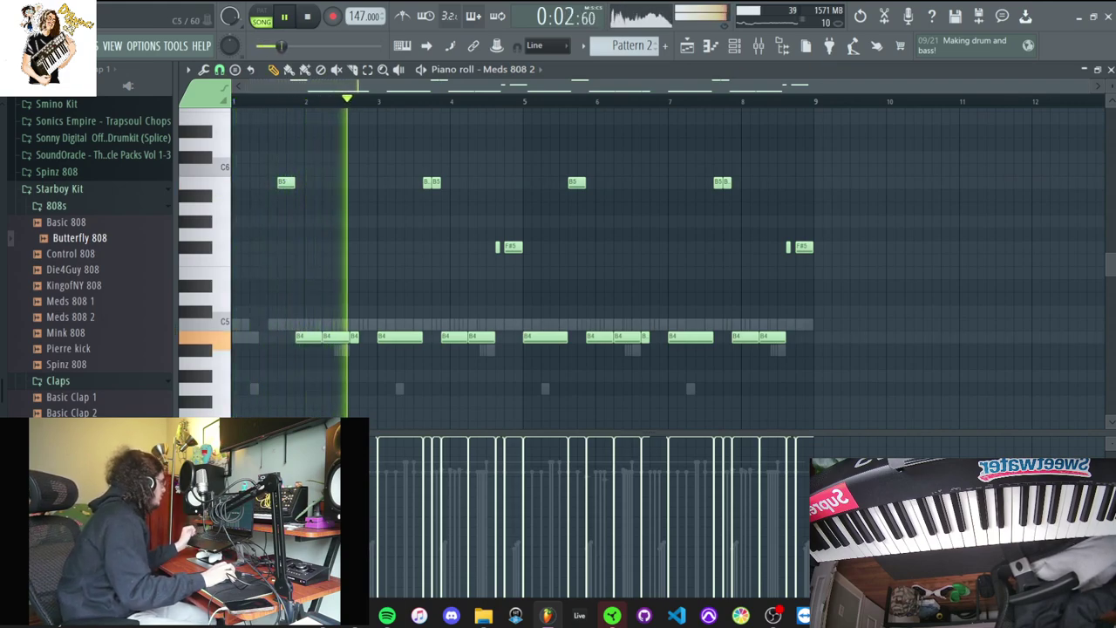
right_click(399, 337)
Add short B4 Butterfly 808 notes at the start of bars 3, 5 and 7
click(515, 69)
click(534, 197)
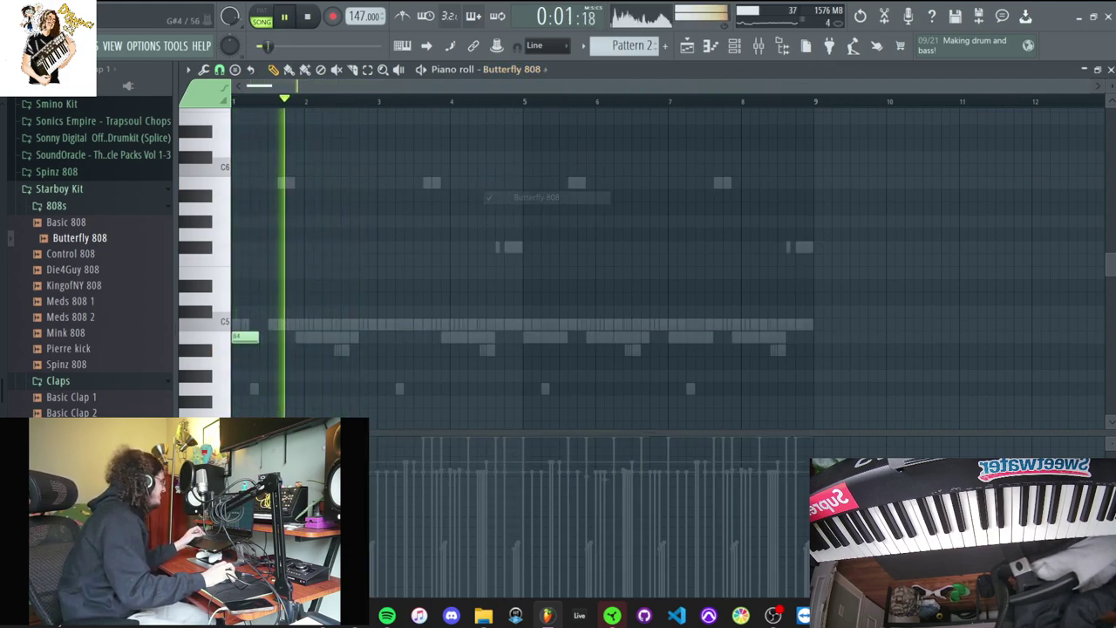
click(528, 337)
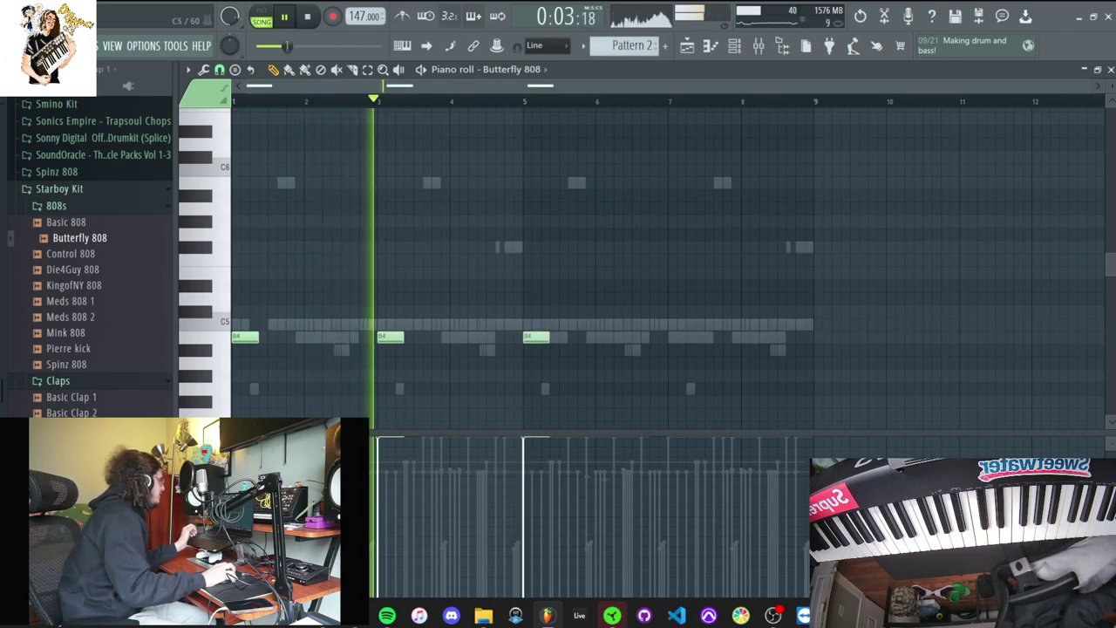
click(674, 338)
Delete the Meds 808 2 B4 notes at the start of bars 5 and 7
click(515, 69)
click(535, 197)
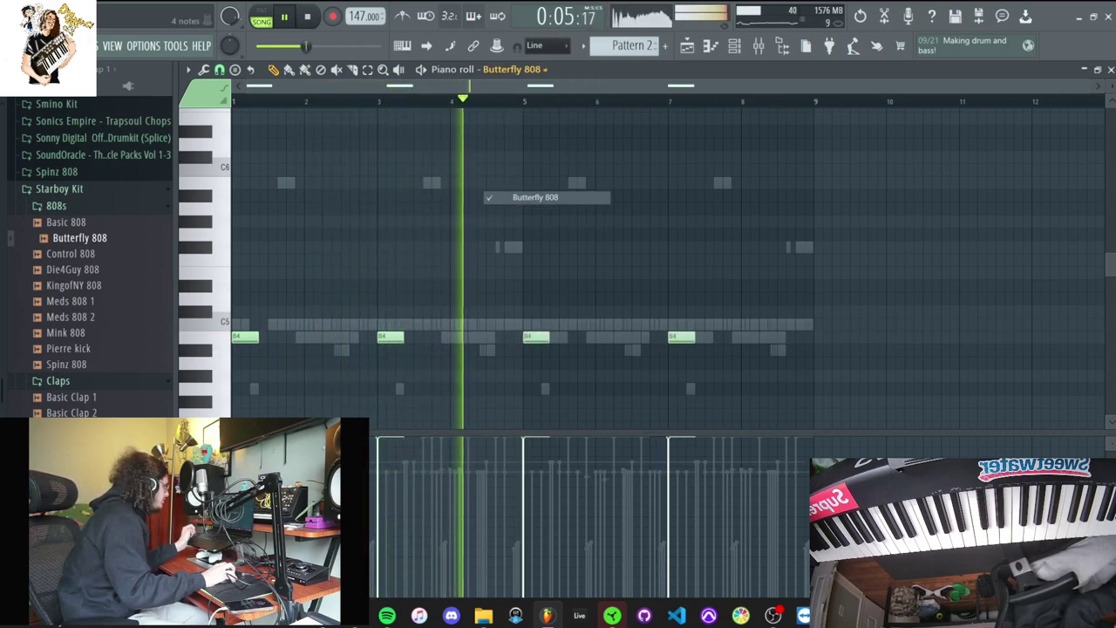
click(514, 69)
click(528, 182)
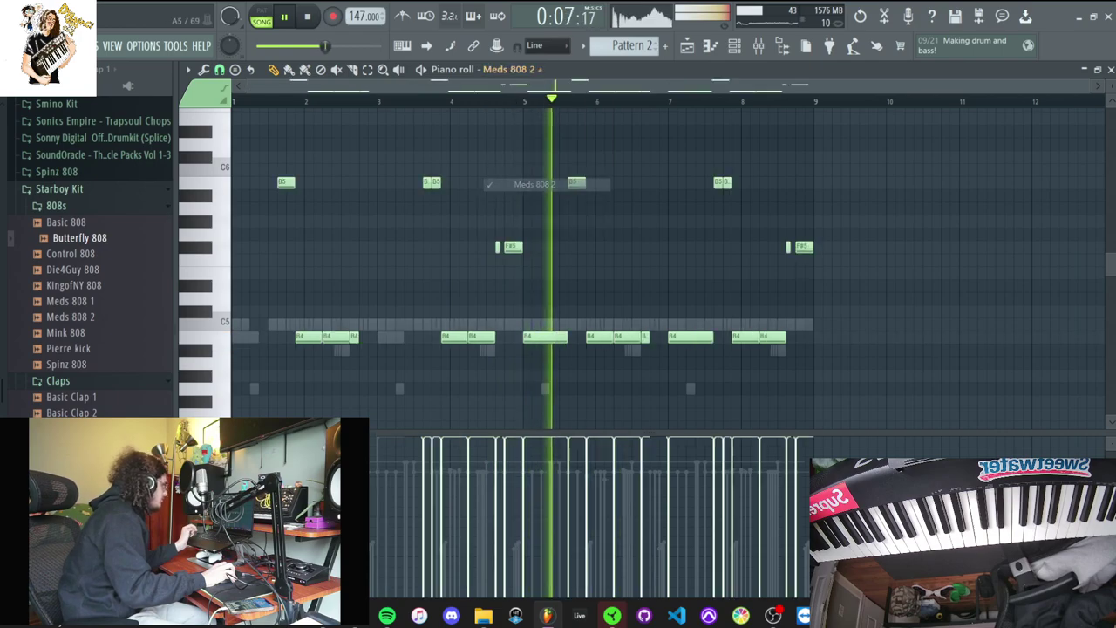
right_click(685, 338)
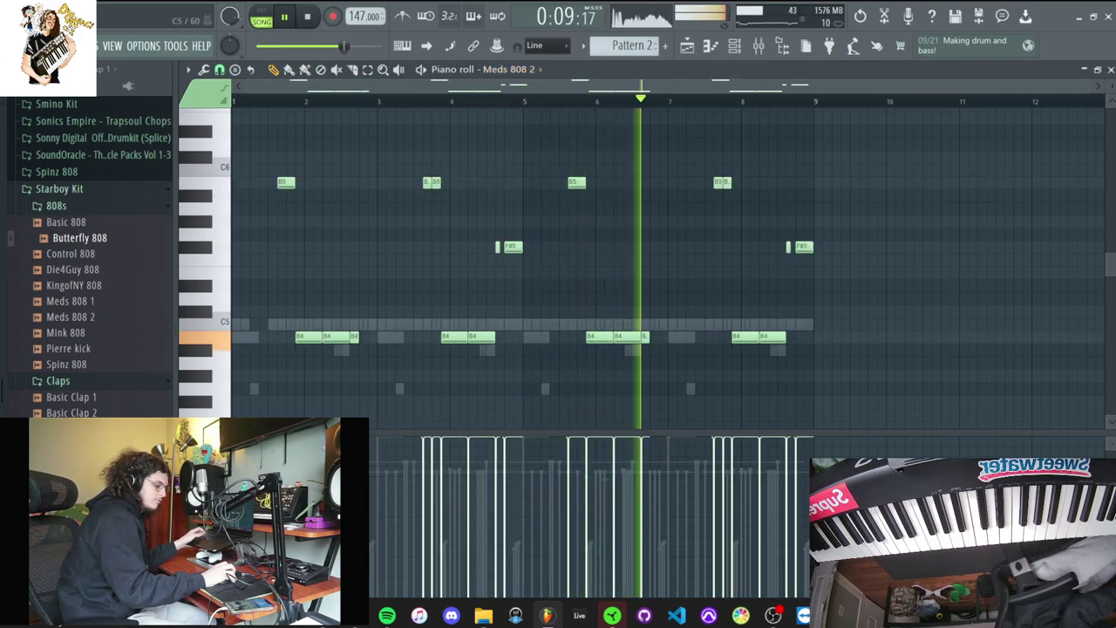
key(ctrl+z)
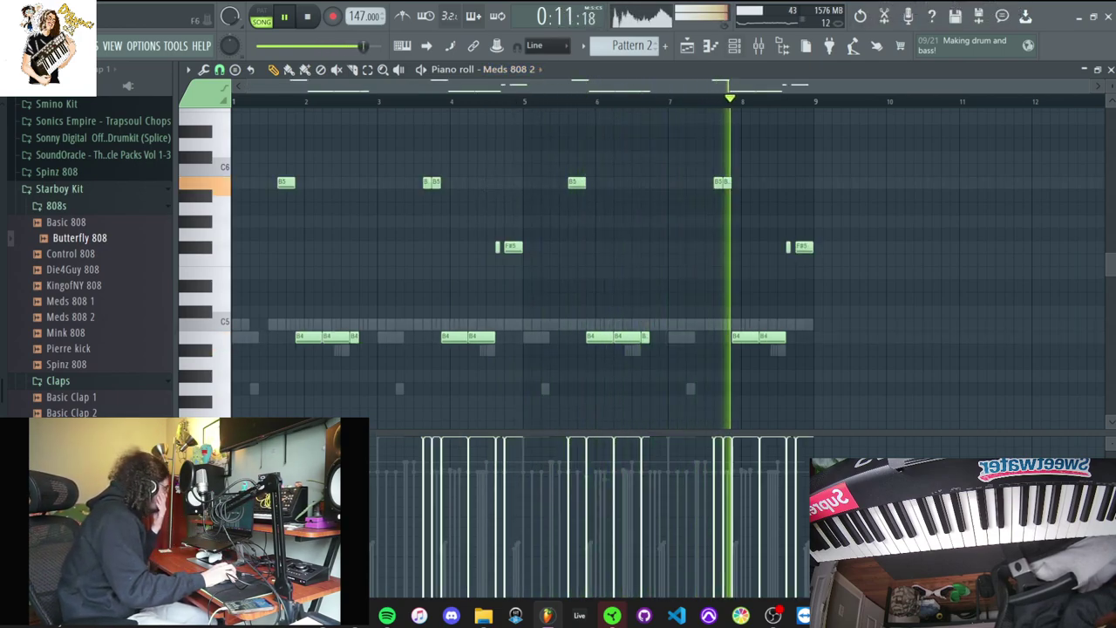
Browse to the 808 folder of the Dylvinci Drum Kit Vol. 2
key(F6)
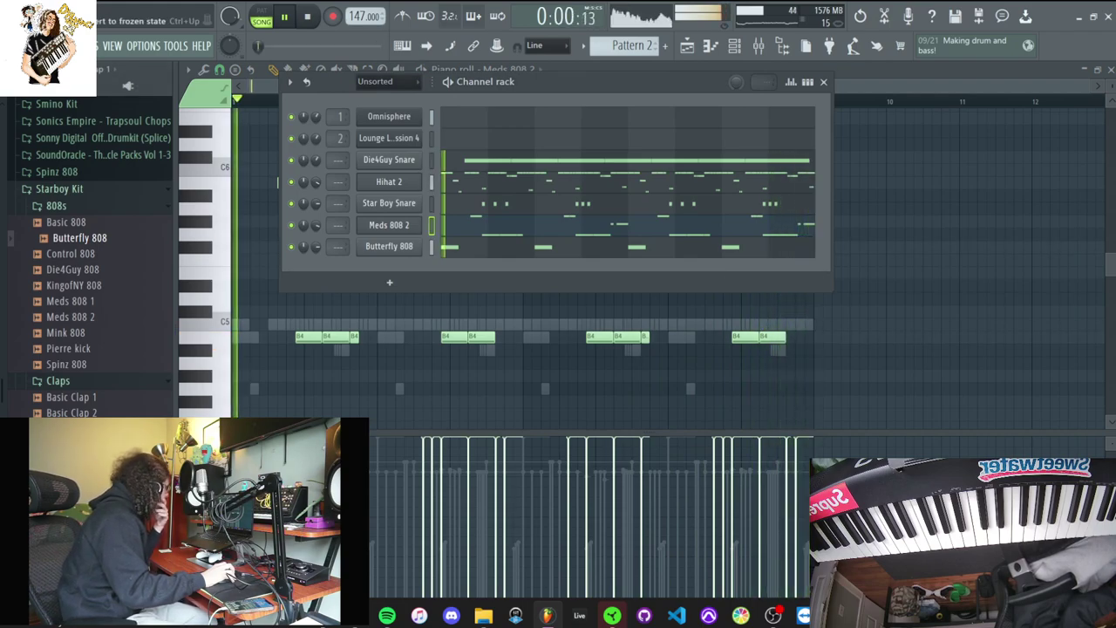
click(25, 69)
click(63, 375)
click(63, 341)
click(73, 357)
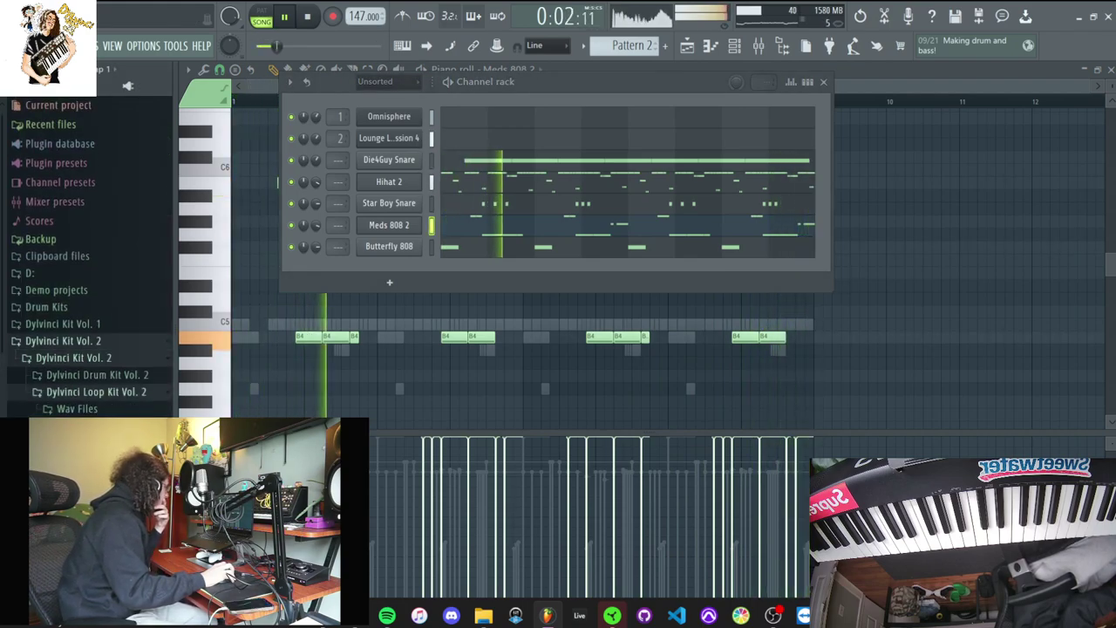
click(96, 375)
click(64, 392)
Lower the Meds 808 2 B5 notes near the ends of bars 3 and 7 by an octave to B4
key(F7)
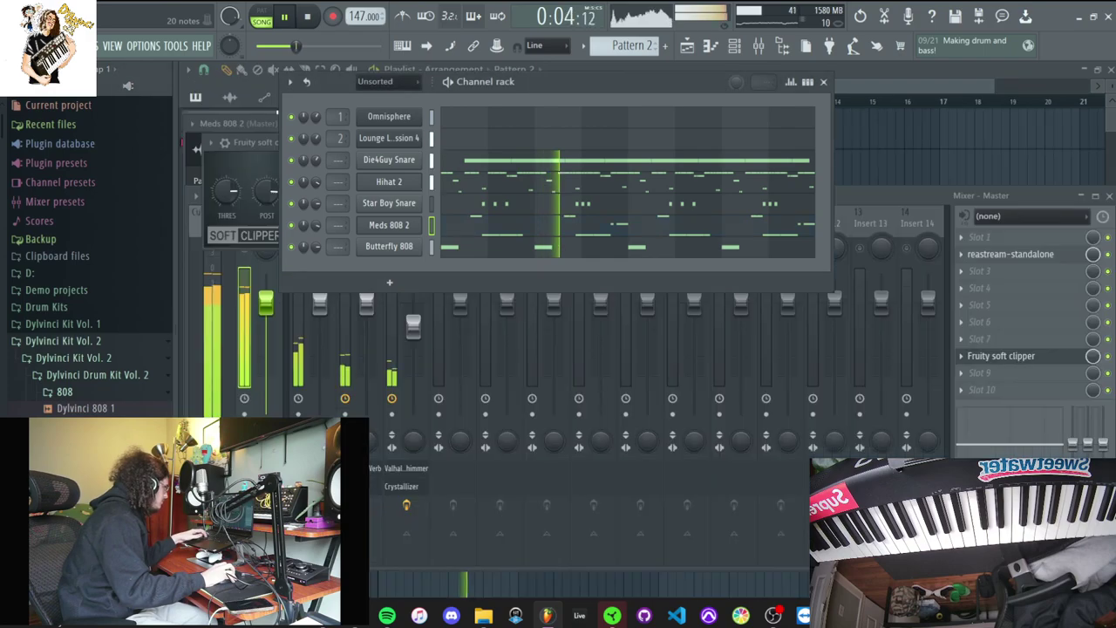
key(F7)
drag(361, 236, 492, 182)
drag(615, 197, 738, 182)
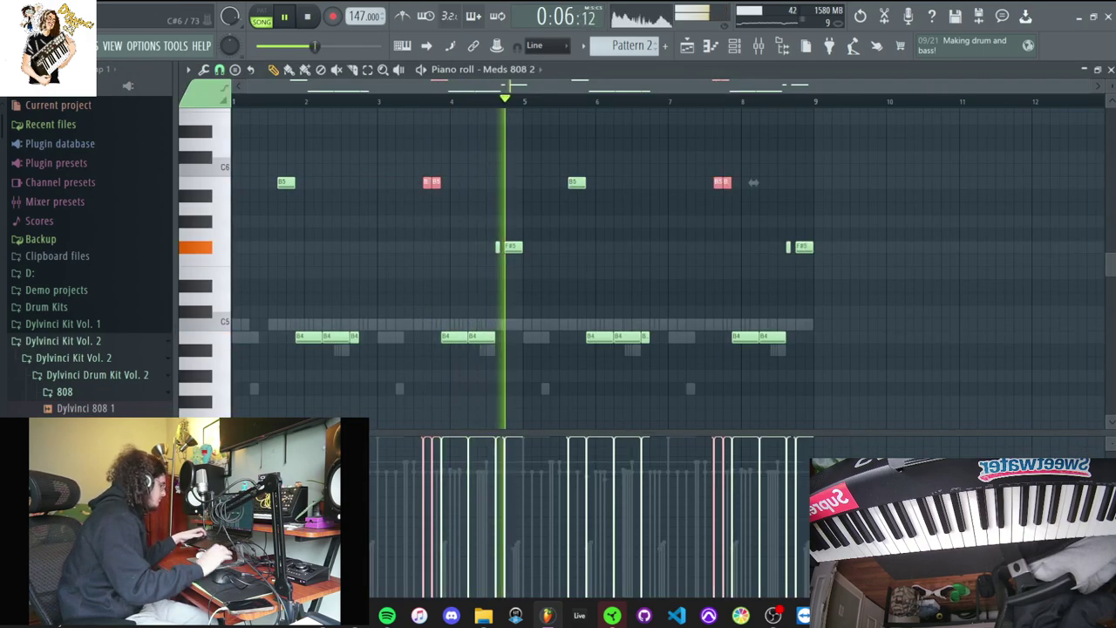
key(ctrl+Down)
Add the Dylvinci 808 8 sample as a new channel carrying the Butterfly 808 notes, with its volume envelope turned on
key(F7)
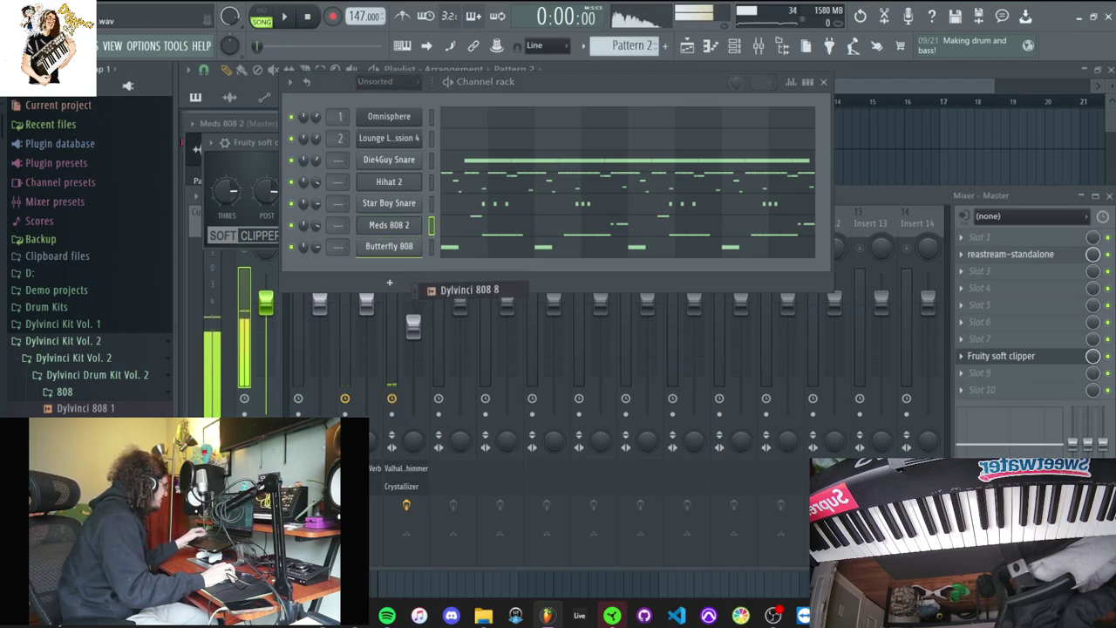
drag(427, 286, 436, 274)
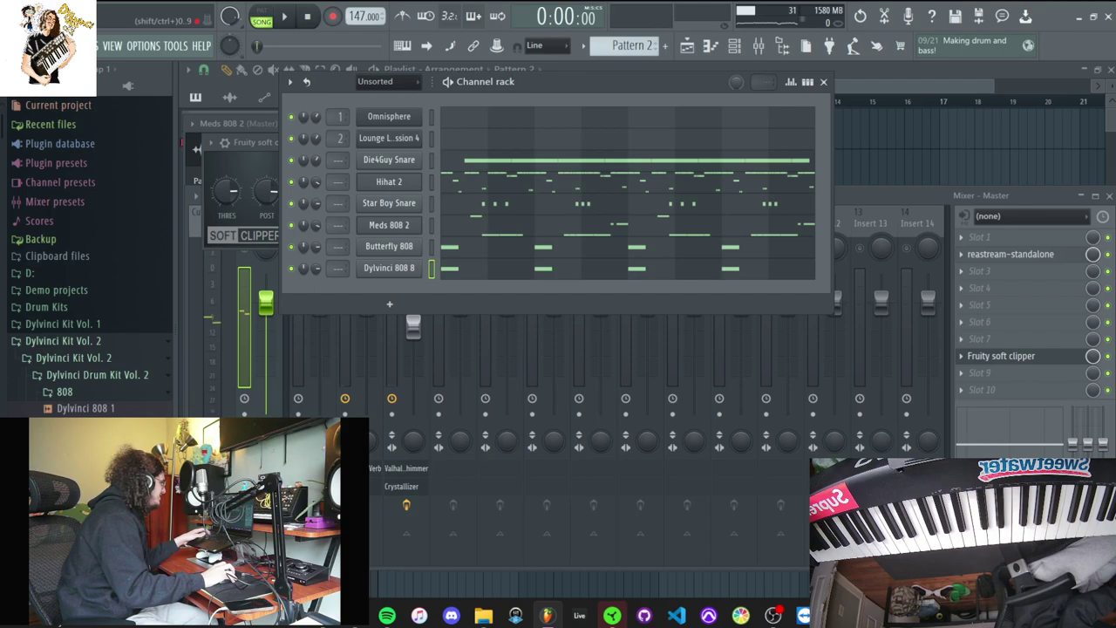
click(389, 269)
click(272, 187)
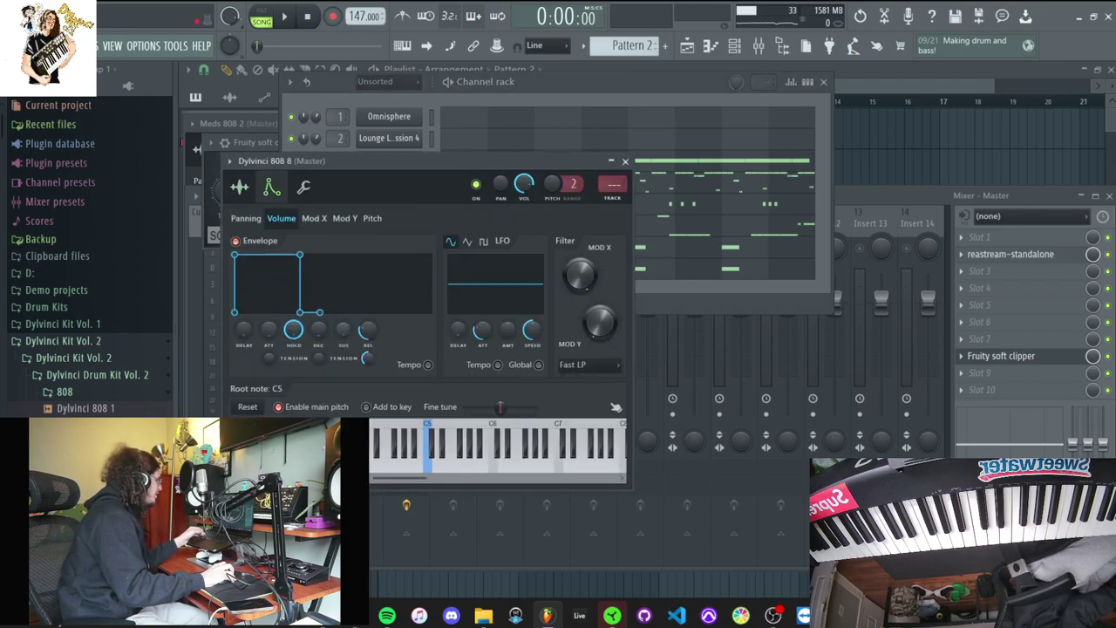
Lengthen the four Dylvinci 808 8 B4 notes at the start of bars 1, 3, 5 and 7 to about ten steps each
key(F7)
scroll(698, 349, down, 10)
drag(705, 350, 775, 214)
drag(731, 318, 232, 368)
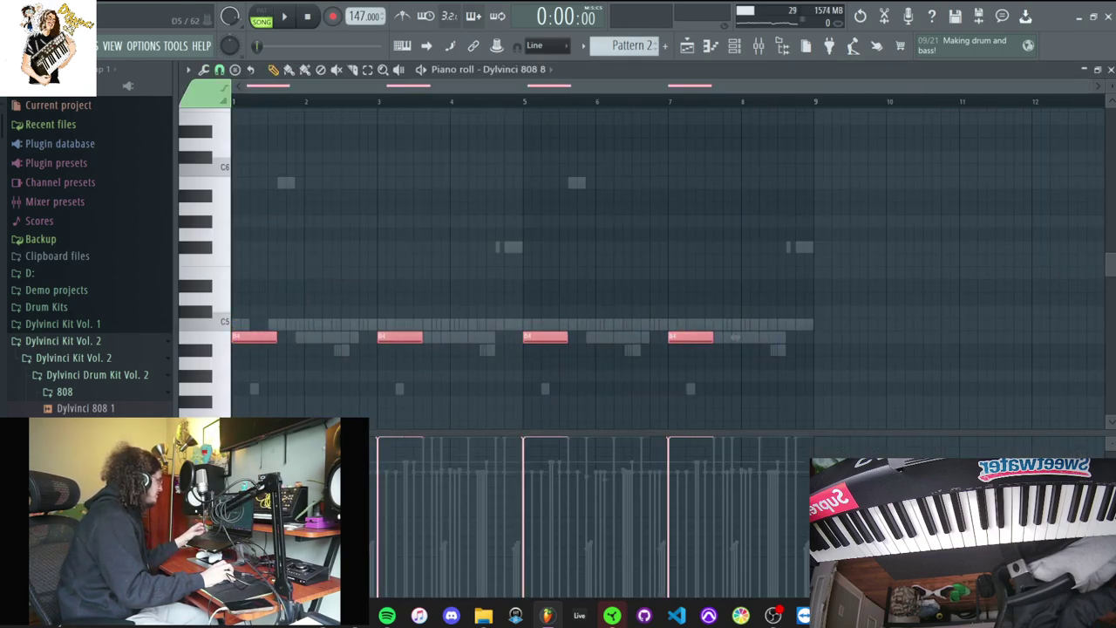
Turn down the Dylvinci 808 8 channel's volume slightly
key(F6)
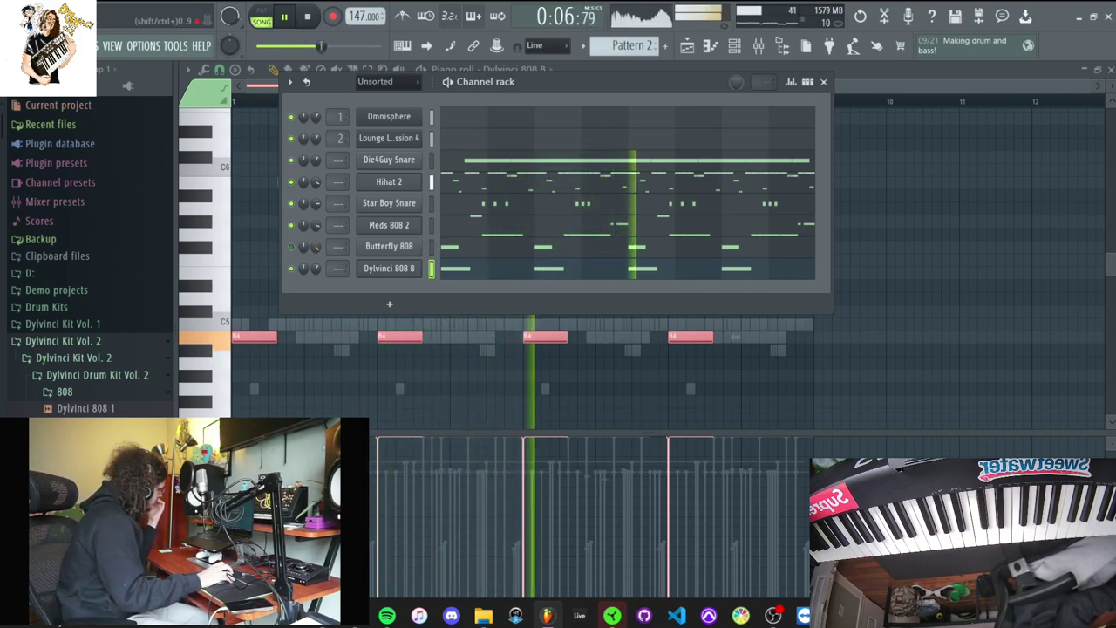
right_click(315, 268)
click(337, 277)
drag(316, 269, 316, 277)
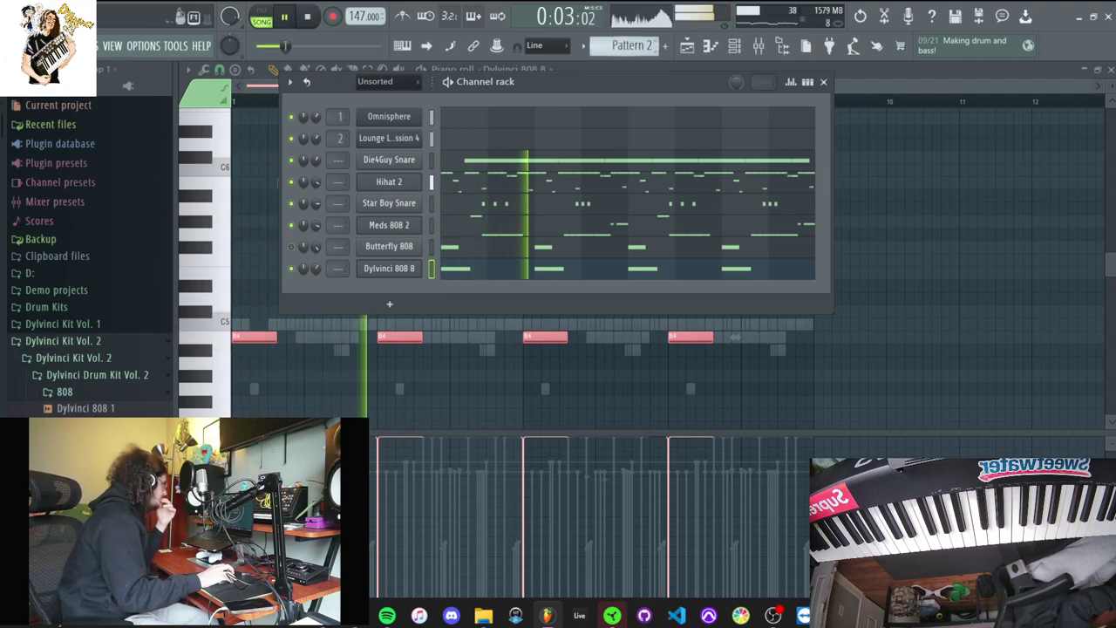
Clone Pattern 2 as Pattern 3, and place the clone on Track 4 from bar 9
click(584, 47)
click(663, 204)
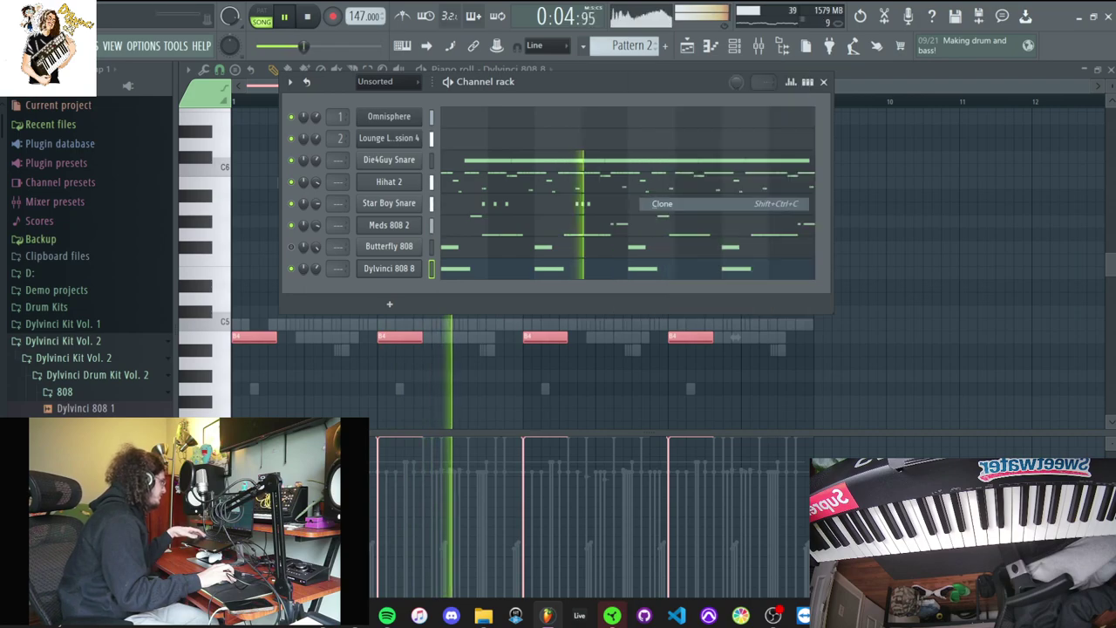
key(F5)
key(space)
drag(563, 252, 703, 252)
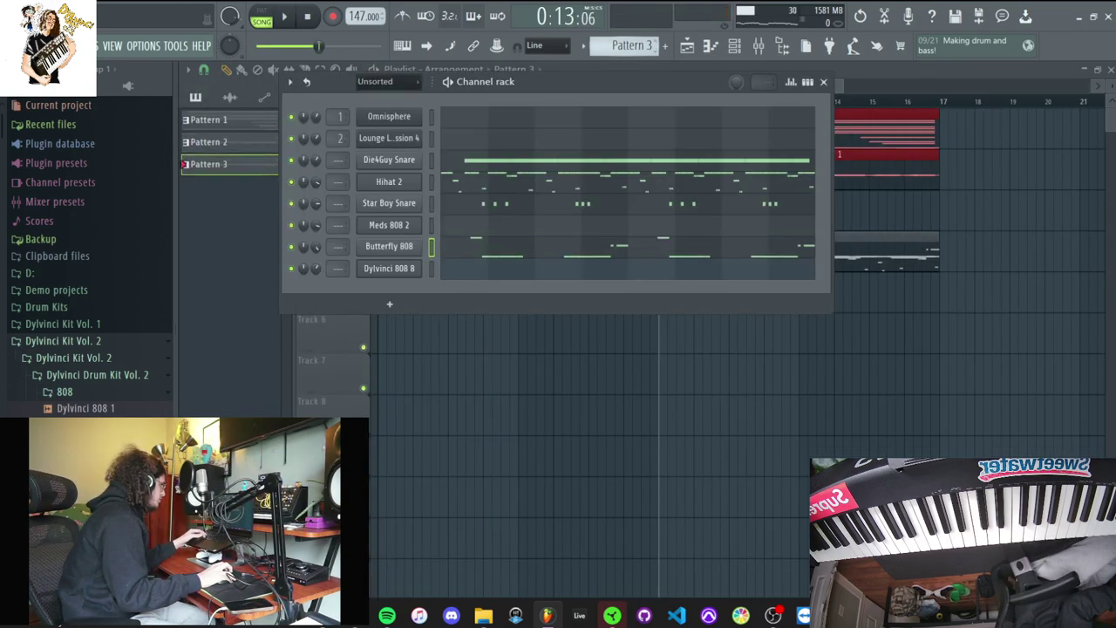
In Pattern 3, lower the Butterfly 808 B5 notes in bars 1 and 5 to B4, and add long B4 notes at the start of those bars
key(space)
key(F7)
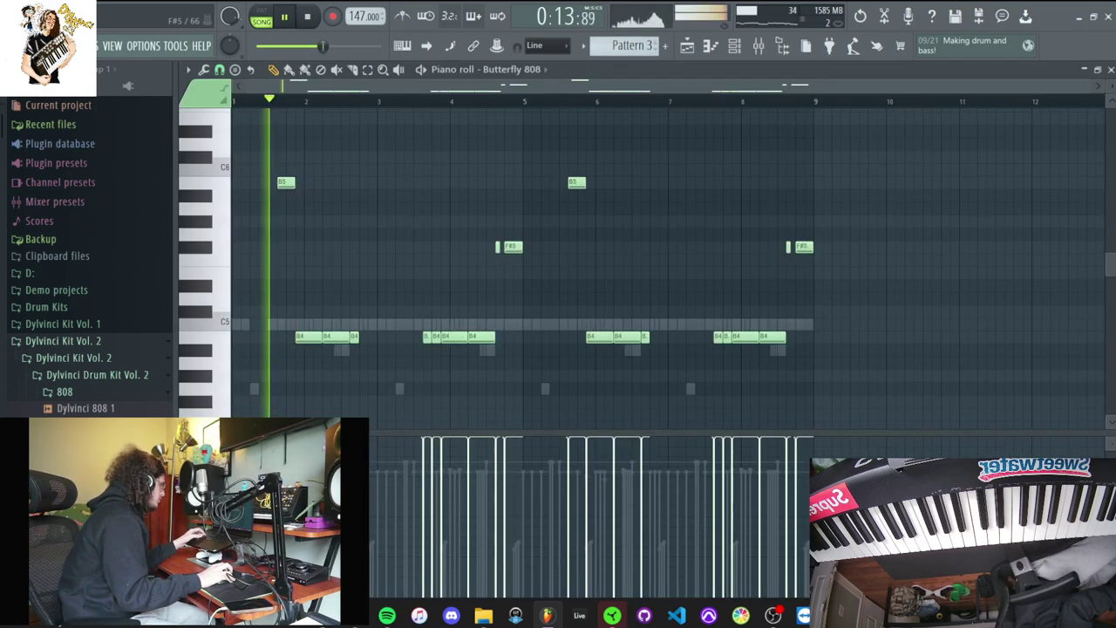
drag(274, 124, 563, 200)
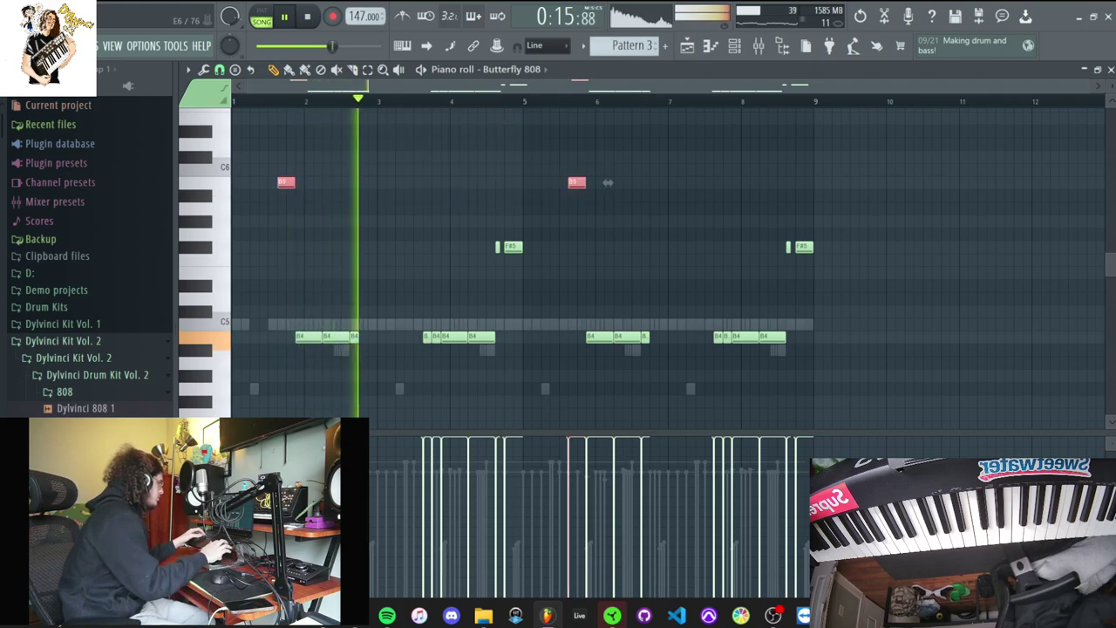
key(ctrl+Down)
key(F6)
right_click(390, 247)
click(453, 334)
right_click(462, 376)
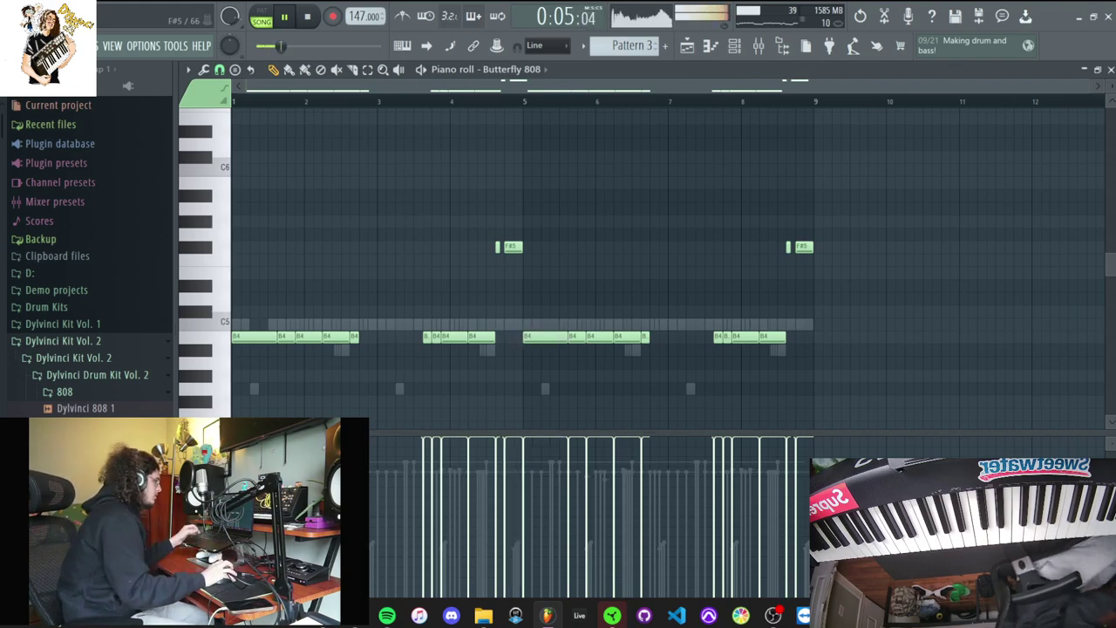
Mute the Lounge Lizard Session 4 channel, and turn down the Pattern 1 audio clip channel's volume
key(F5)
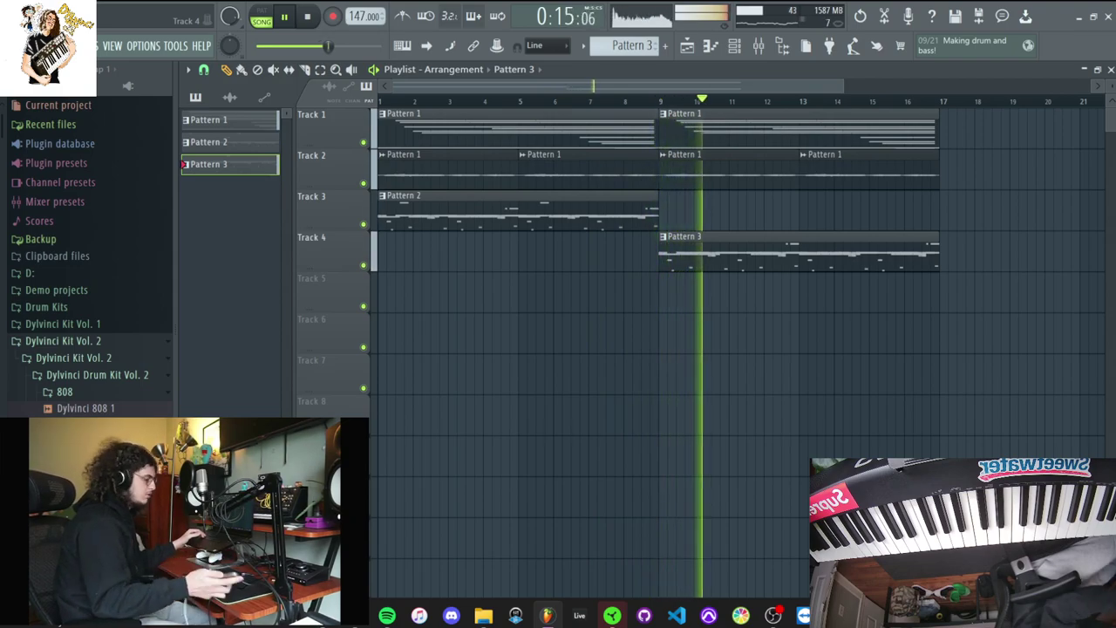
key(F6)
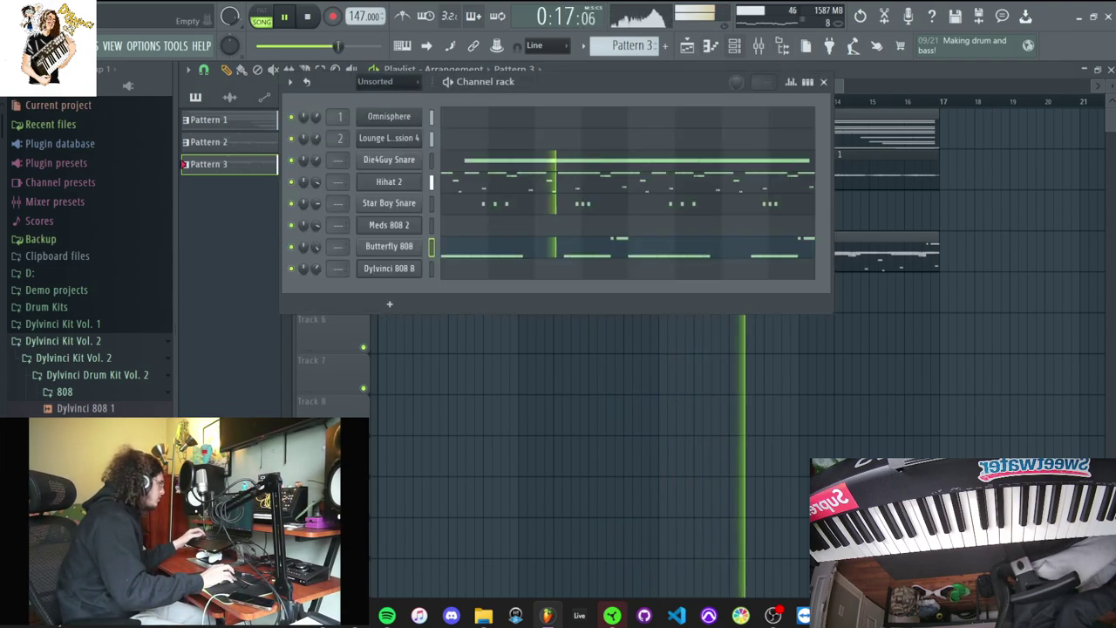
click(209, 142)
click(209, 120)
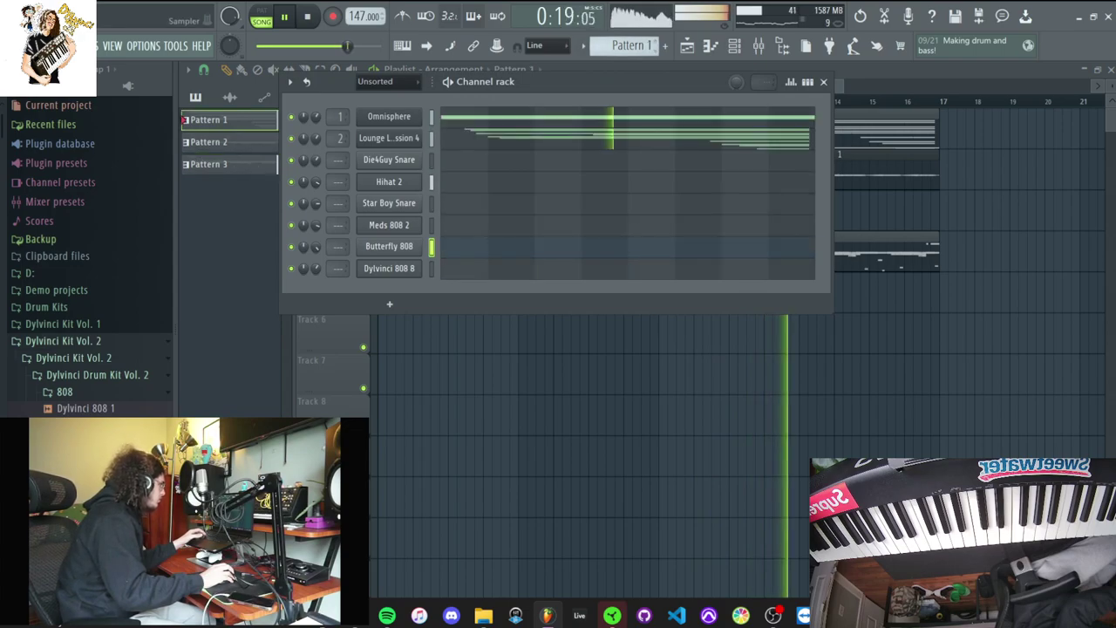
click(292, 139)
click(388, 82)
click(375, 96)
drag(317, 161, 317, 169)
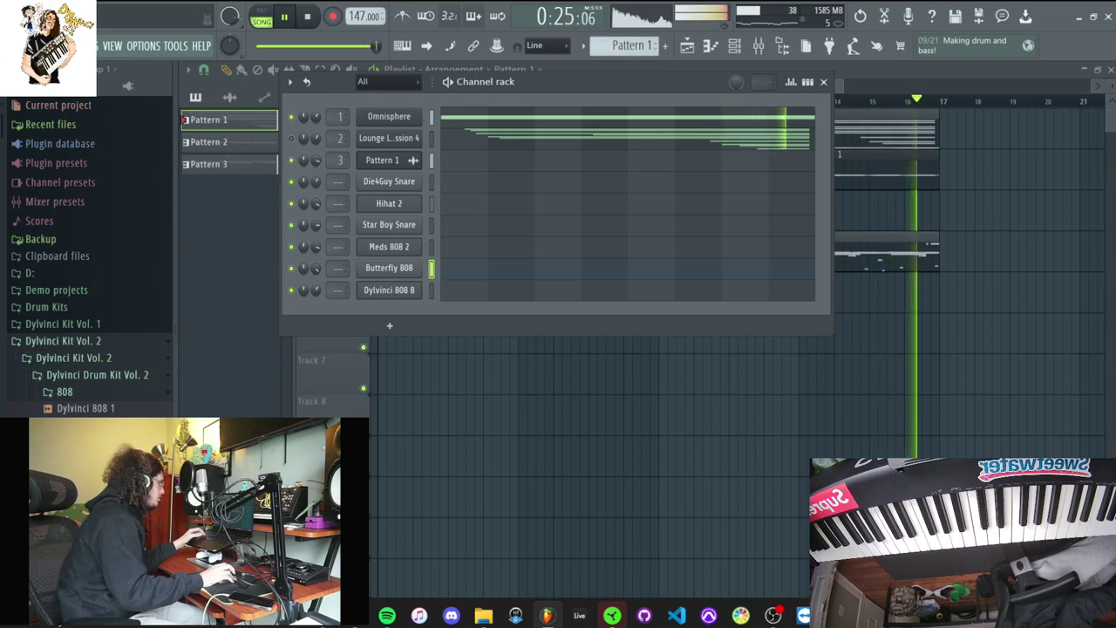
Split Pattern 1 by channel, keeping the Lounge Lizard Session 4 clips on Track 1 and the Omnisphere clips on Track 2
click(628, 45)
click(680, 266)
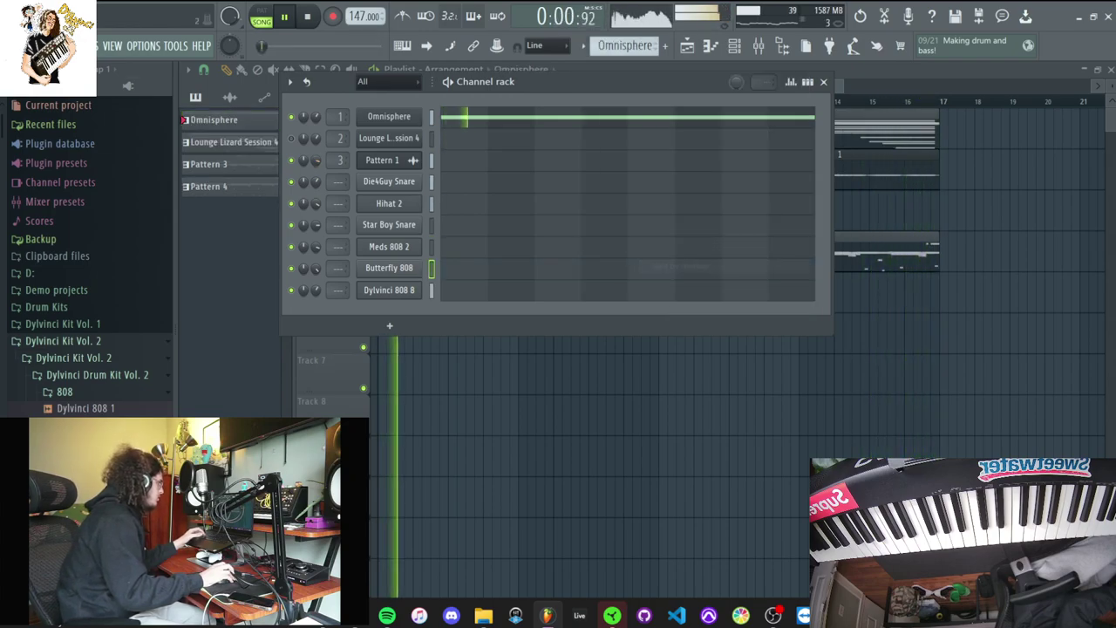
drag(987, 352, 415, 249)
drag(418, 114, 418, 154)
drag(698, 113, 698, 154)
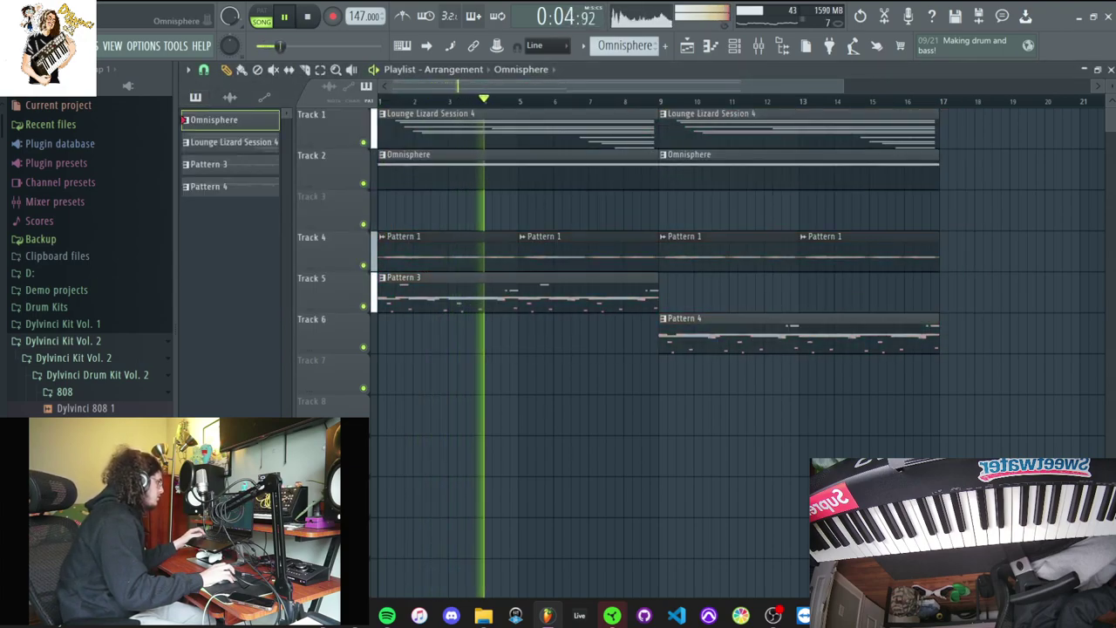
Delete the Lounge Lizard Session 4 clip at bar 9, and move the clips on Tracks 4 to 6 up one track
right_click(715, 127)
drag(904, 419, 422, 198)
Duplicate the whole 16-bar arrangement so the copy starts at bar 17
drag(951, 420, 410, 122)
key(ctrl+b)
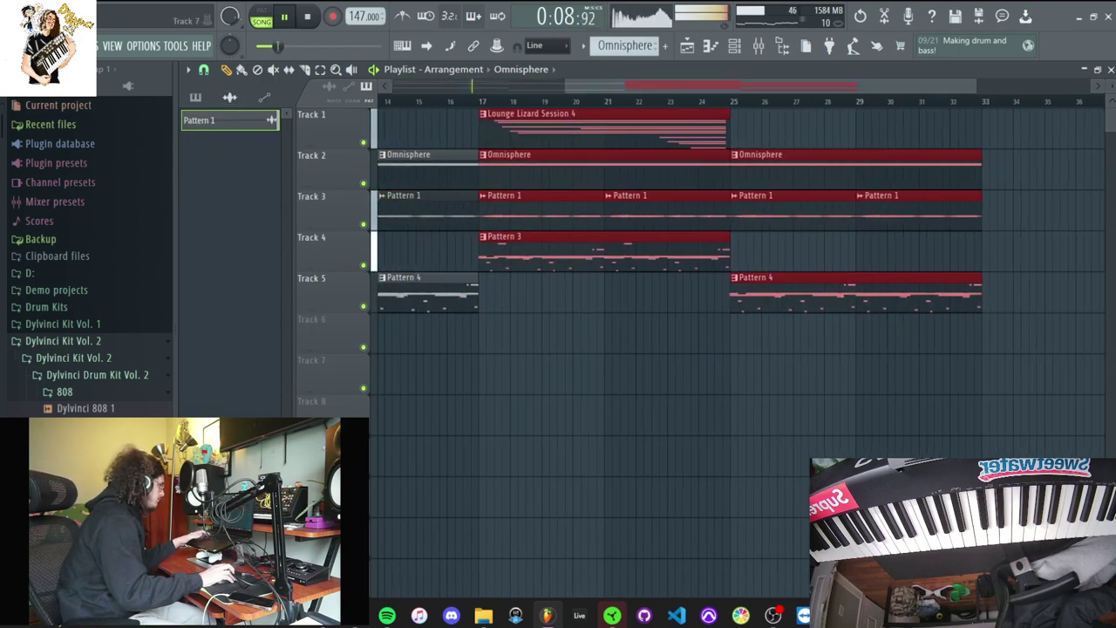
scroll(516, 175, down, 2)
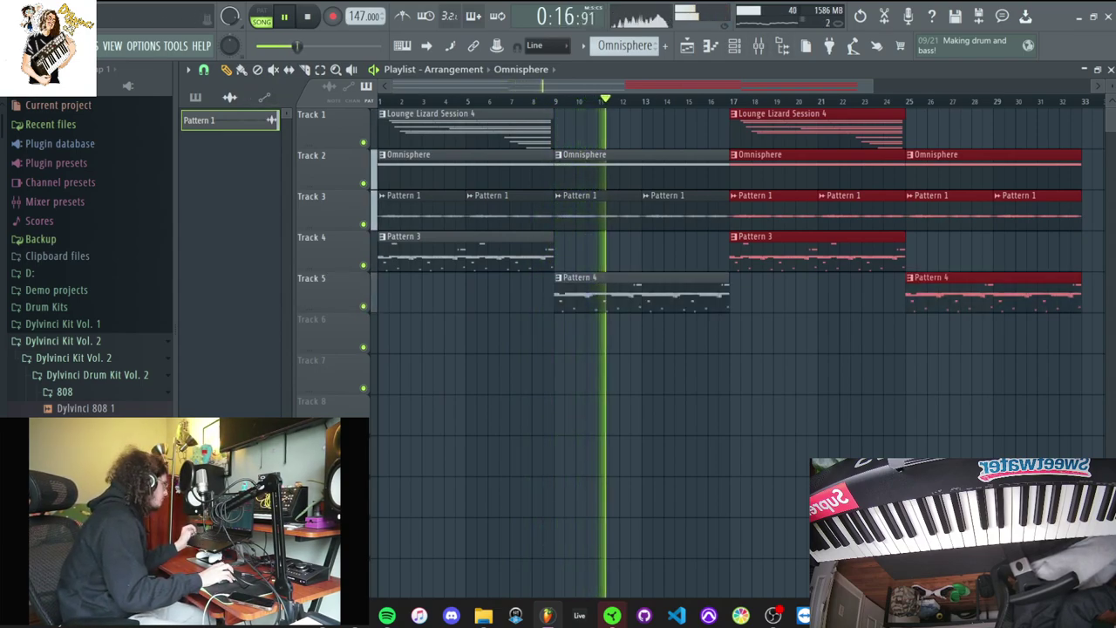
Slice the Pattern 4 clip at bar 9 on Track 5 and leave a gap of about half a bar just before bar 11
click(597, 296)
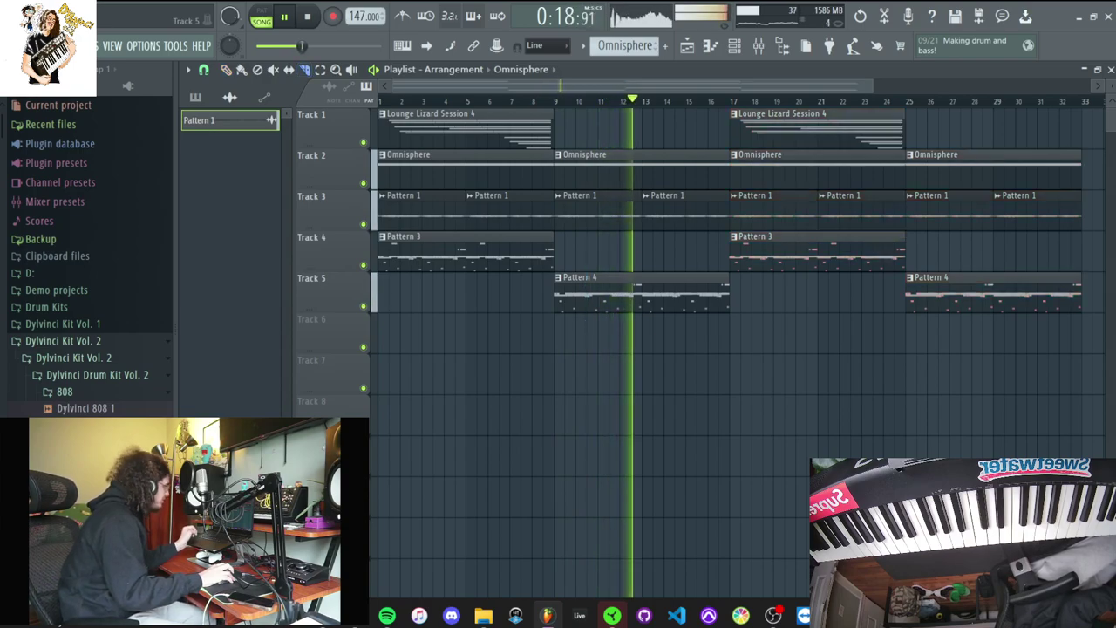
mouse_move(598, 278)
mouse_down()
mouse_move(598, 316)
mouse_move(575, 297)
mouse_move(587, 296)
mouse_up()
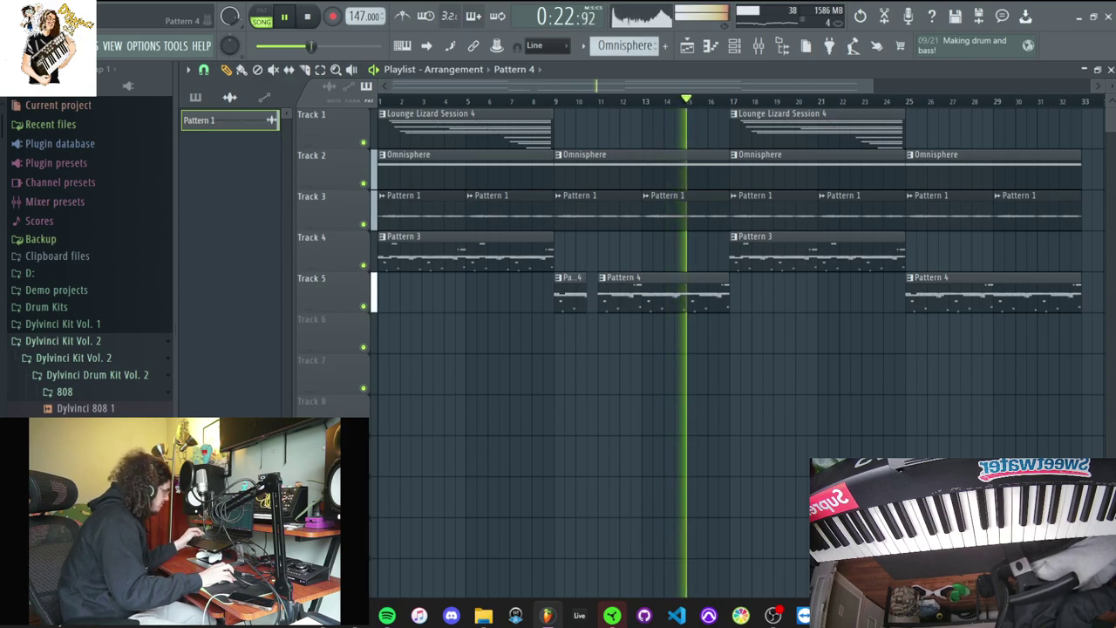
Extend the start of the second Pattern 3 clip on Track 4 back to bar 17
scroll(590, 297, down, 20)
scroll(737, 349, up, 20)
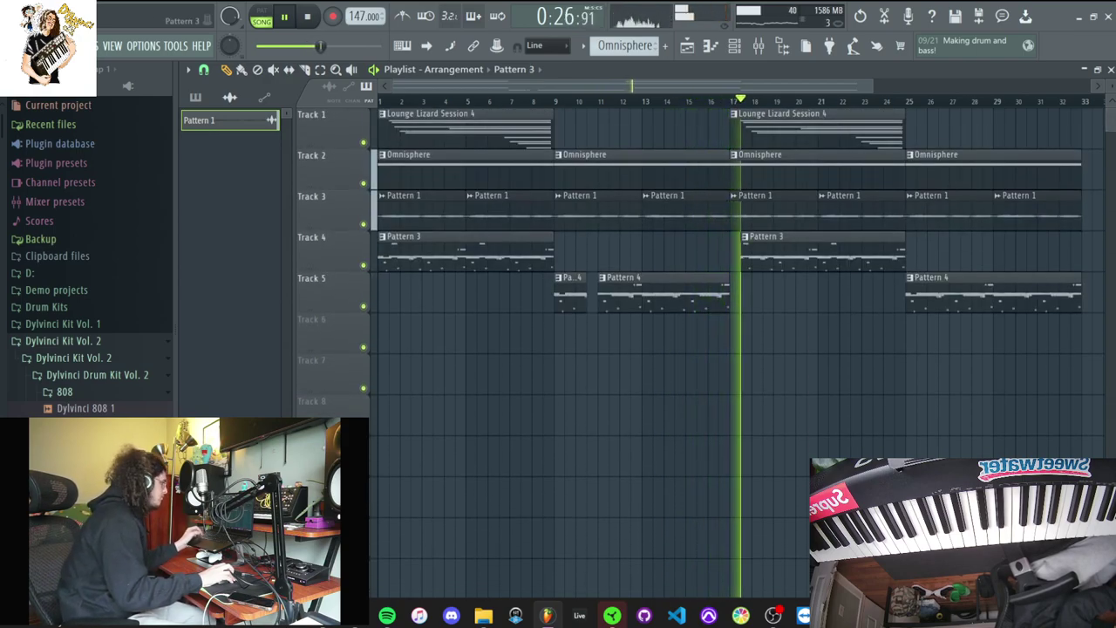
drag(742, 255, 731, 255)
Delete the clips from bar 25 onward, and duplicate the remaining 24-bar arrangement so the copy starts at bar 25
drag(1020, 342, 988, 164)
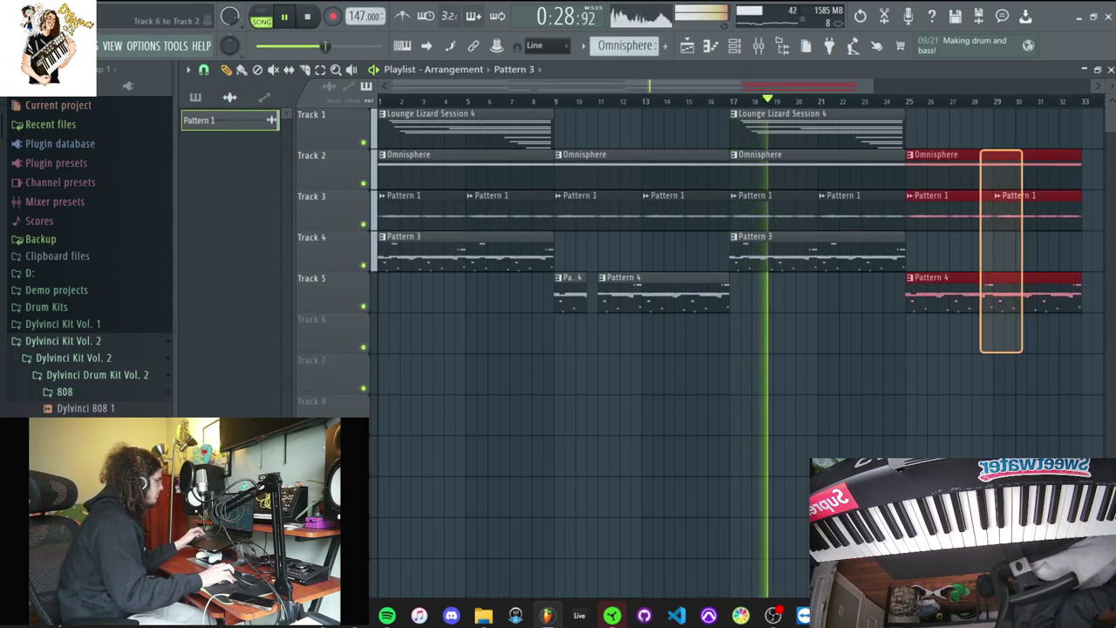
key(Delete)
key(ctrl+a)
key(ctrl+b)
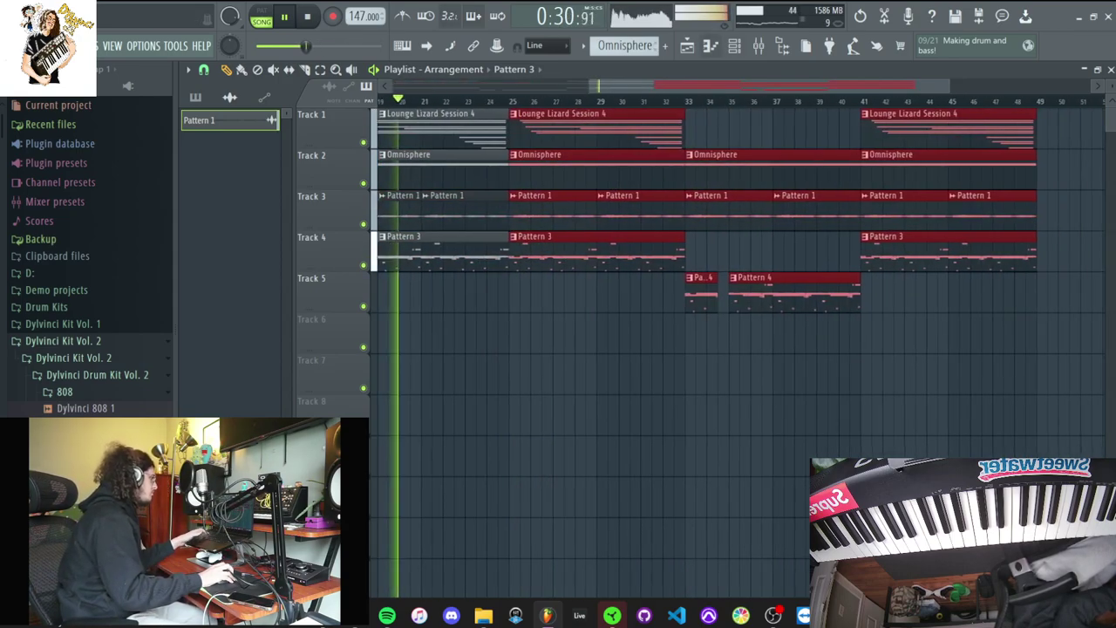
scroll(737, 261, left, 4)
Add the (open hat) dark sample from the recent files as a new channel and open its settings
click(51, 124)
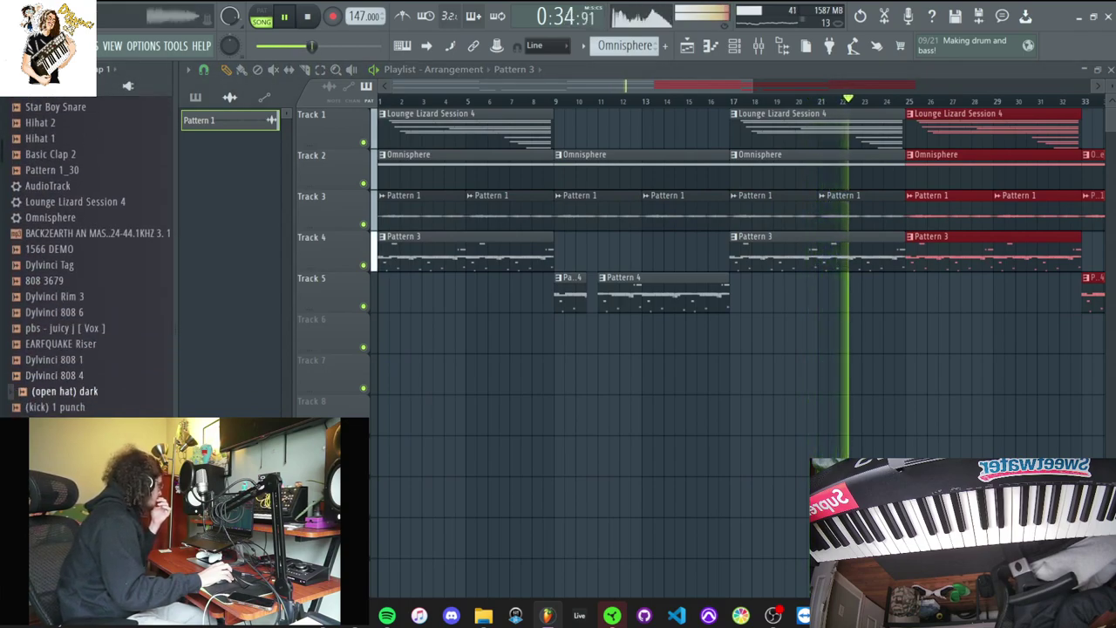
key(F6)
drag(64, 390, 390, 323)
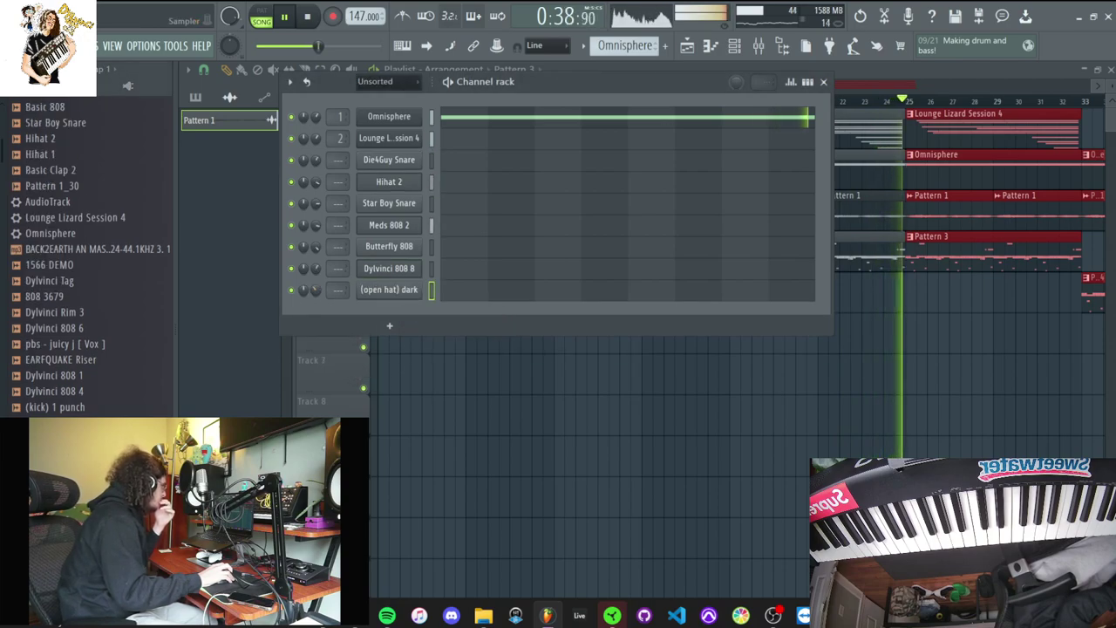
click(389, 289)
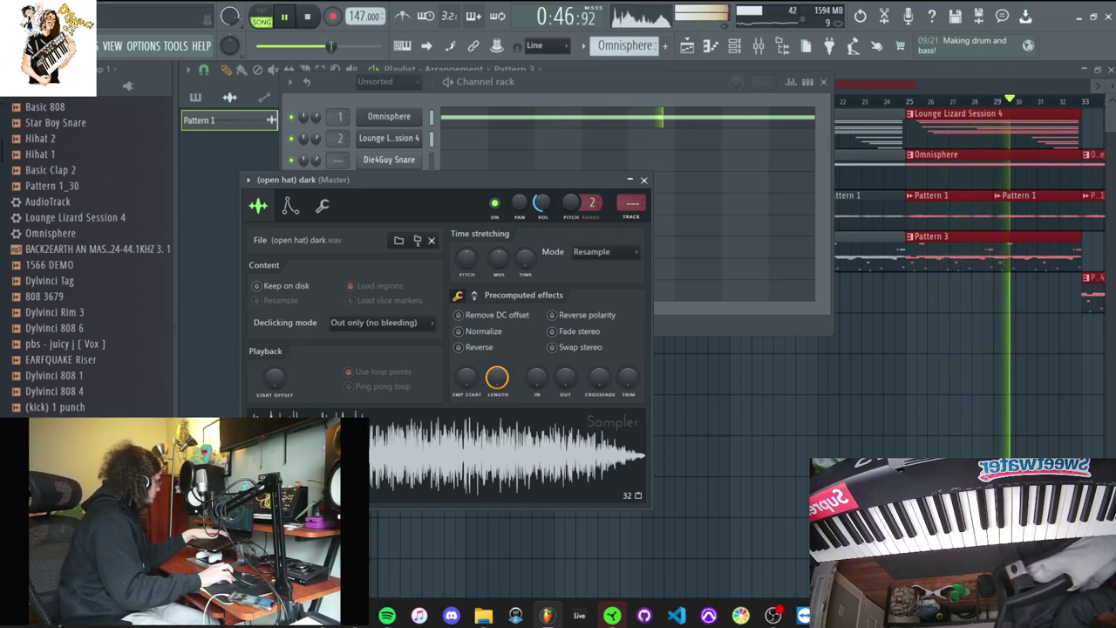
Create Pattern 5 and give it (open hat) dark C5 notes at the start of bars 1, 3, 5 and 7
key(F4)
key(Return)
key(F7)
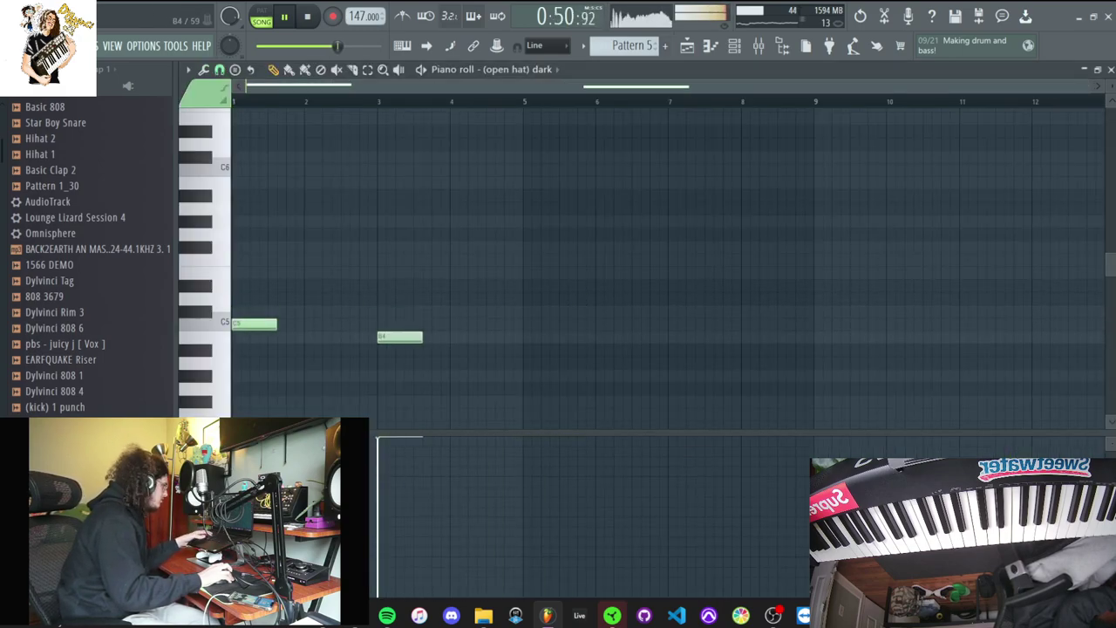
drag(635, 324, 717, 325)
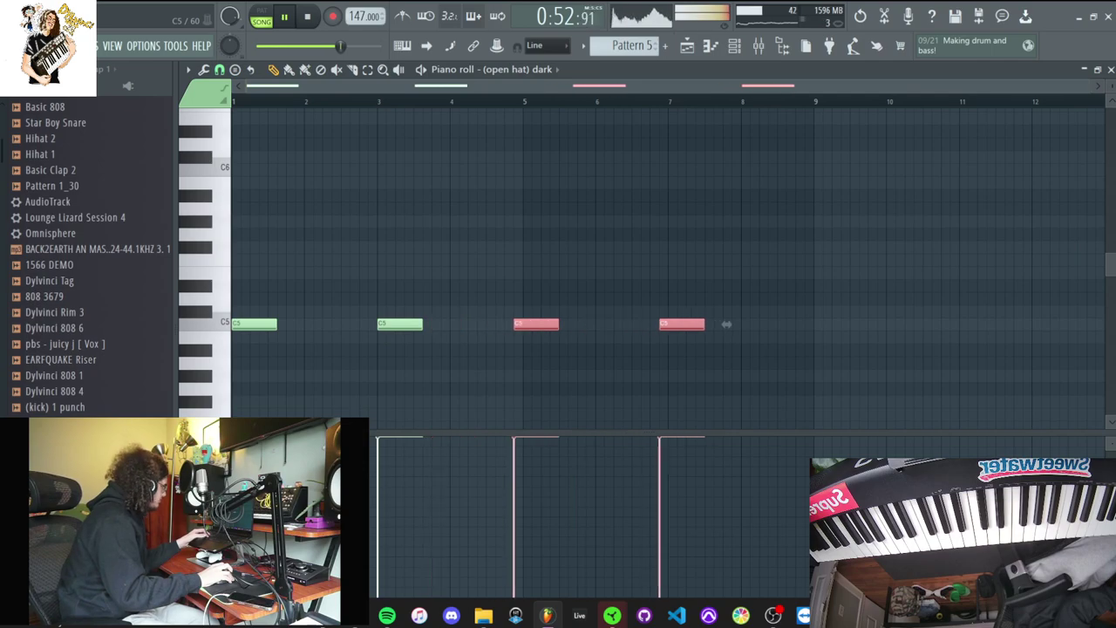
Place Pattern 5 on Track 6 at bar 33 and duplicate it to bar 41
key(F5)
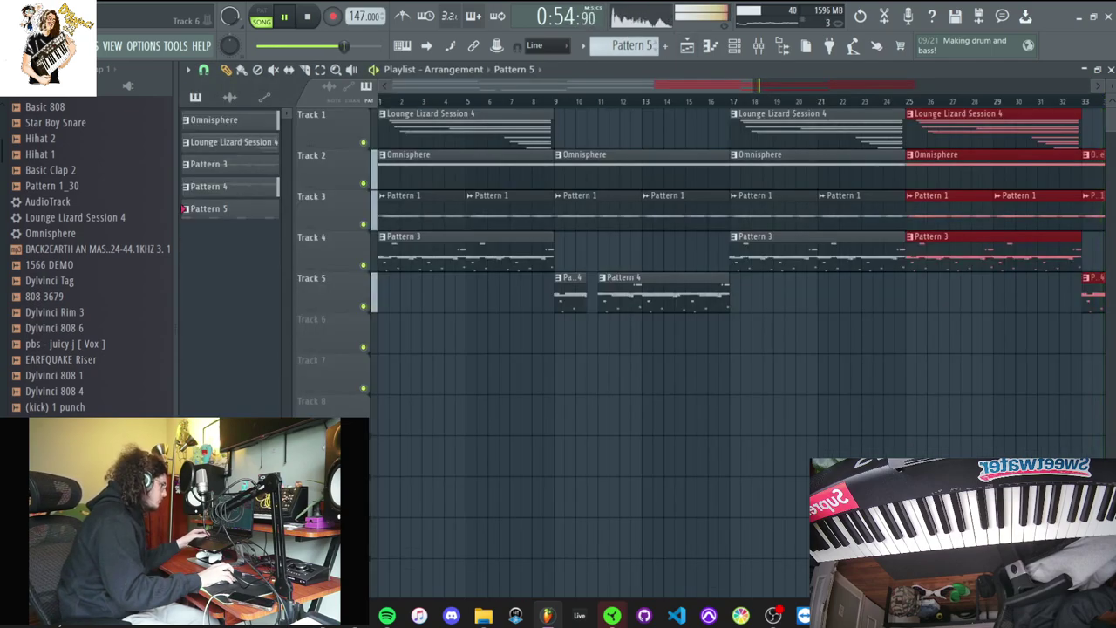
click(1091, 335)
scroll(1090, 335, down, 3)
scroll(942, 336, down, 2)
drag(930, 335, 793, 336)
key(ctrl+b)
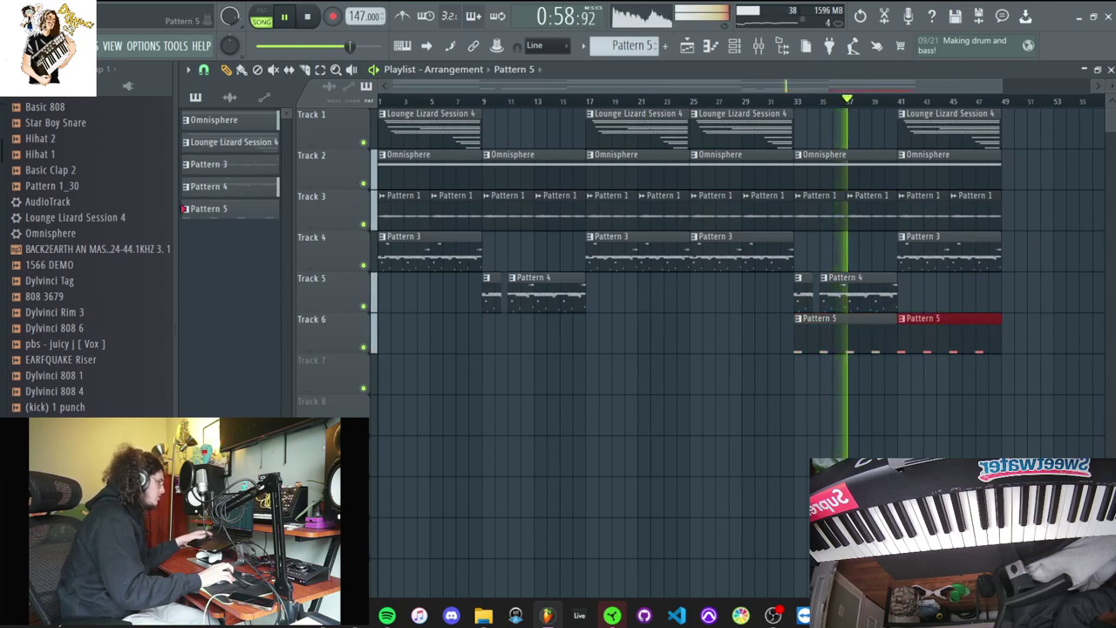
Place Pattern 5 clips on Track 6 at bars 1, 9, 17 and 25
drag(425, 335, 384, 335)
key(ctrl+b)
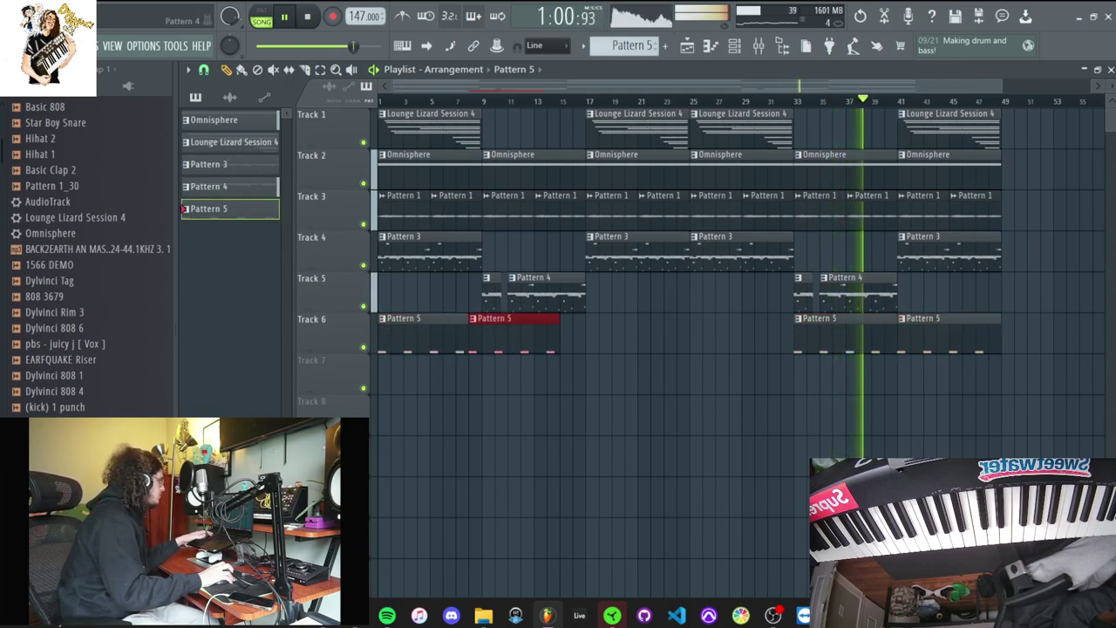
key(ctrl+b)
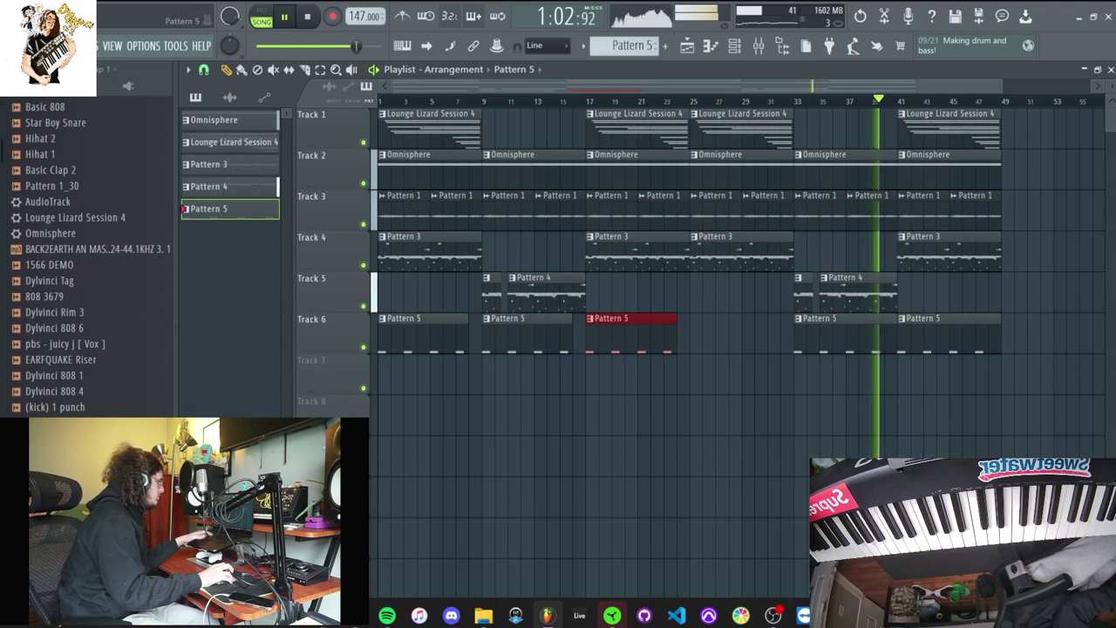
key(ctrl+b)
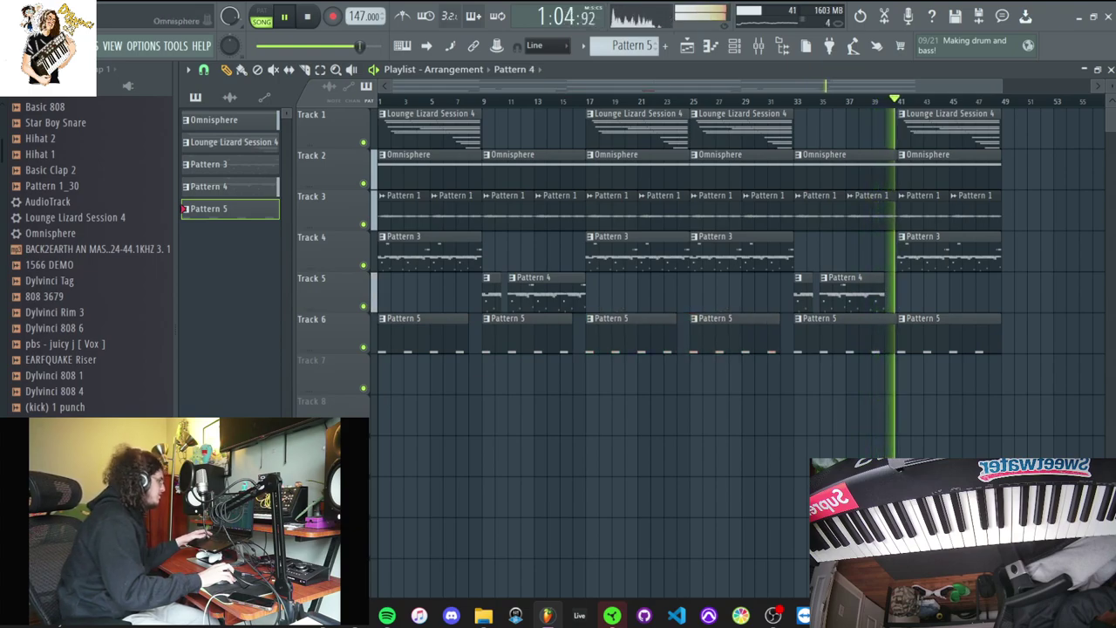
Show all channels and route Die4Guy Snare through (open hat) dark to separate mixer tracks starting at insert 4
key(F6)
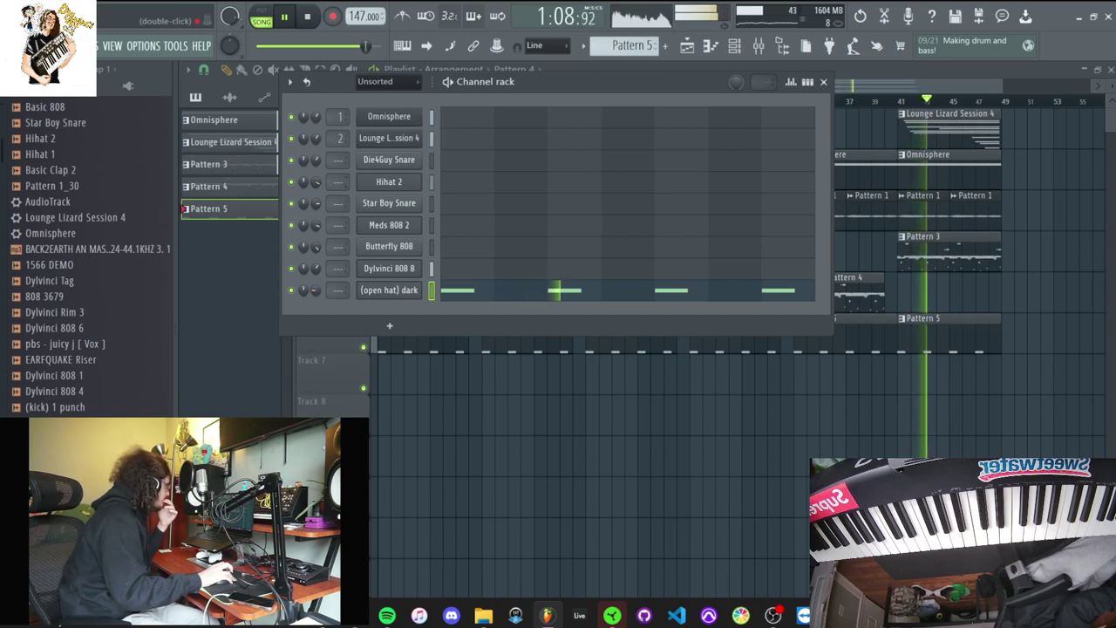
click(388, 82)
click(381, 97)
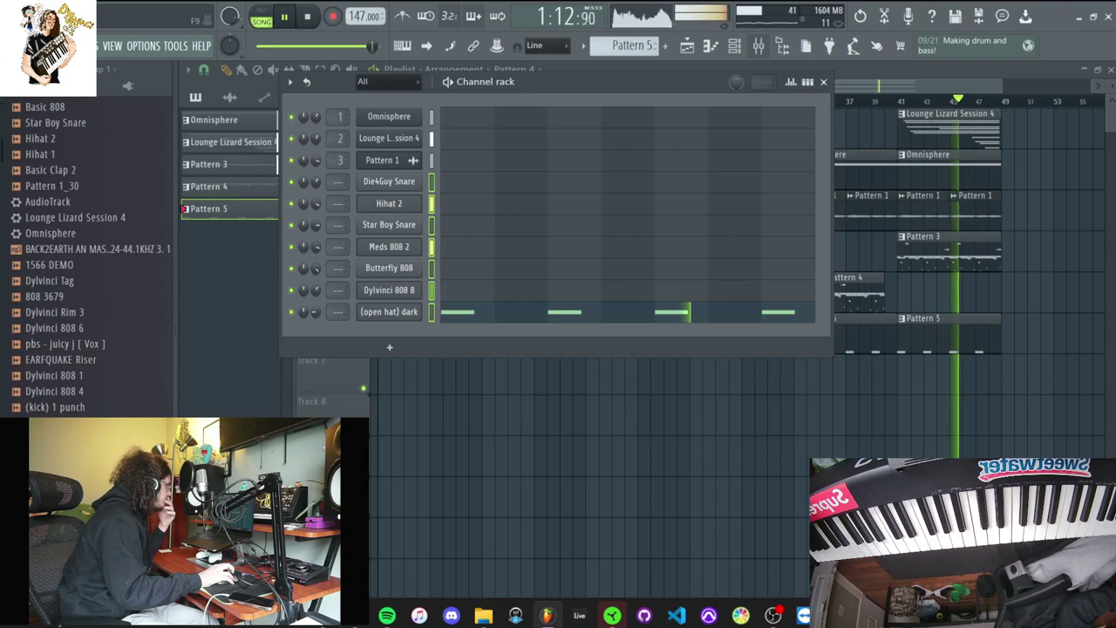
click(759, 46)
right_click(472, 331)
mouse_move(558, 342)
click(706, 356)
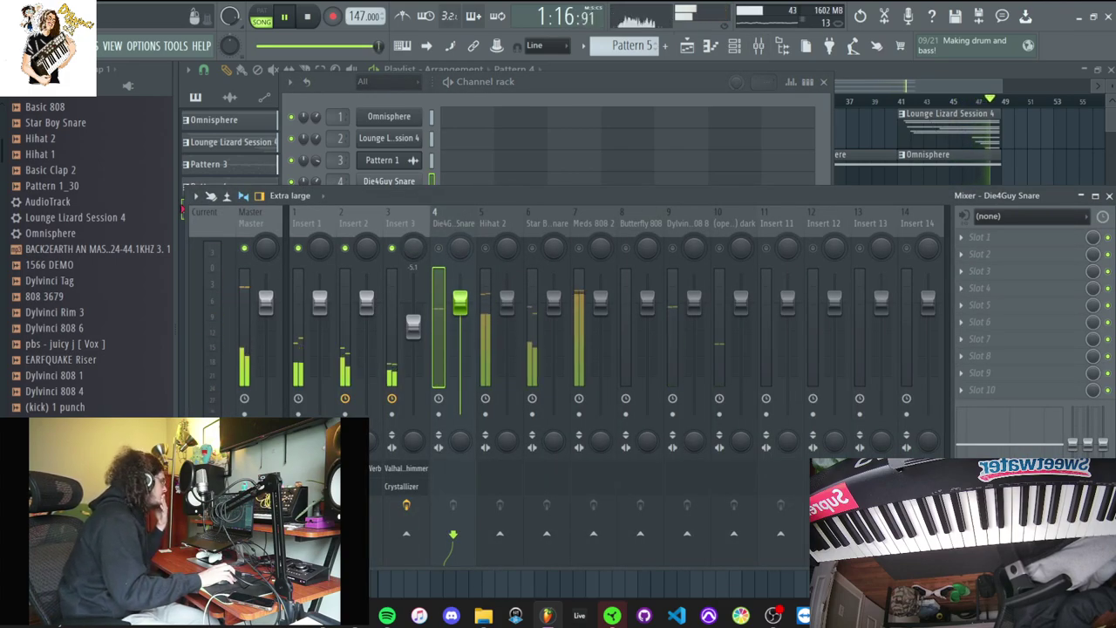
Shift the whole arrangement eight bars later and fill bars 1 to 8 with Omnisphere and Pattern 1 clips
key(F5)
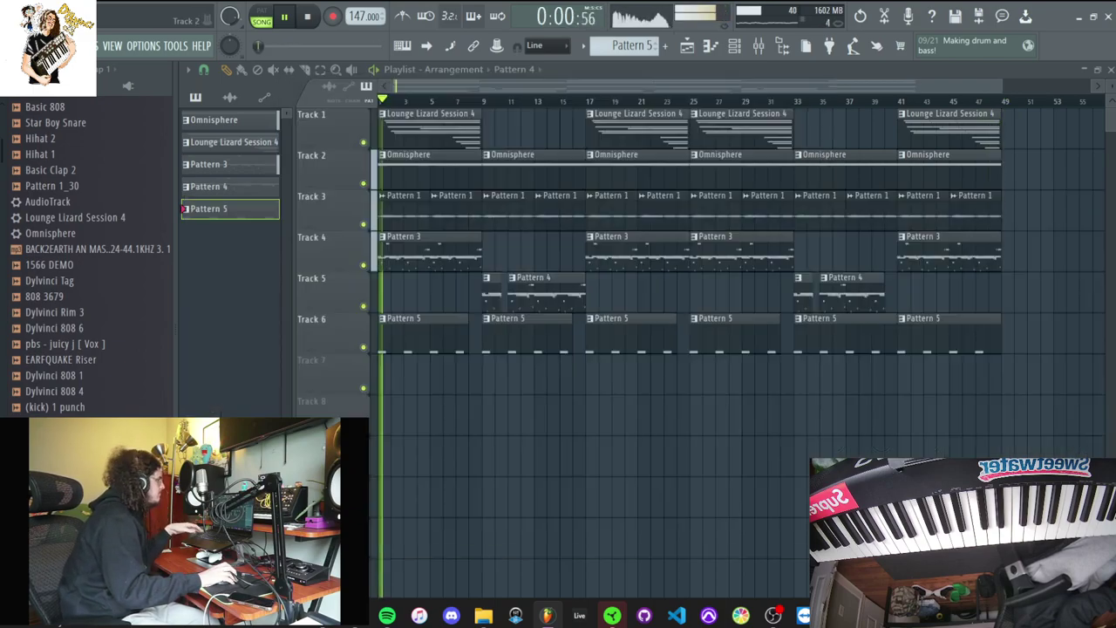
drag(410, 347, 399, 249)
key(ctrl+a)
drag(414, 131, 519, 131)
key(space)
key(ctrl+d)
drag(560, 213, 506, 131)
key(ctrl+b)
drag(615, 131, 408, 131)
Select the Master mixer track, and move all clips from bar 9 onward so they start at bar 17
key(F9)
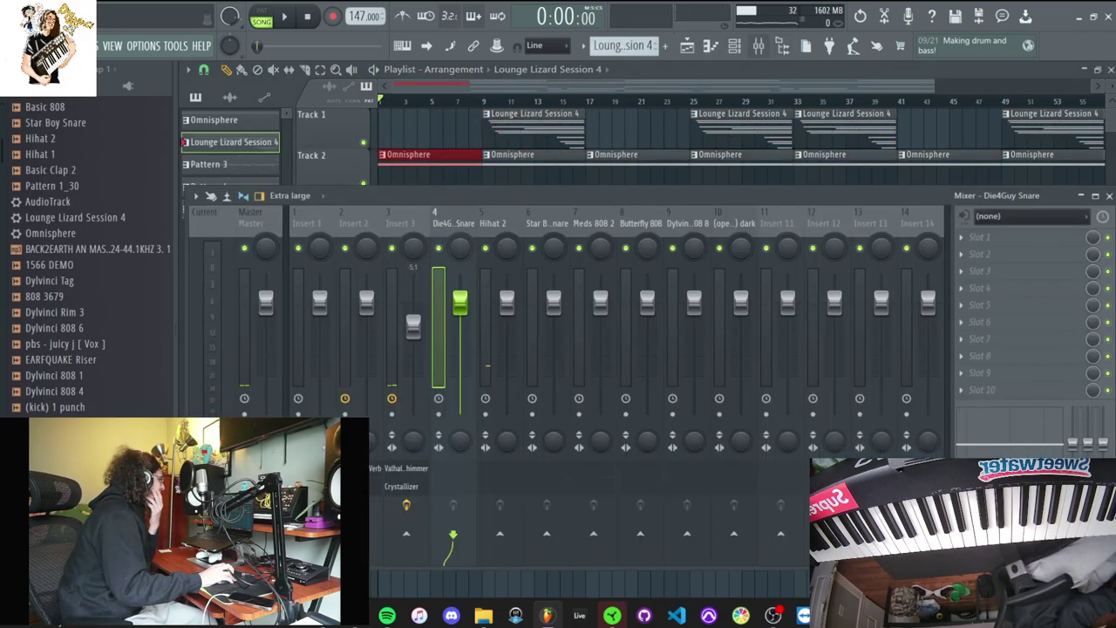
click(212, 314)
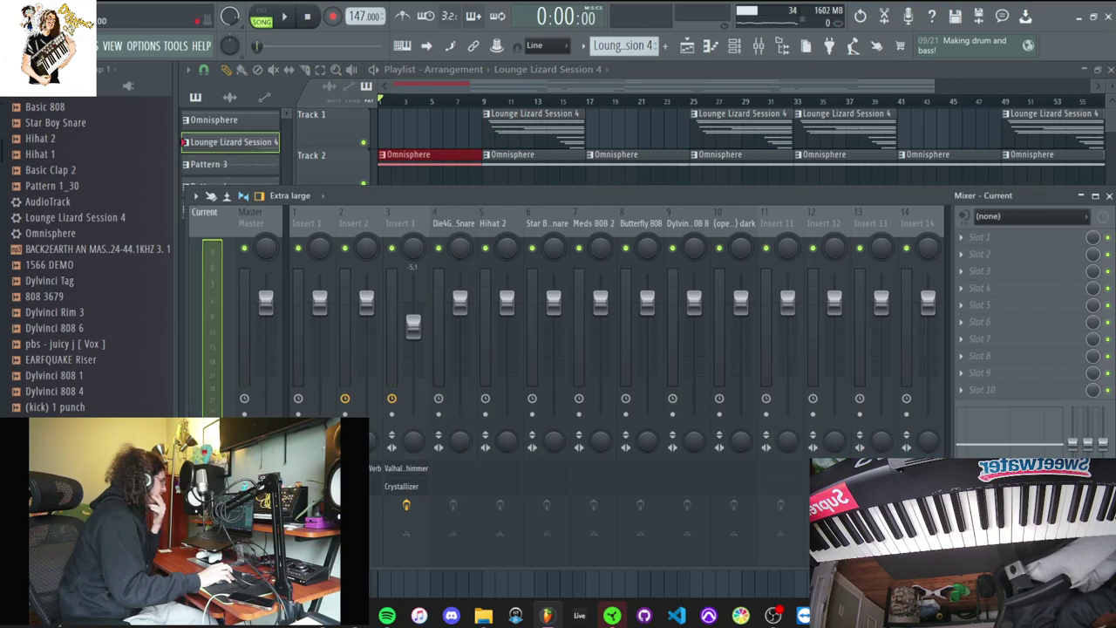
click(250, 314)
key(F9)
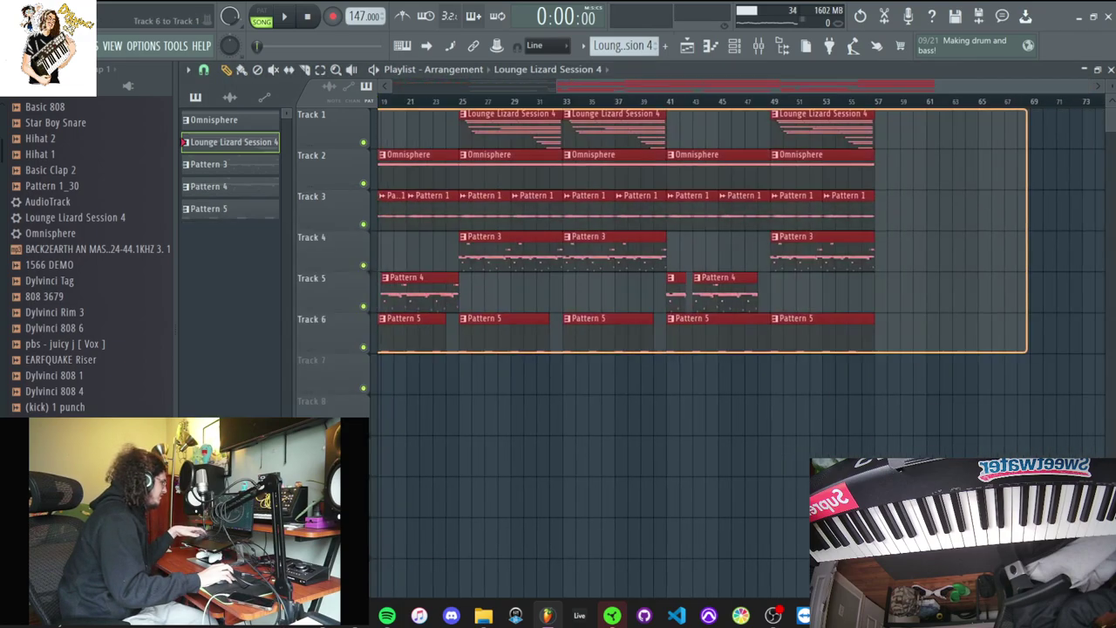
mouse_move(490, 253)
mouse_down()
mouse_move(605, 253)
mouse_move(489, 253)
mouse_up()
drag(488, 292, 1101, 135)
drag(990, 375, 903, 293)
key(ctrl+a)
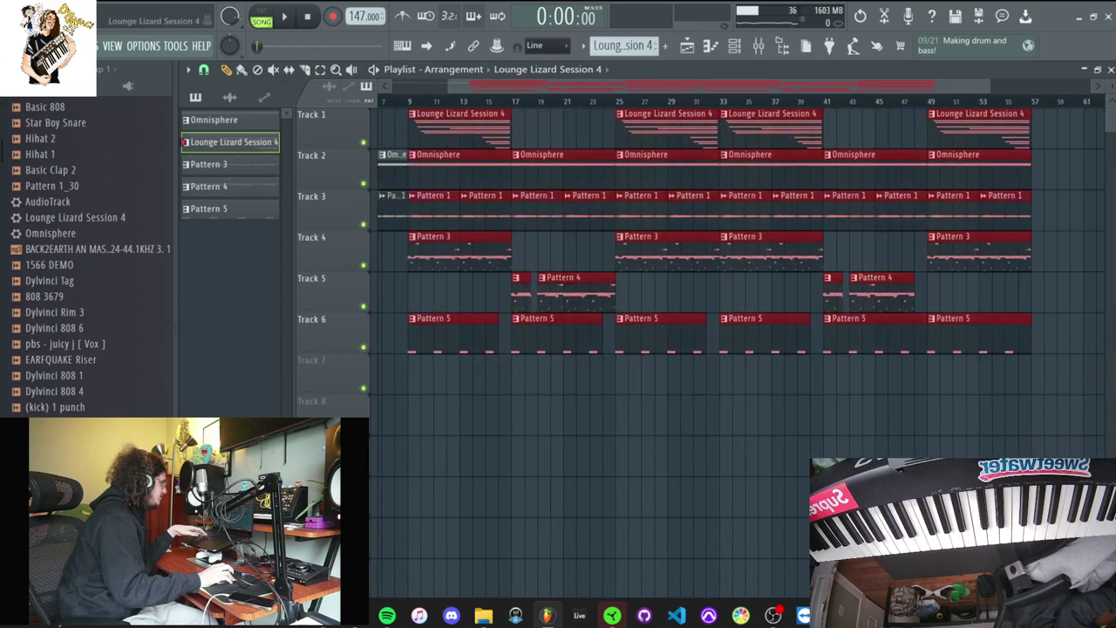
drag(489, 253, 594, 253)
scroll(593, 253, left, 3)
Load Edison in the Master's slot 3 and record the playback of the eight-bar intro with its tail
key(F9)
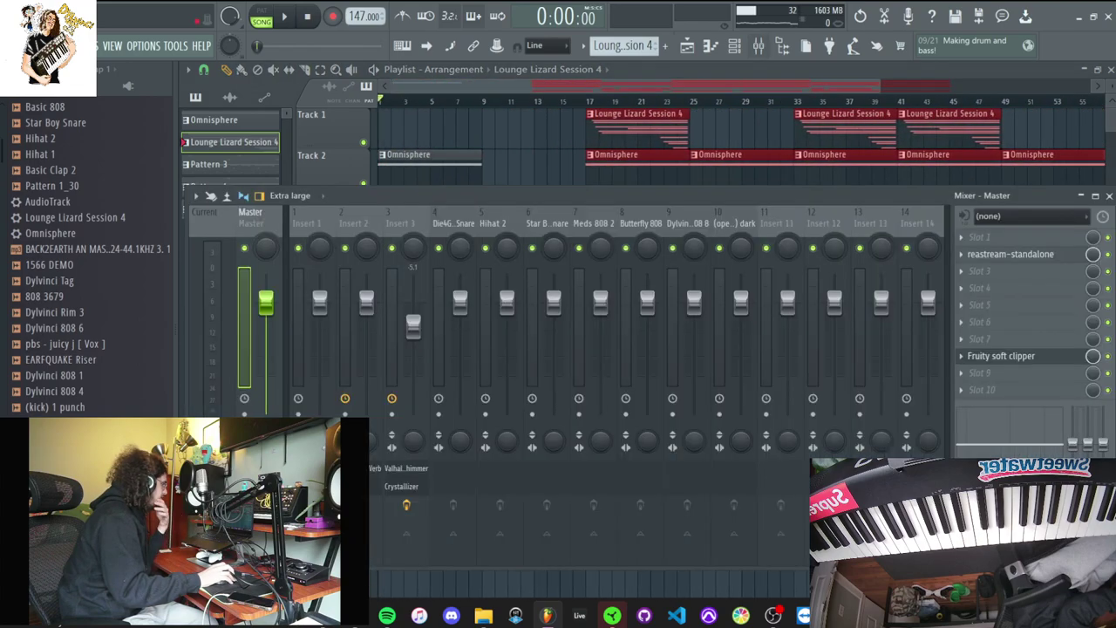
click(962, 271)
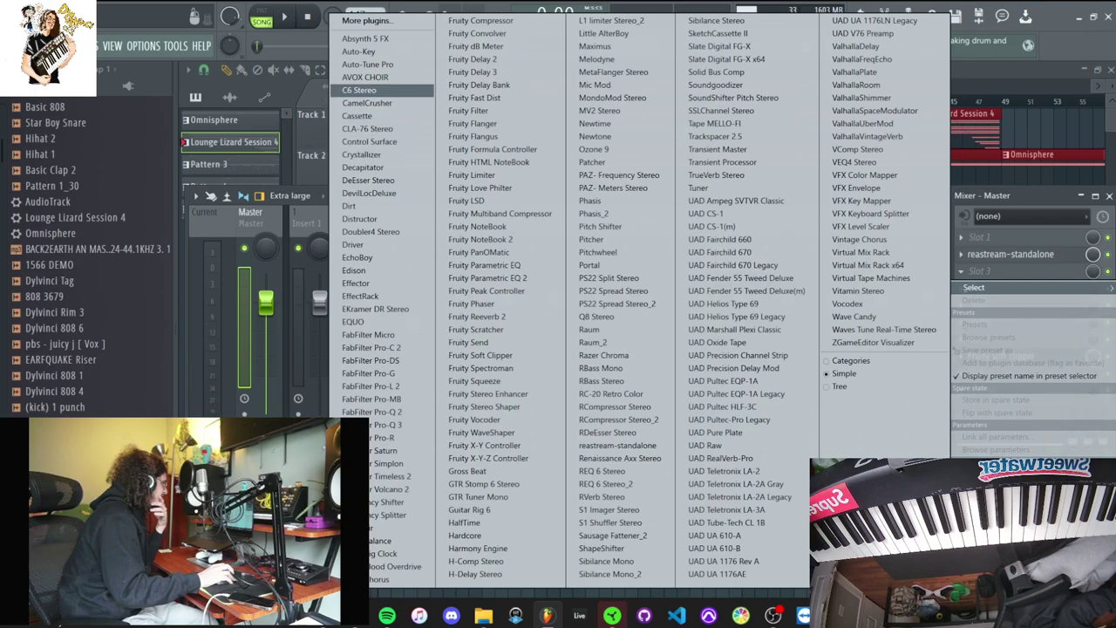
click(357, 271)
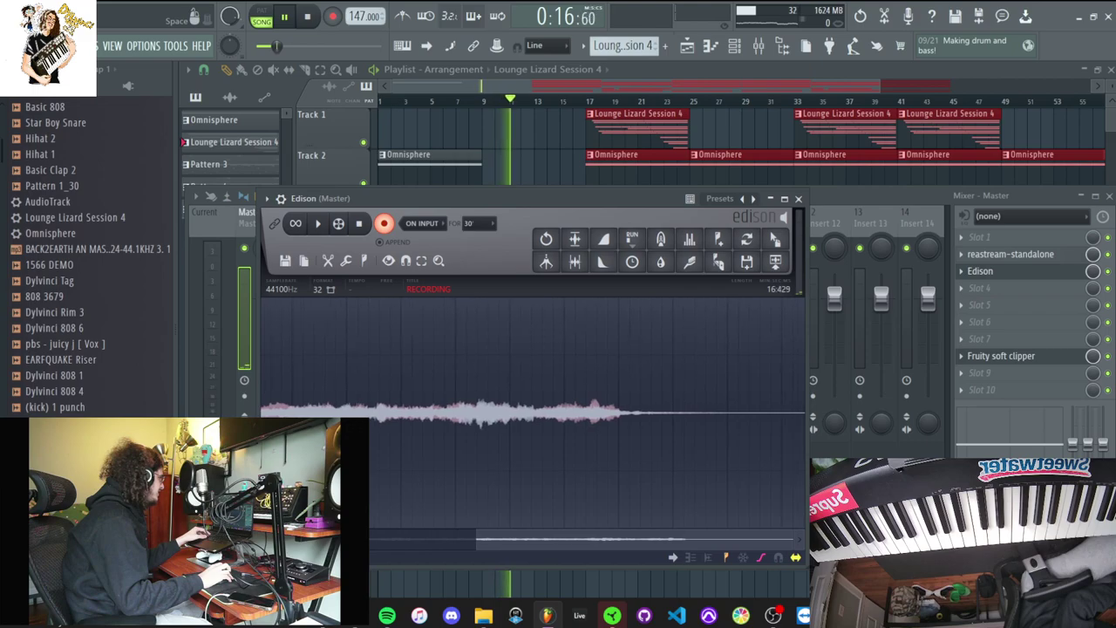
click(384, 224)
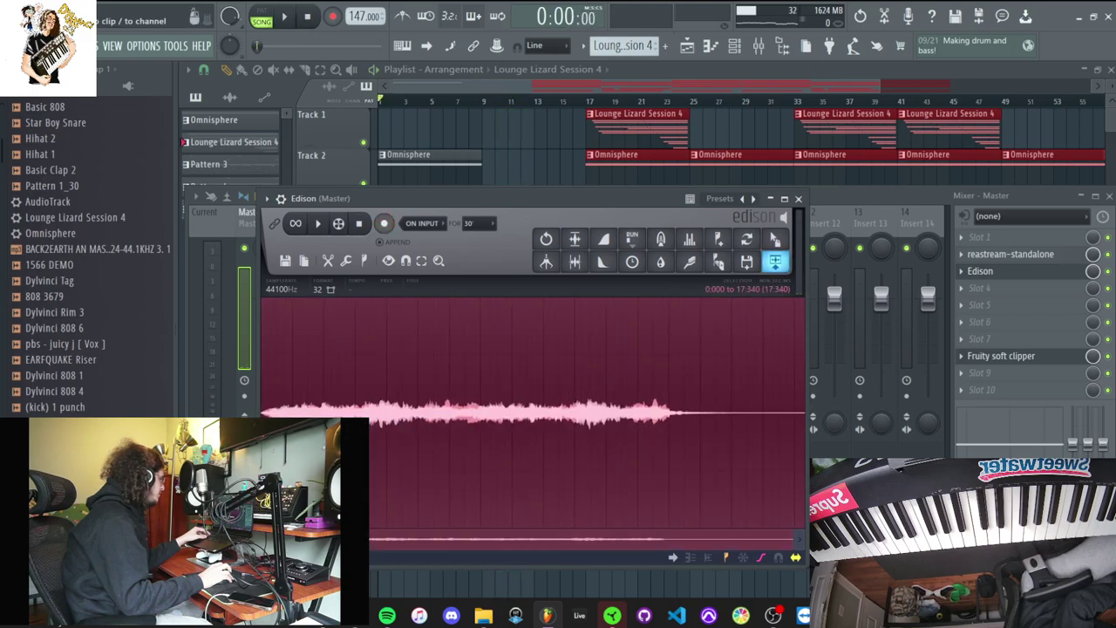
Send the Edison recording to the playlist and place it on Track 5 at bar 1
drag(775, 239, 769, 231)
drag(450, 161, 450, 140)
drag(450, 138, 387, 299)
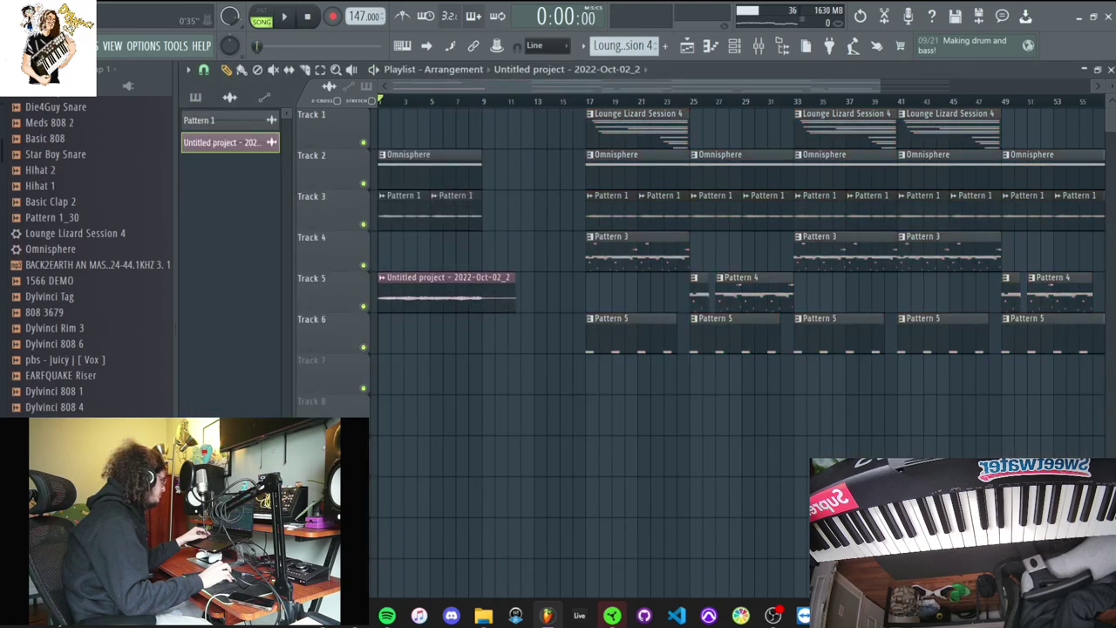
Trim the recorded audio clip to end at bar 9 and solo Track 5
key(F6)
click(382, 139)
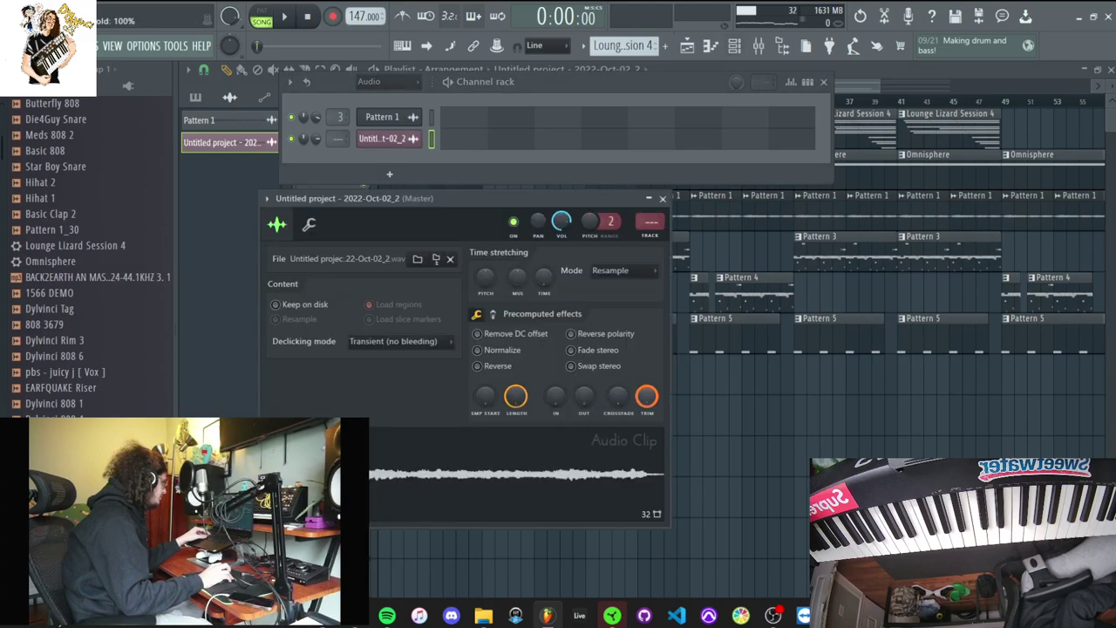
key(F5)
right_click(357, 245)
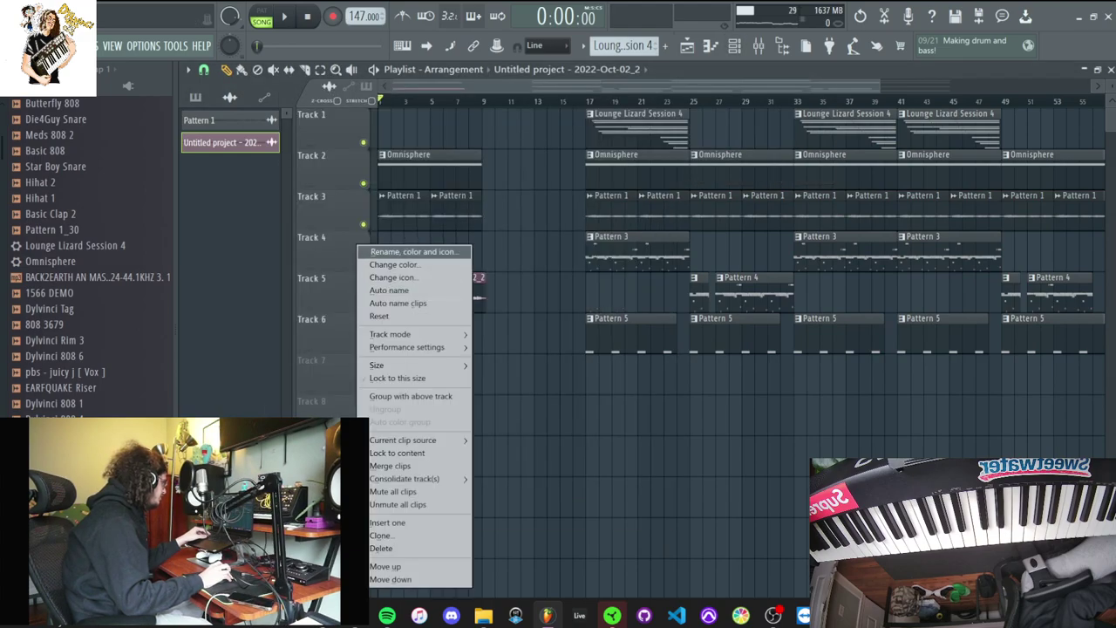
key(Escape)
right_click(364, 306)
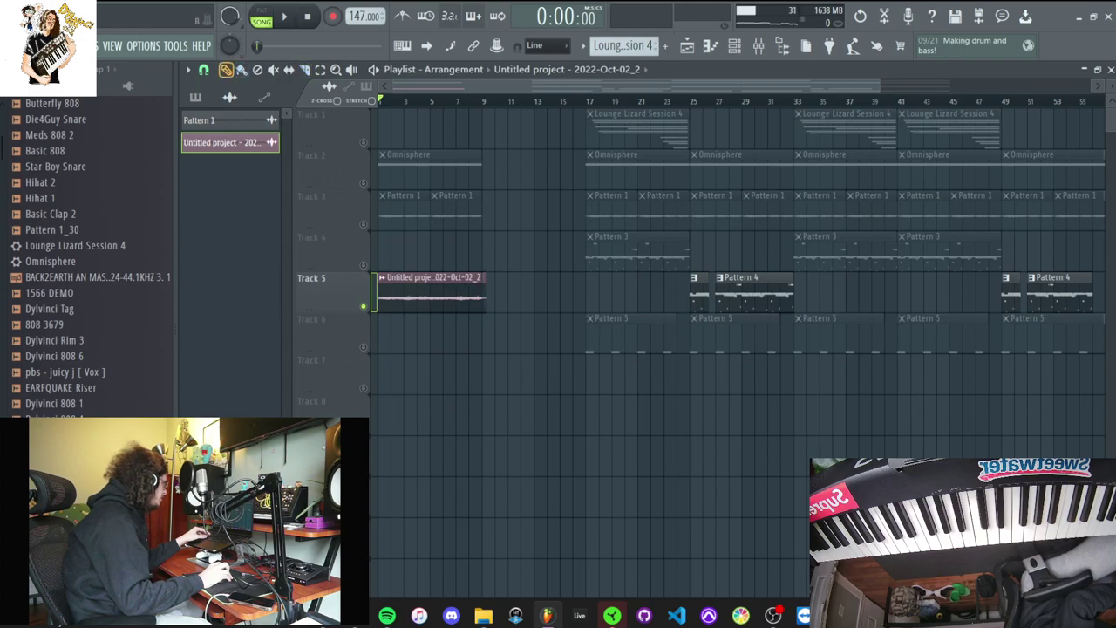
right_click(414, 298)
key(ctrl+z)
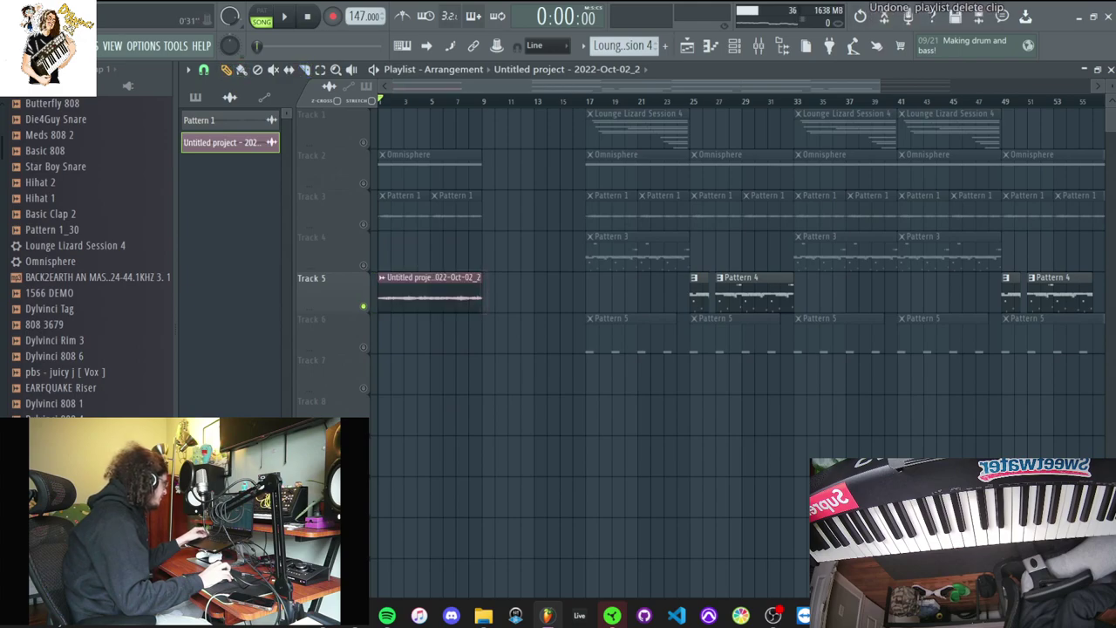
Move reastream-standalone to the Master's slot 10 and load a fresh Edison in slot 3
key(F9)
click(962, 271)
click(977, 287)
key(Return)
scroll(1012, 339, down, 3)
click(962, 272)
mouse_move(974, 288)
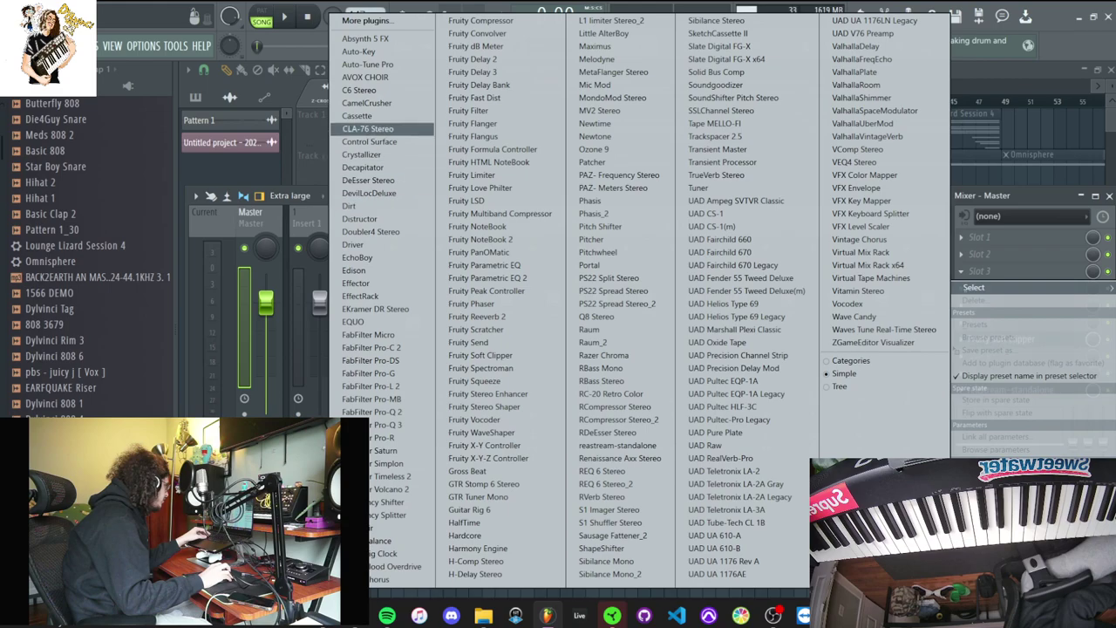
click(355, 271)
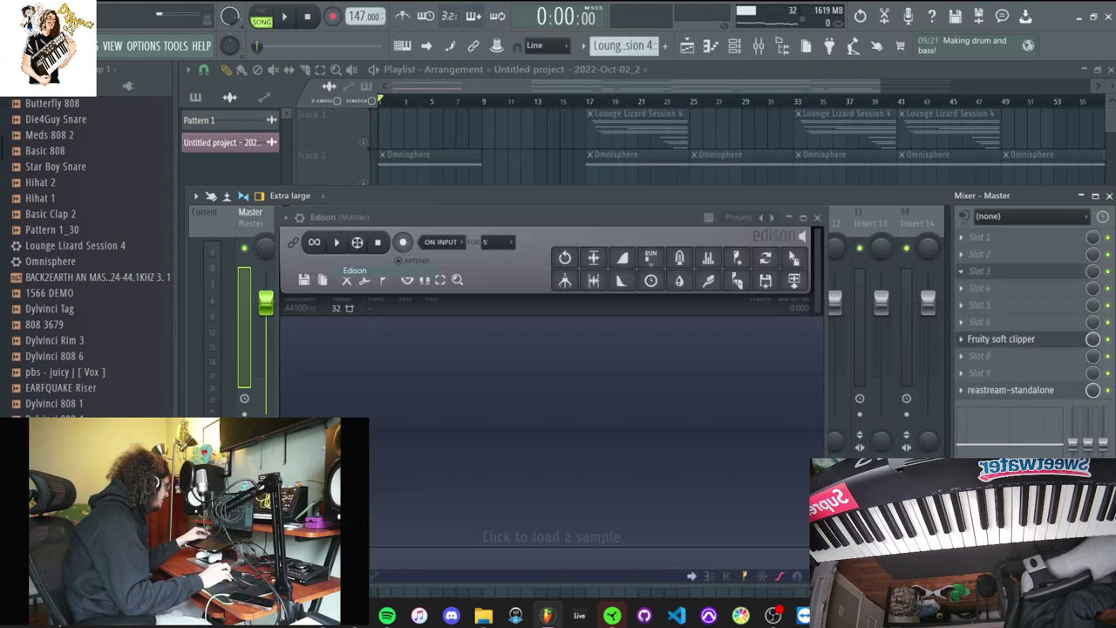
Record the soloed Track 5 audio clip into Edison from bar 1 until just past its end
click(284, 16)
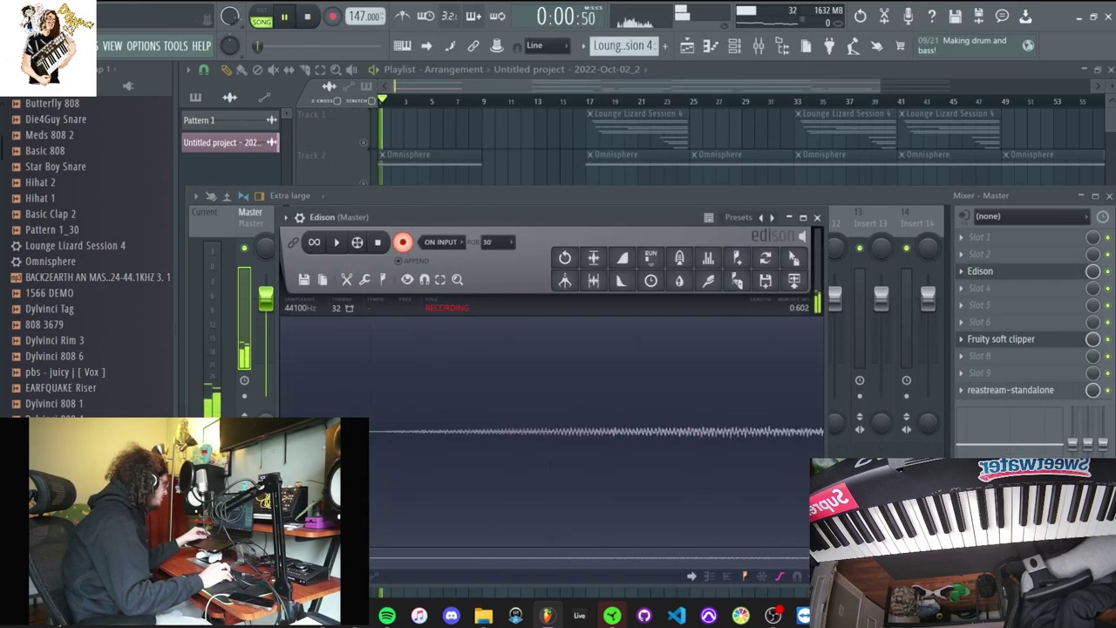
key(F5)
scroll(482, 296, up, 2)
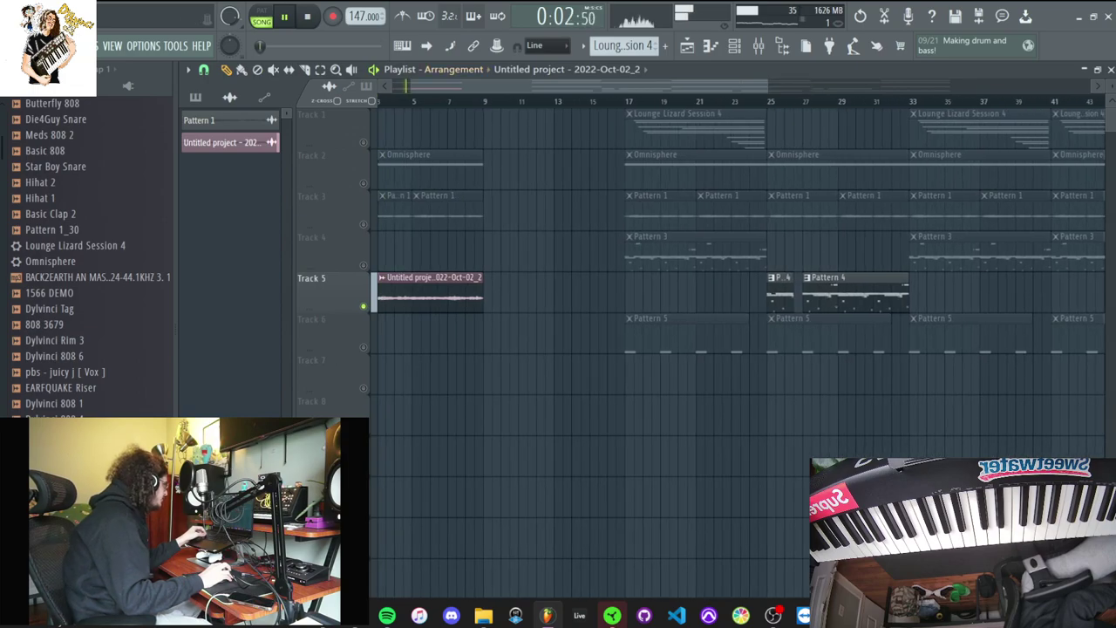
key(F9)
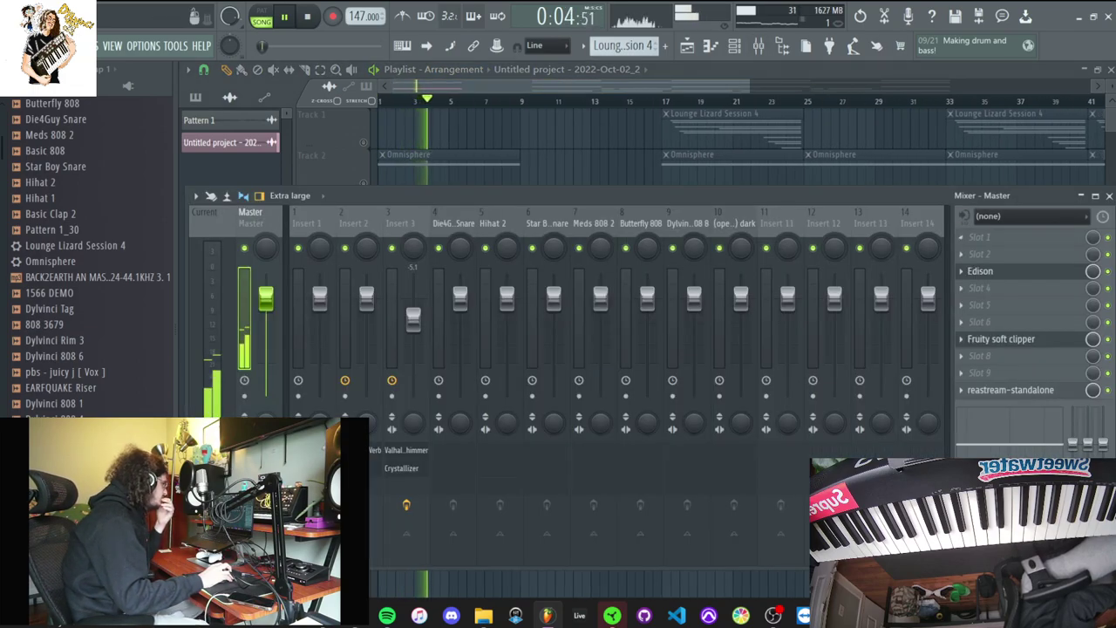
click(981, 271)
click(1081, 196)
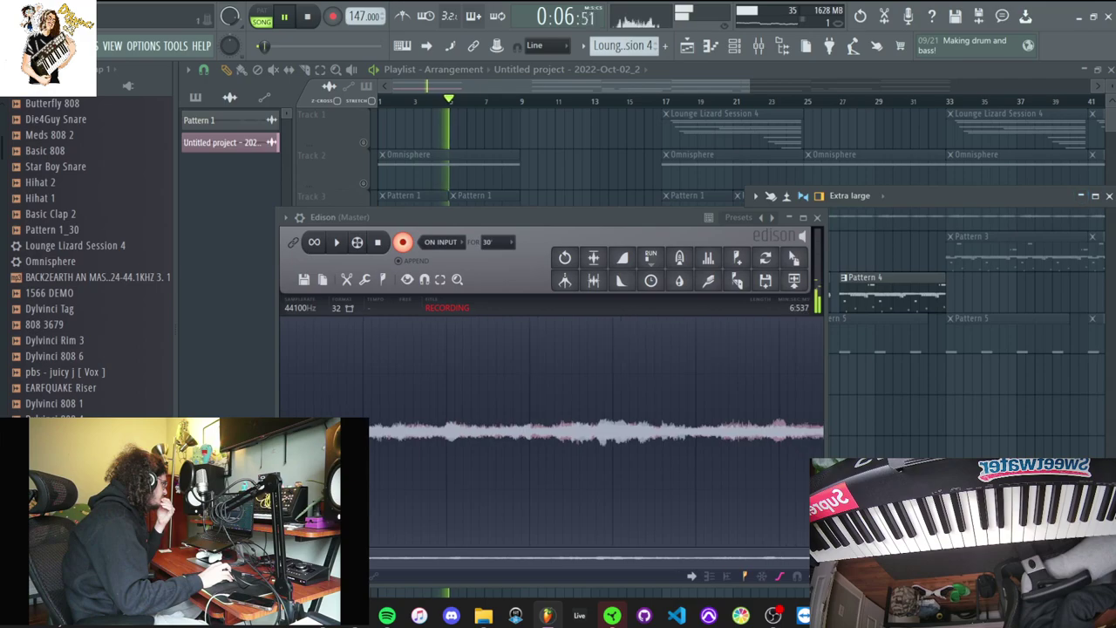
drag(558, 217, 763, 196)
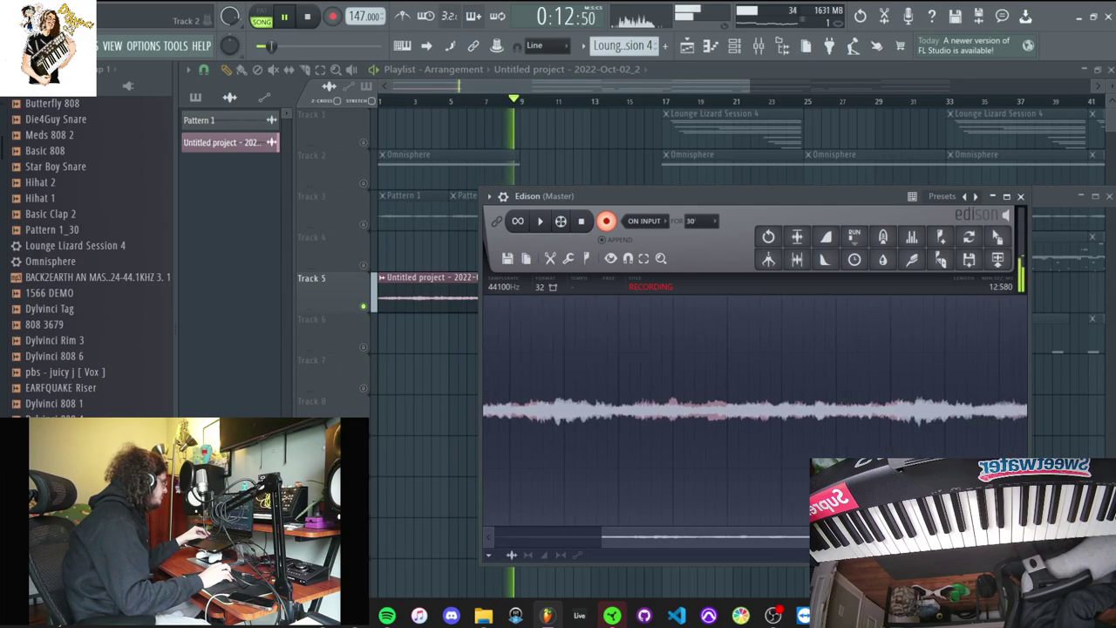
click(607, 222)
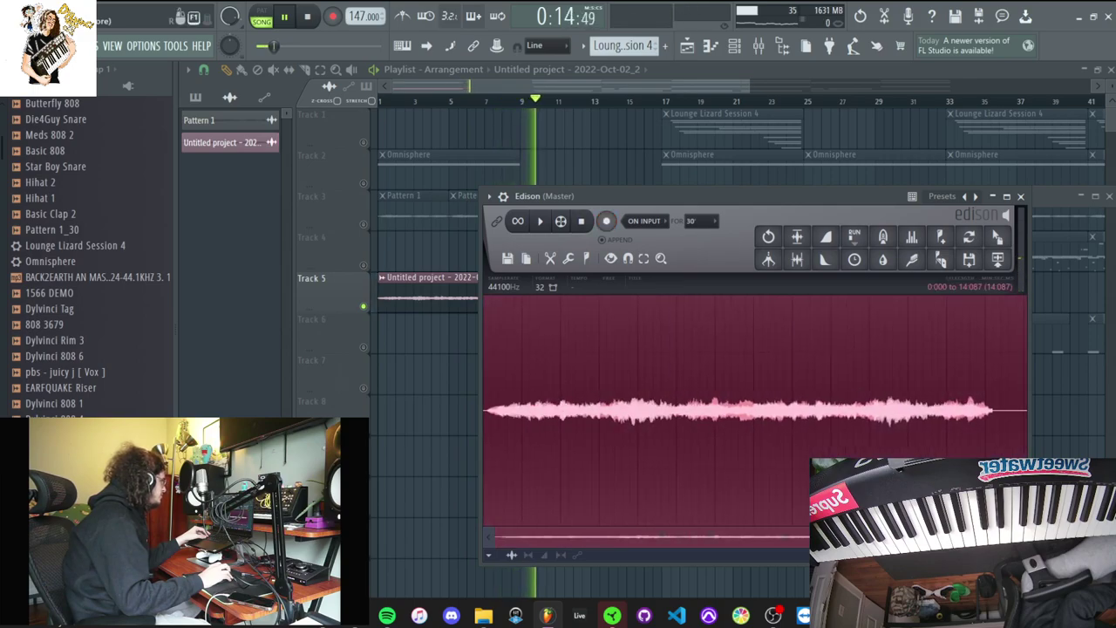
Place the new recording on Track 6 at bar 1, unsolo the tracks and delete the first recording from Track 5
drag(746, 325, 432, 327)
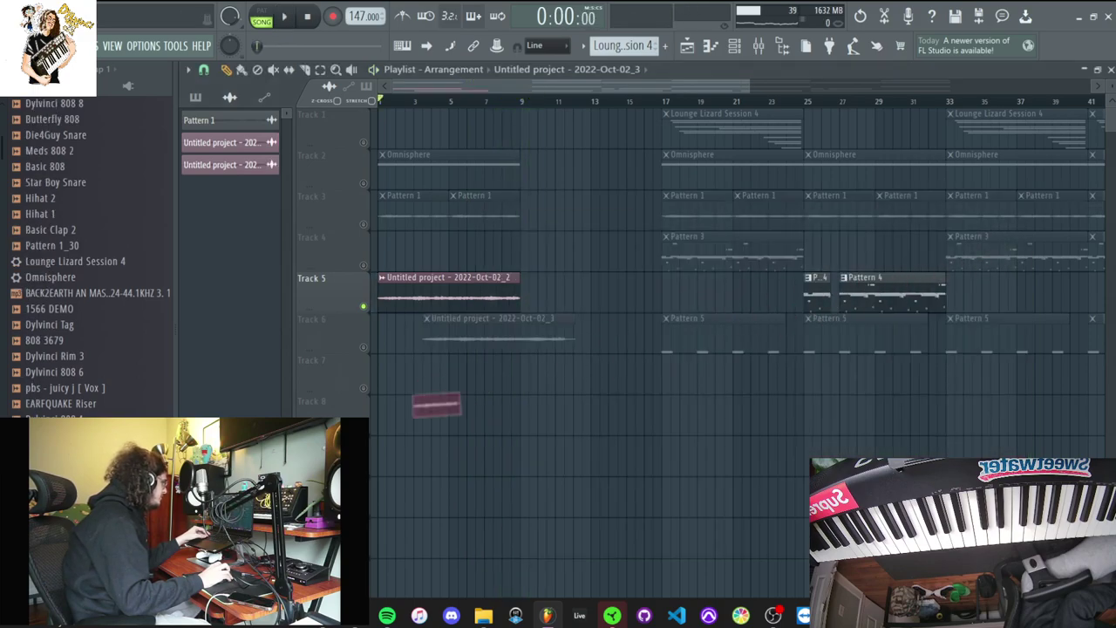
right_click(358, 345)
click(353, 335)
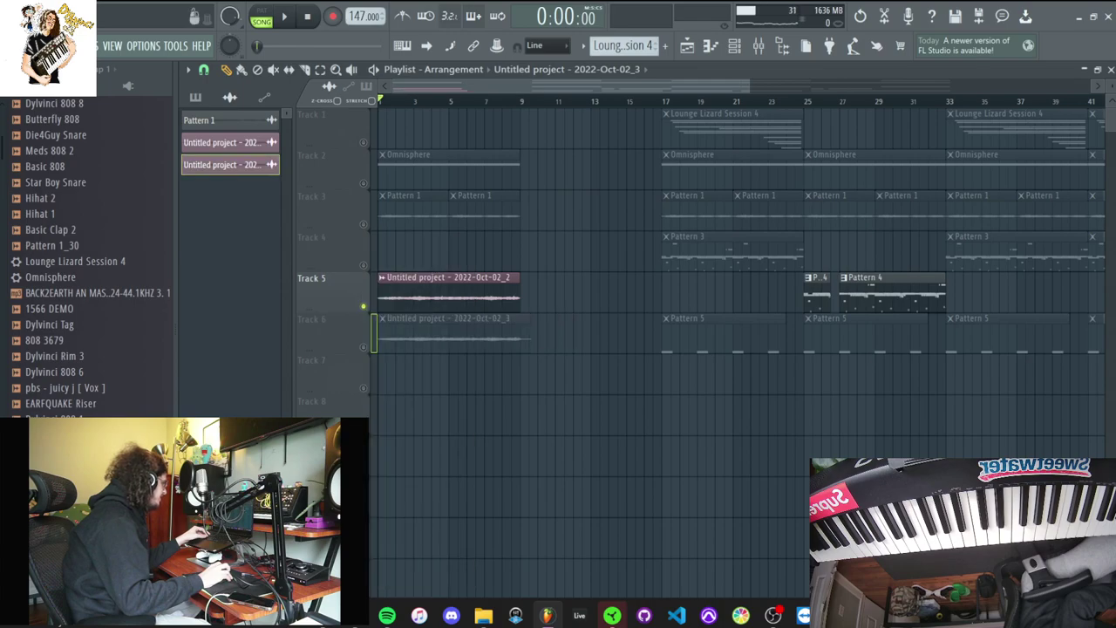
right_click(364, 347)
right_click(363, 347)
right_click(403, 296)
Reverse the new recording, set its time stretching mode to Stretch and shorten it to four bars
key(F6)
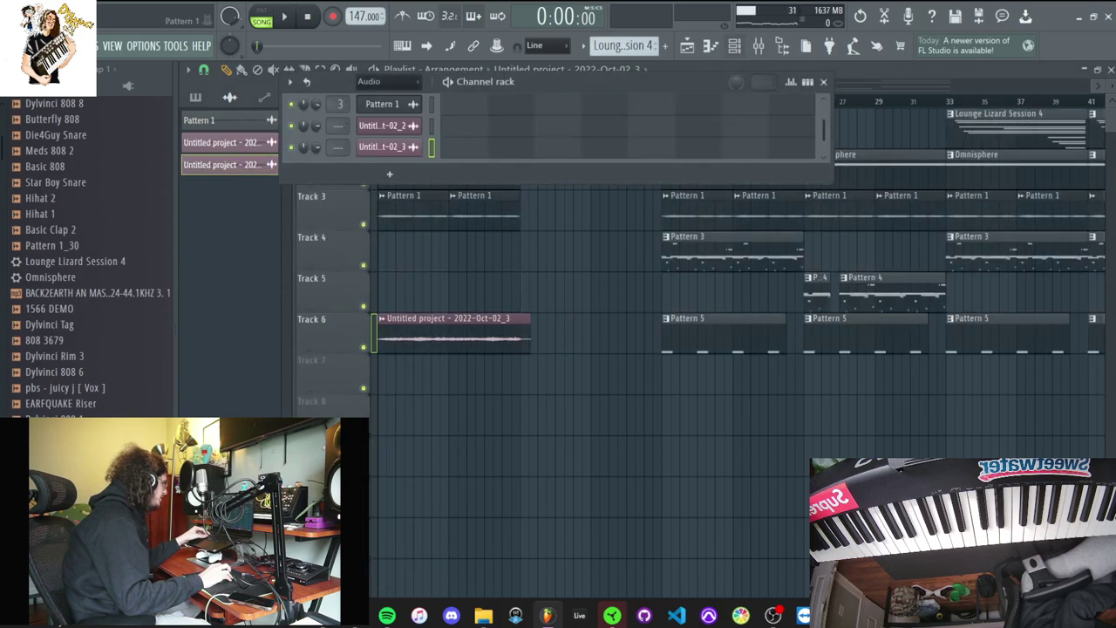
click(388, 147)
drag(454, 218, 794, 187)
click(983, 259)
click(968, 299)
drag(876, 266, 877, 296)
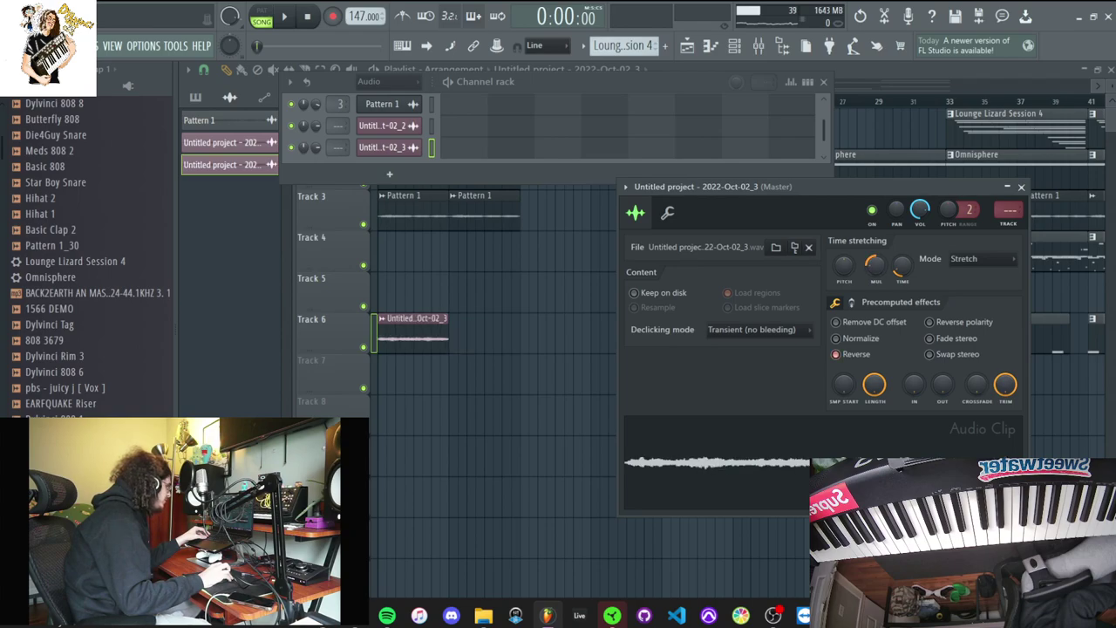
Move the reversed recording down to Track 7 at bar 1 and solo that track
key(space)
click(414, 336)
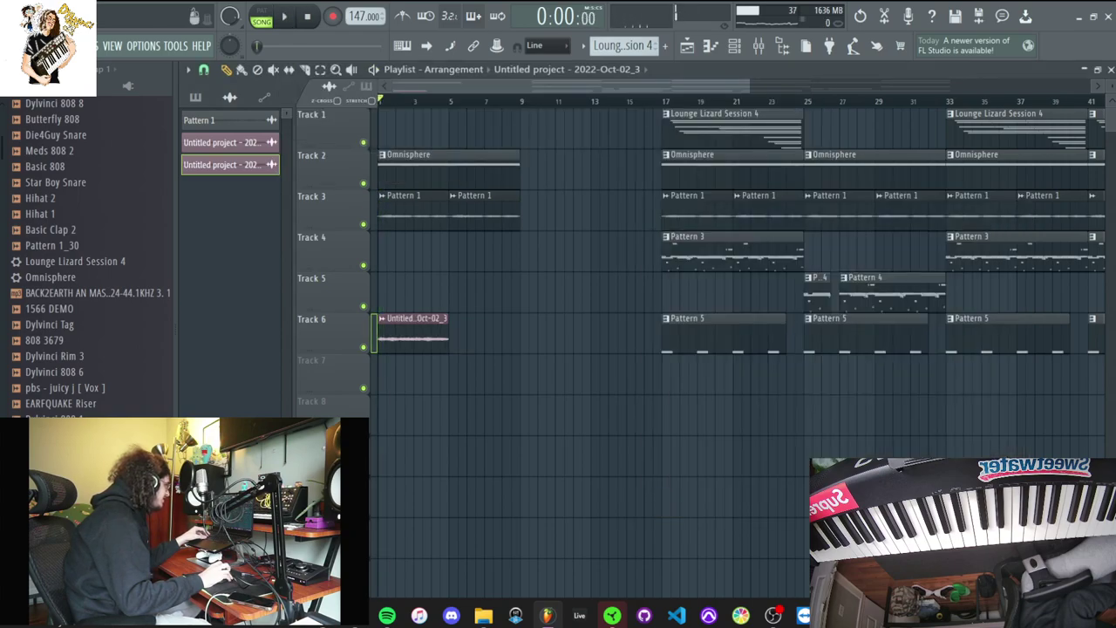
drag(414, 338, 413, 377)
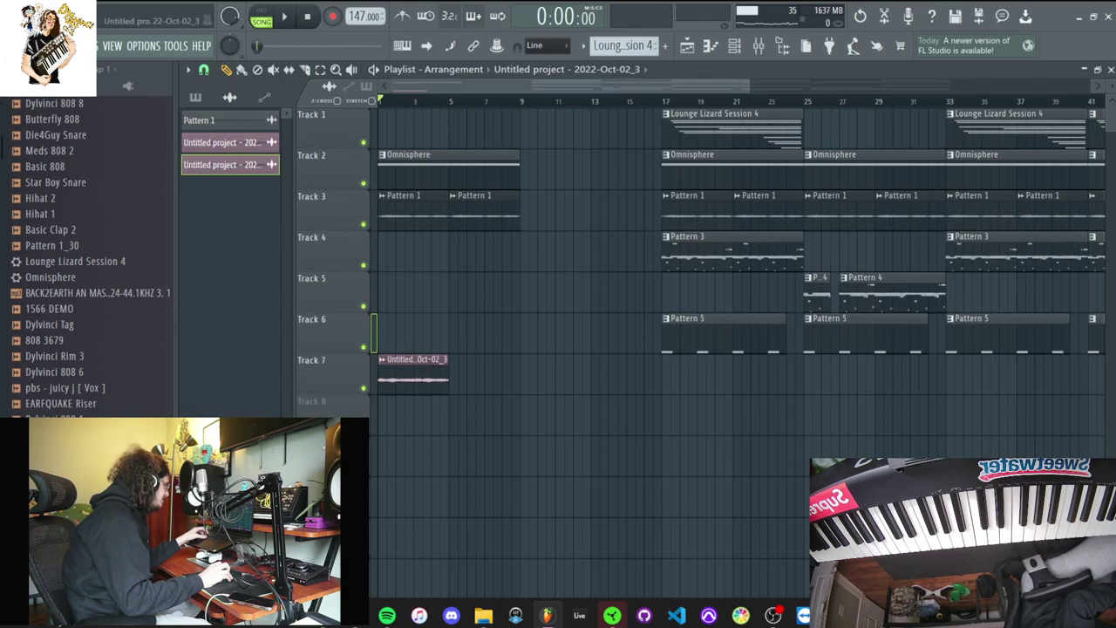
right_click(364, 389)
Select all drum pattern clips on Tracks 4 to 6 and unmute those three tracks
scroll(524, 297, down, 3)
drag(494, 335, 918, 252)
click(364, 266)
click(364, 306)
click(364, 348)
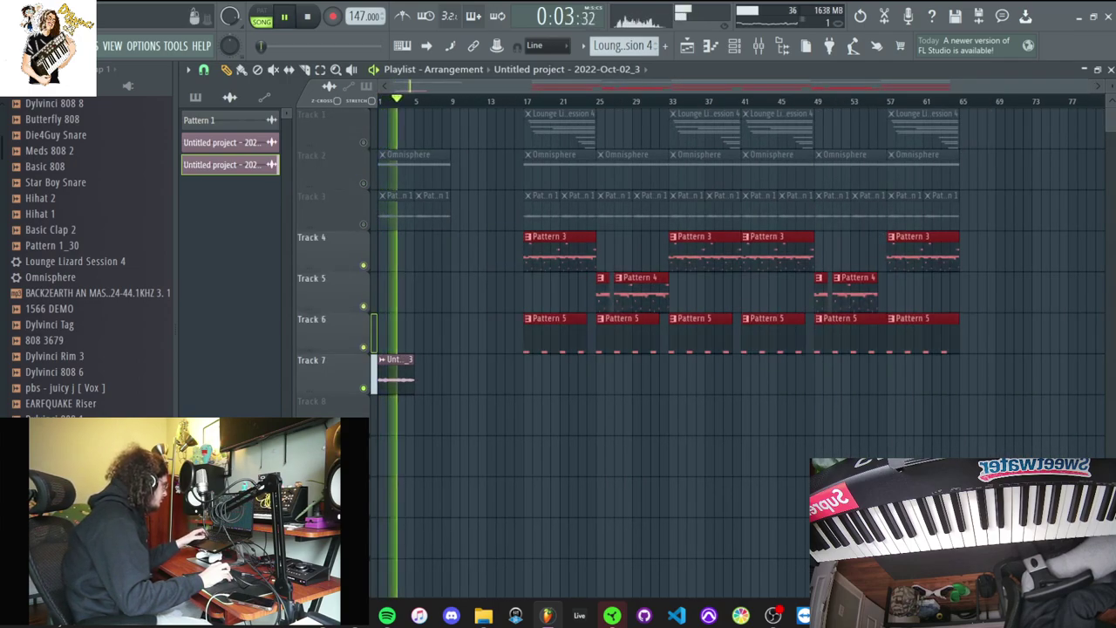
Repeat the reversed recording on Track 7 through bar 16 and move all the drum pattern clips to start at bar 9
ctrl+click(394, 375)
key(ctrl+b)
key(ctrl+b)
key(ctrl+b)
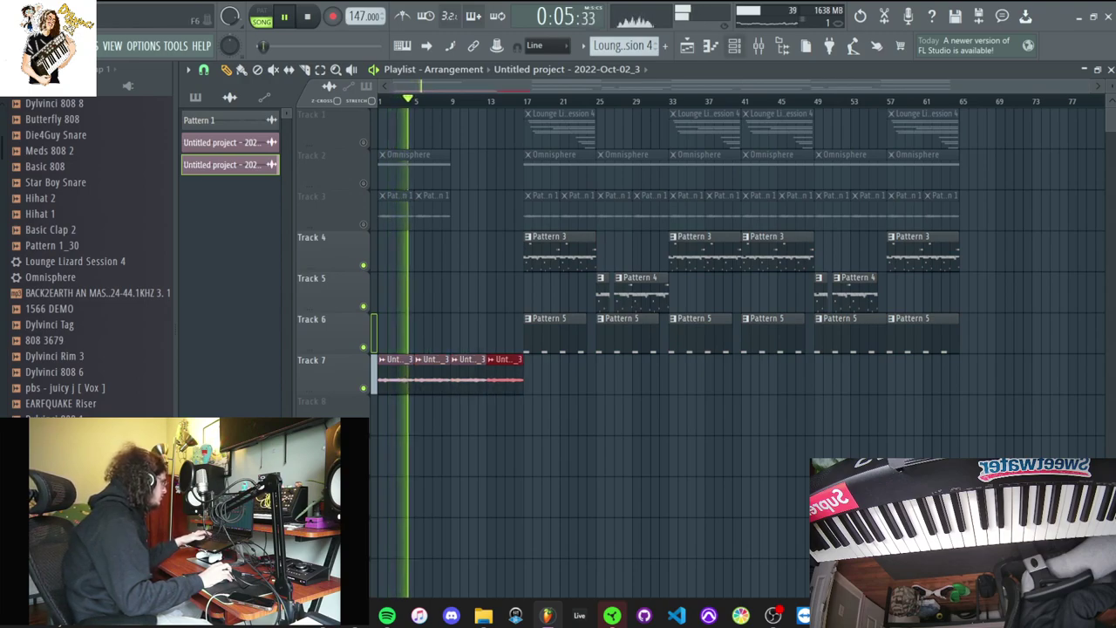
drag(936, 339, 488, 253)
key(ctrl+d)
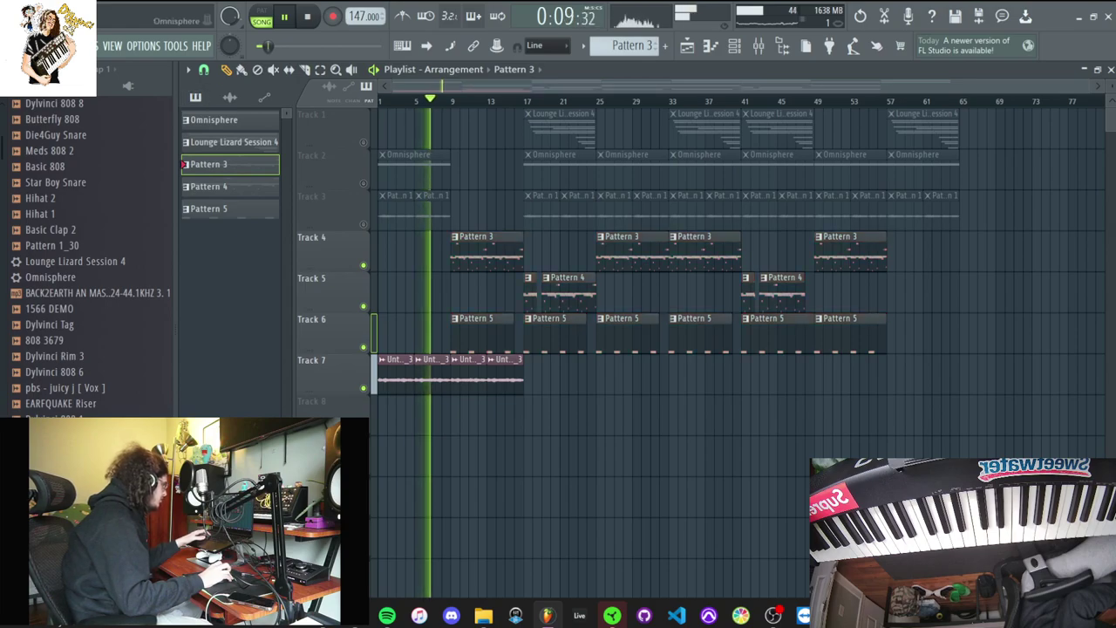
Show all channels in the channel rack and open the reversed recording's audio clip settings
key(F6)
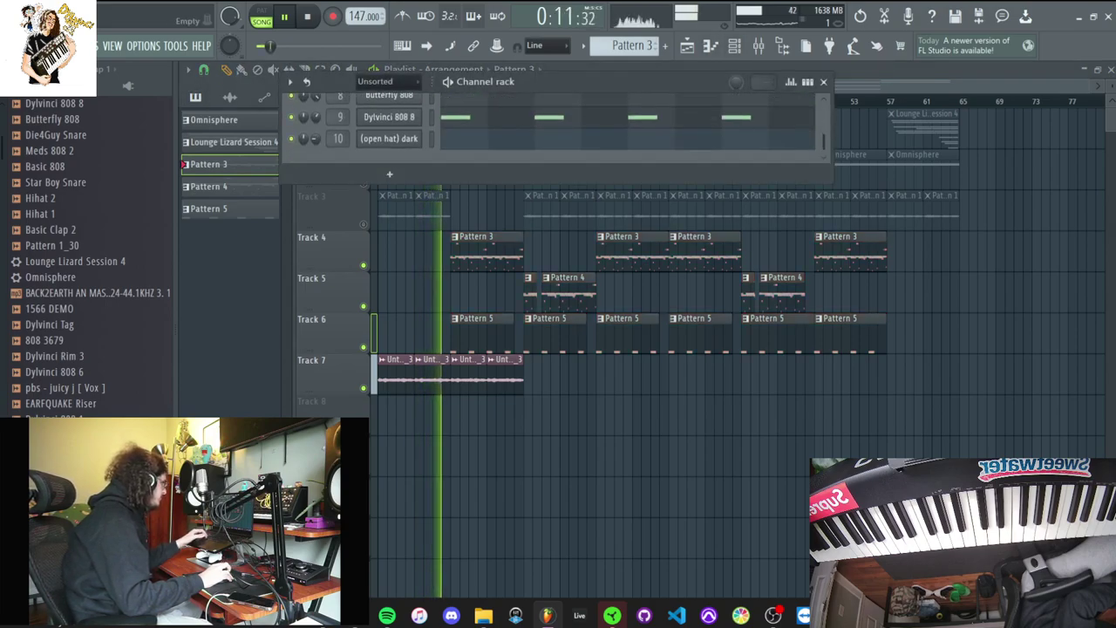
click(387, 82)
click(375, 97)
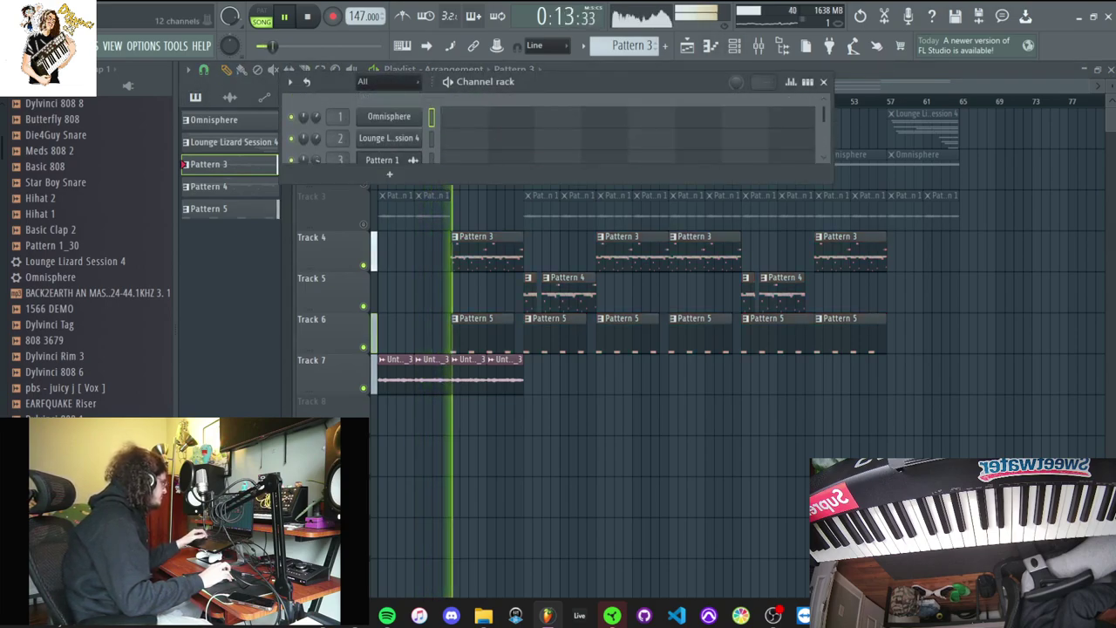
scroll(389, 129, down, 8)
click(389, 139)
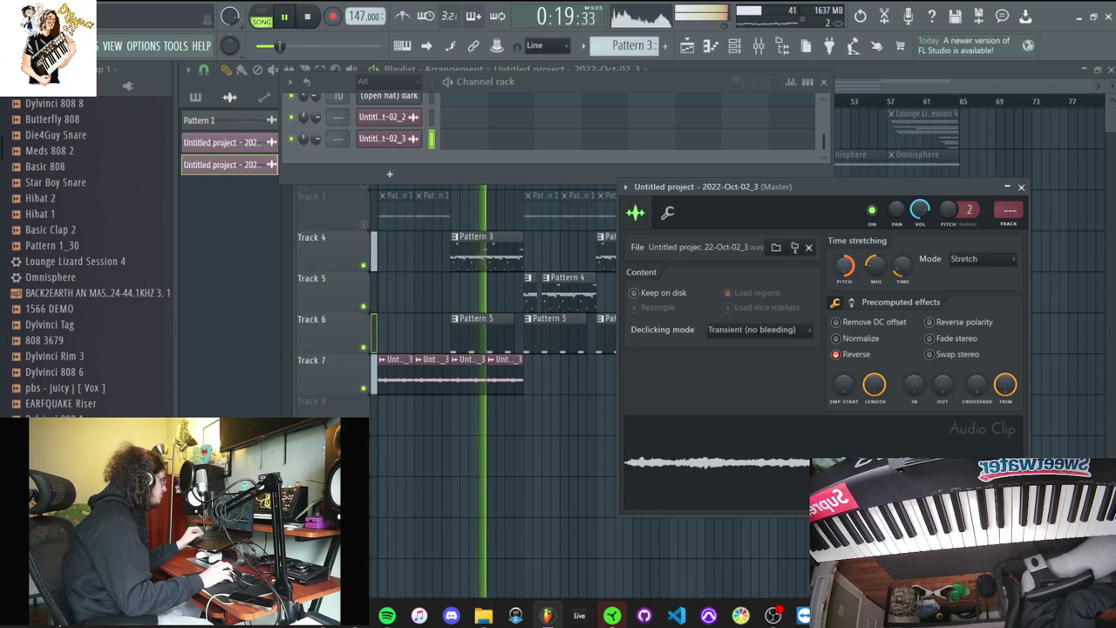
Duplicate the last two reversed recording clips on Track 7 to cover bars 17 to 24
drag(534, 377, 468, 375)
key(ctrl+b)
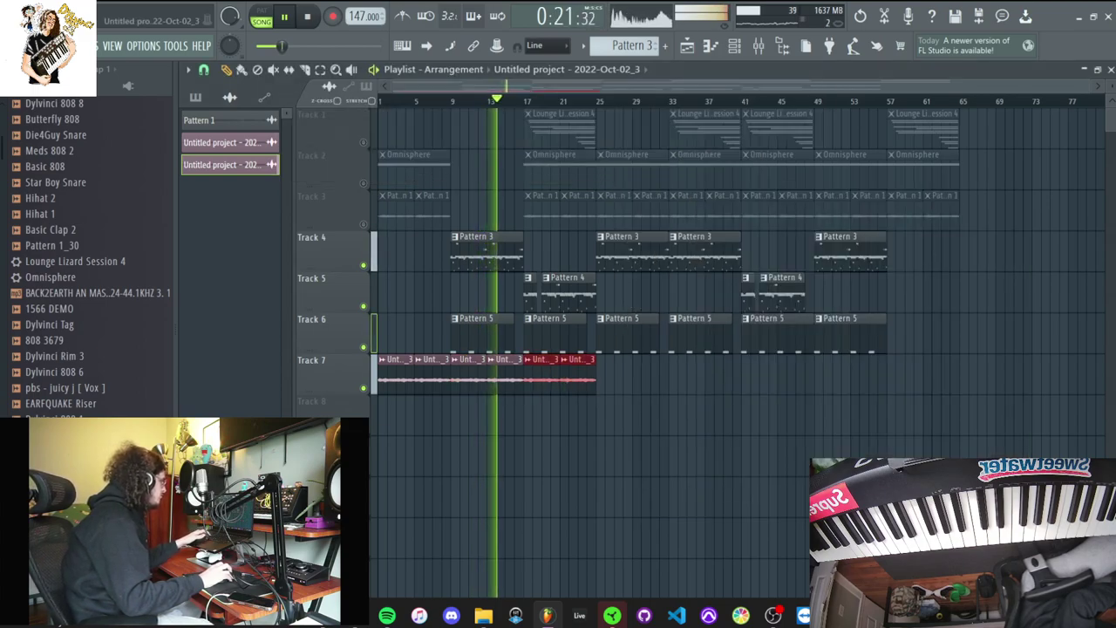
Open the mixer and the reversed recording's channel settings and bring up the options of its time stretching pitch
click(759, 46)
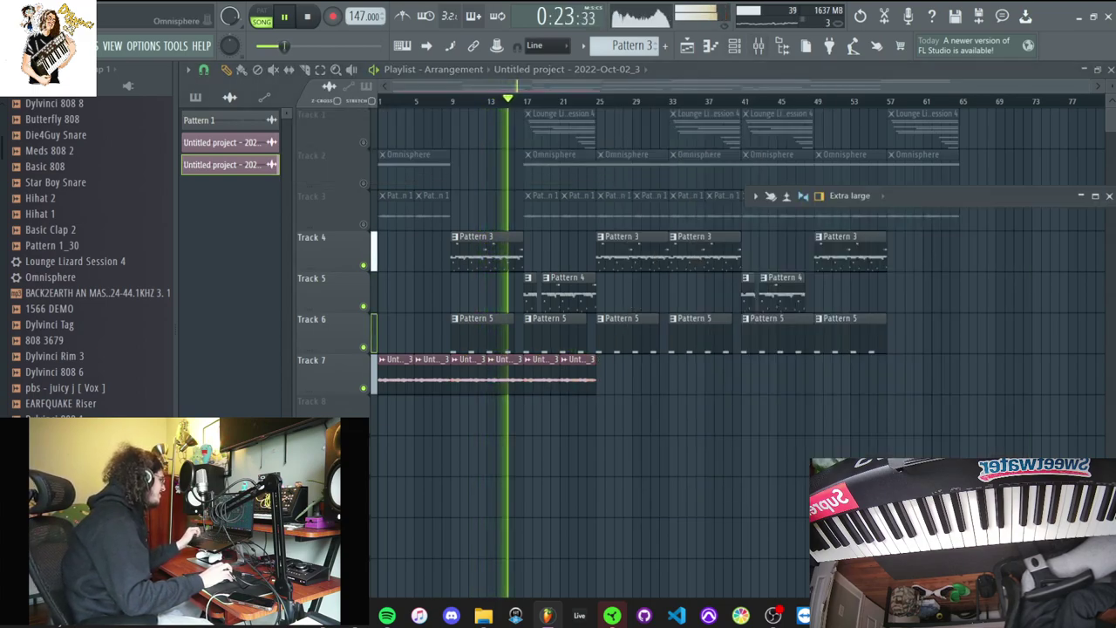
key(F6)
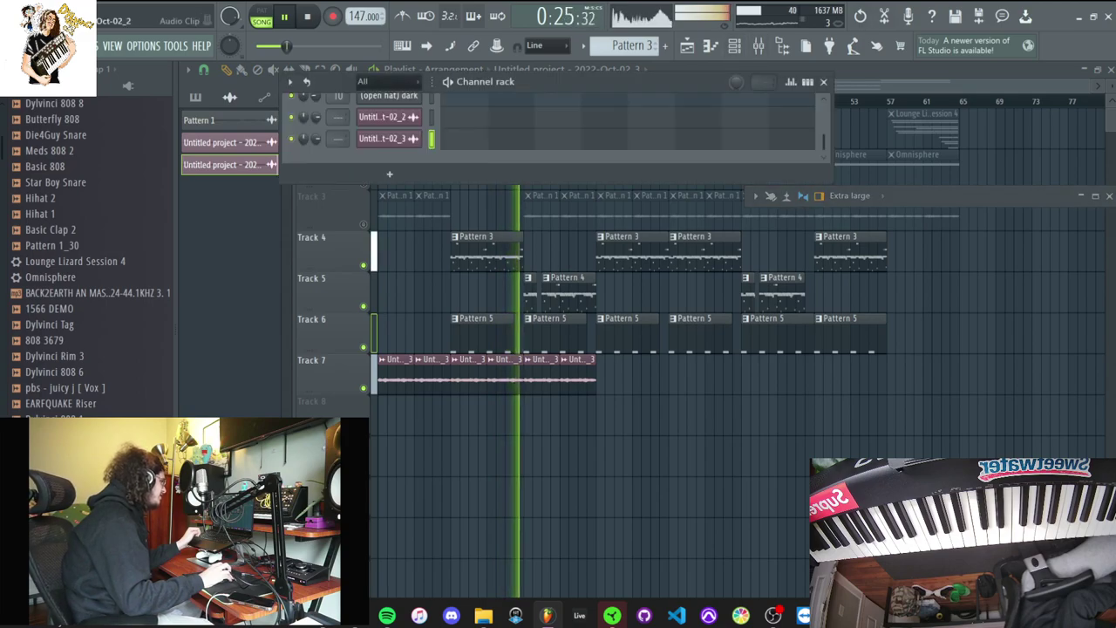
click(389, 139)
right_click(845, 264)
click(867, 267)
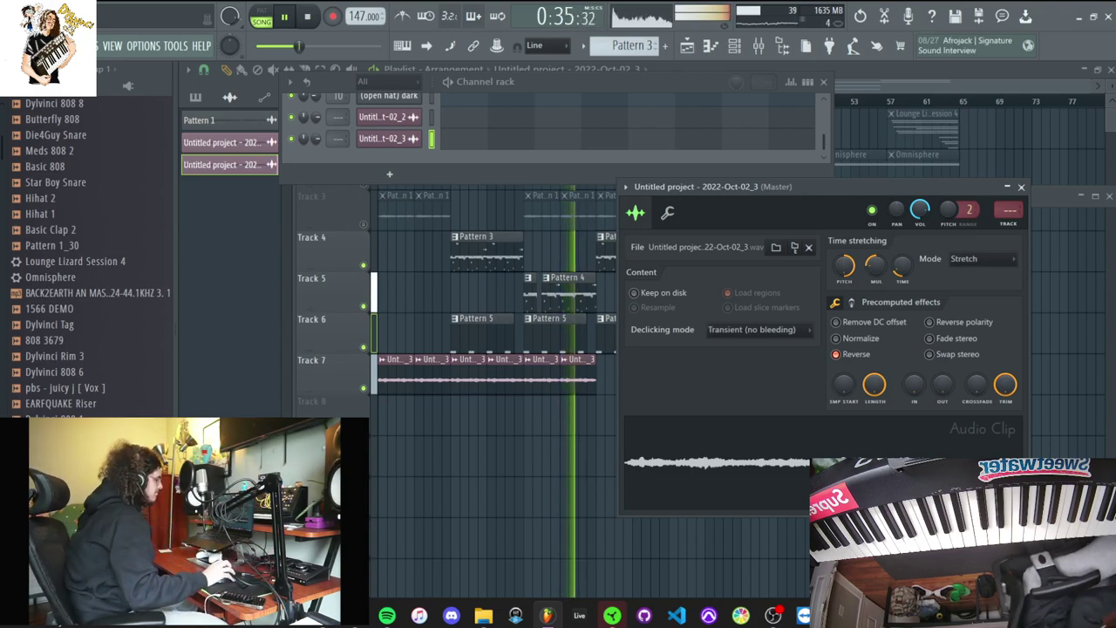
Unmute the Omnisphere and Pattern 1 audio tracks, Tracks 2 and 3
drag(589, 376, 565, 377)
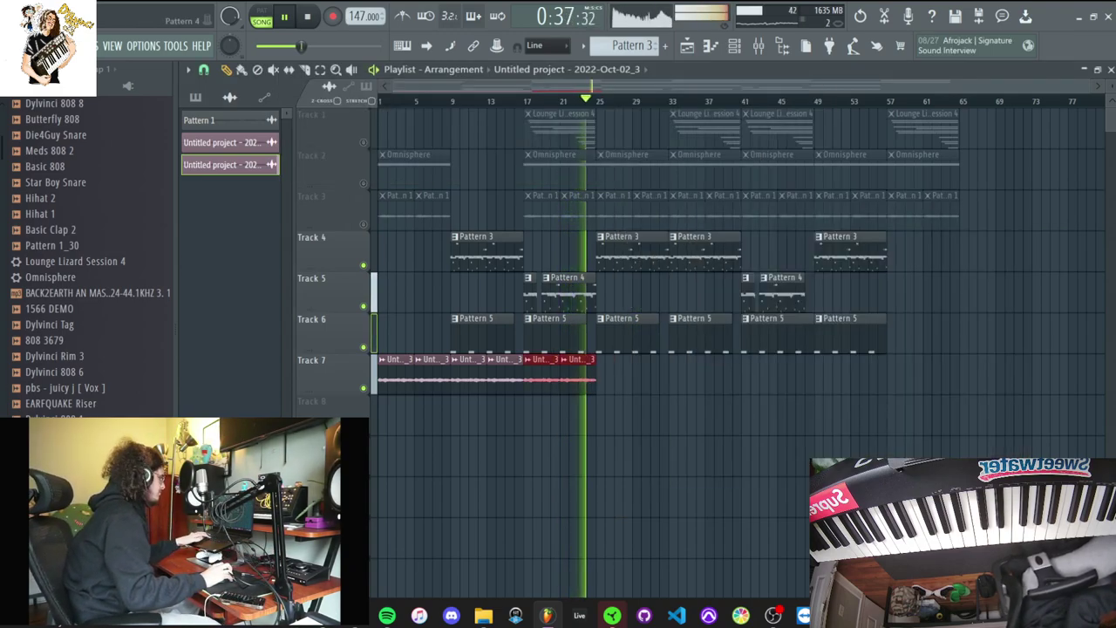
click(364, 184)
click(363, 224)
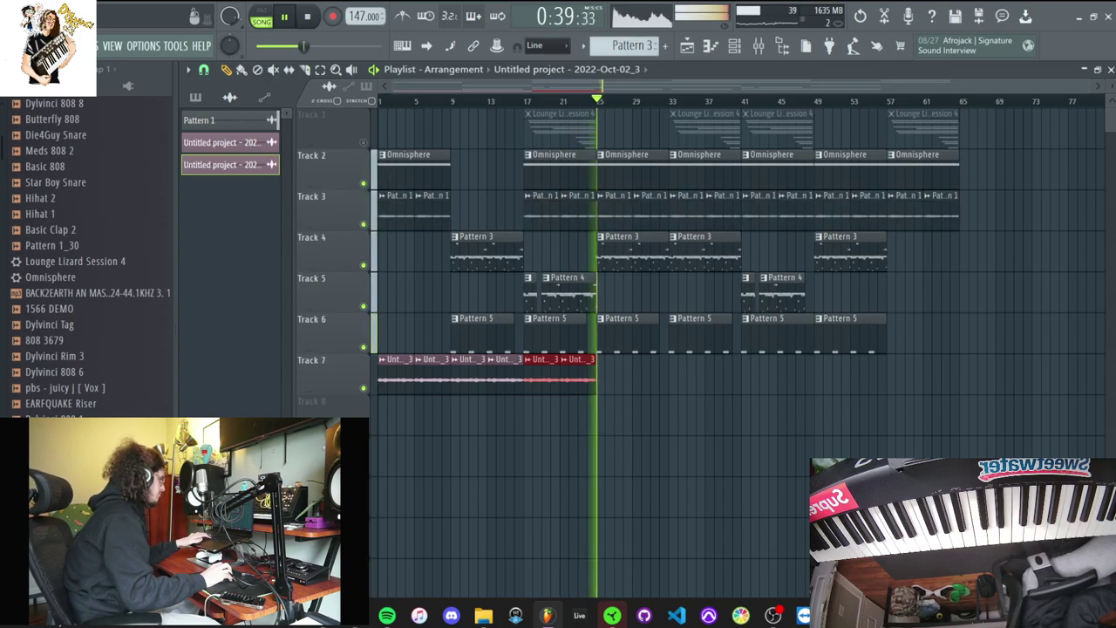
Delete the Lounge Lizard, Omnisphere and Pattern 1 clips at bars 17 to 24 and the reversed clips at bars 1 to 8
right_click(545, 210)
right_click(554, 169)
right_click(559, 129)
right_click(578, 210)
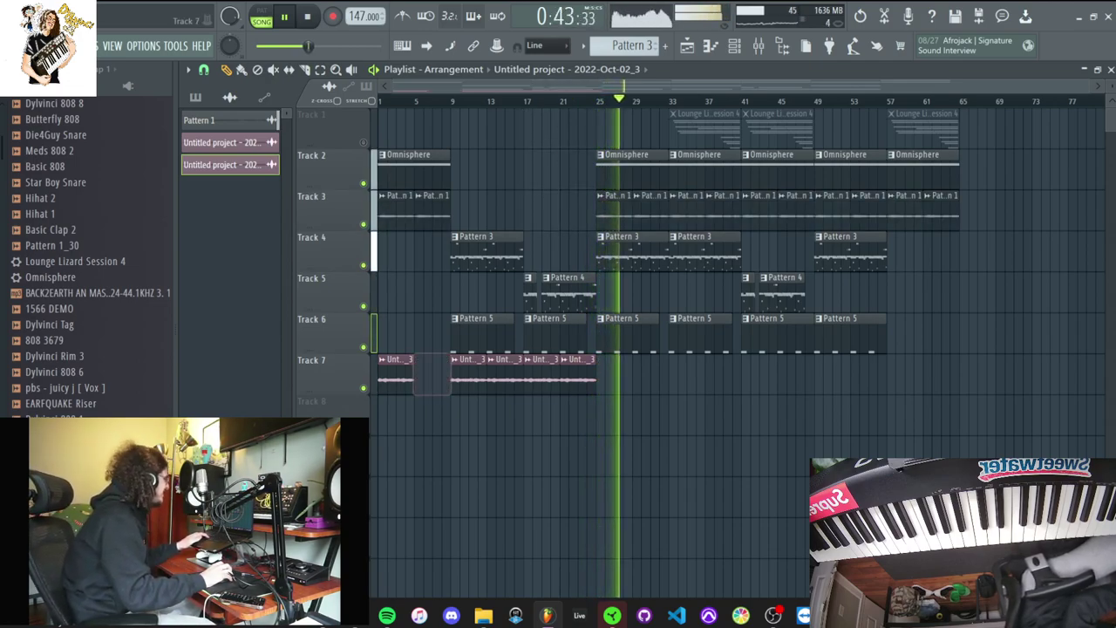
right_click(399, 375)
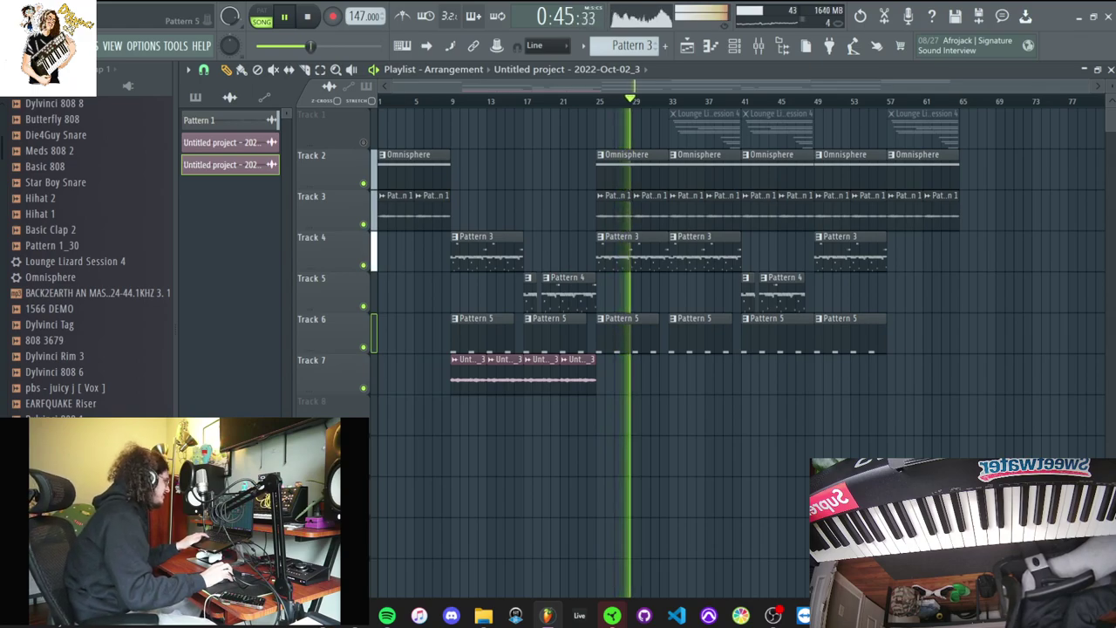
Delete the group of clips after bar 41 on all tracks
ctrl+right_click(515, 416)
drag(863, 425, 1103, 135)
key(Delete)
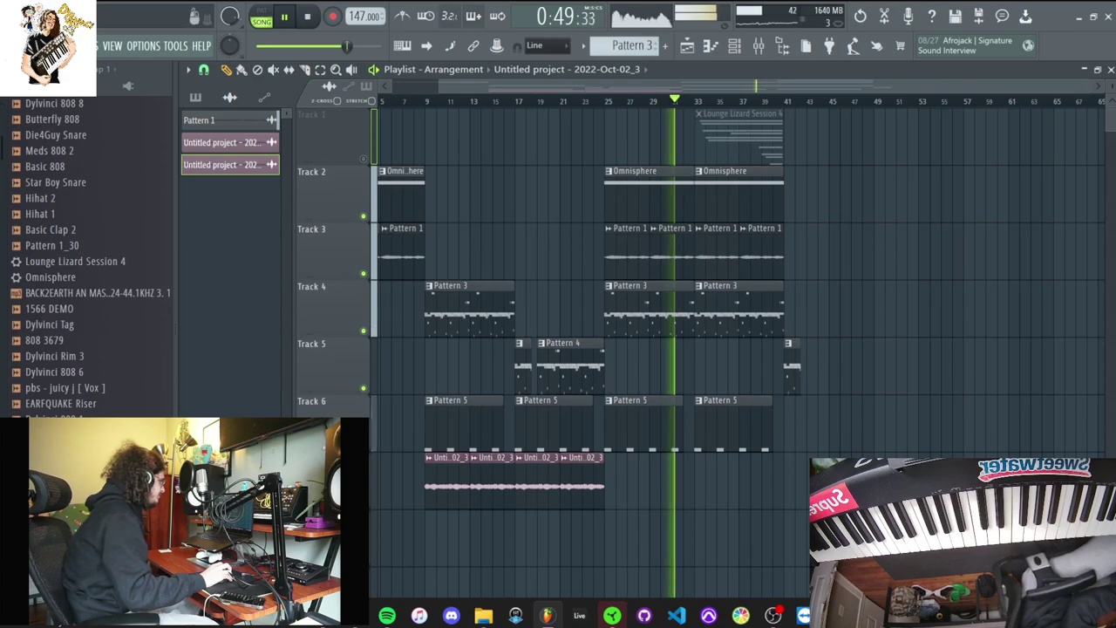
Unmute Track 1 and place a Lounge Lizard Session 4 clip there at bar 1
click(364, 159)
drag(558, 87, 501, 86)
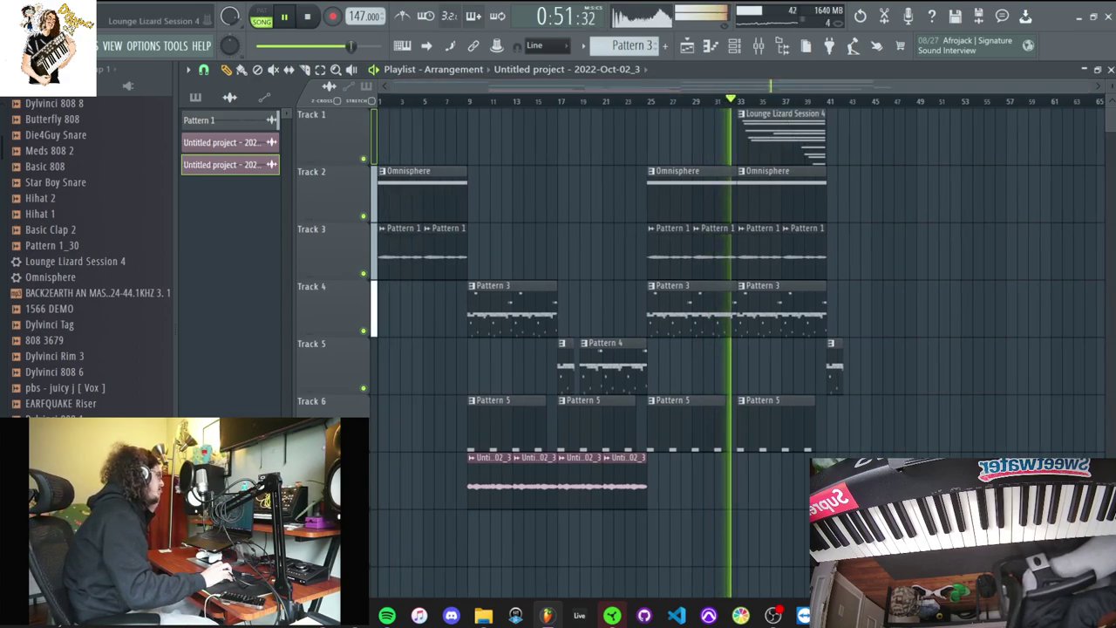
click(772, 135)
drag(419, 135, 383, 135)
Delete the leftover Pattern 4 fragment at bar 41 and duplicate the arrangement of bars 9 to 40 from bar 41 on
right_click(833, 358)
drag(830, 493, 497, 131)
key(ctrl+b)
key(ctrl+d)
Shorten the Pattern 3 clip at bar 33 to end at bar 39 and place the EARFQUAKE Riser on Track 8 there
drag(658, 414, 671, 309)
drag(673, 367, 653, 310)
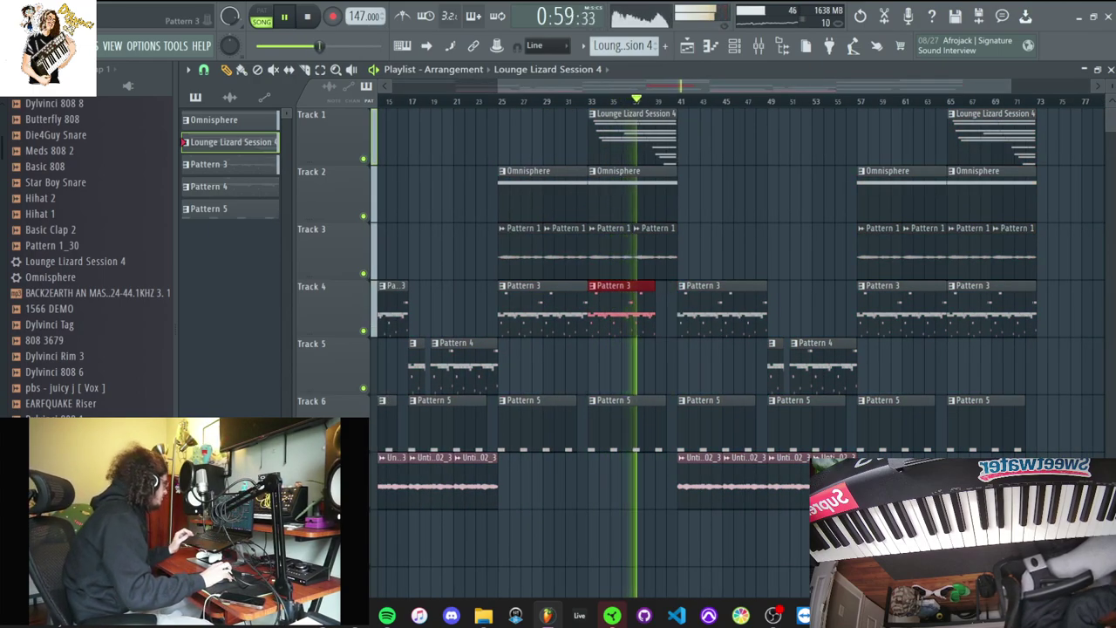
drag(60, 403, 661, 543)
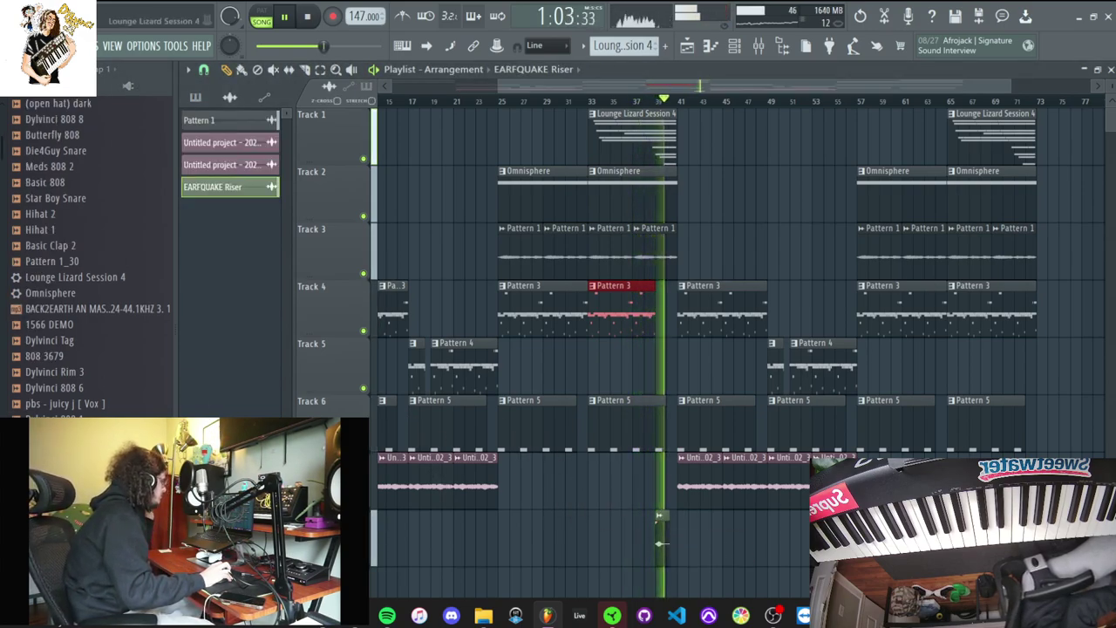
Place the (kick) 1 punch sample on Track 9 at bars 49 and 51
key(F6)
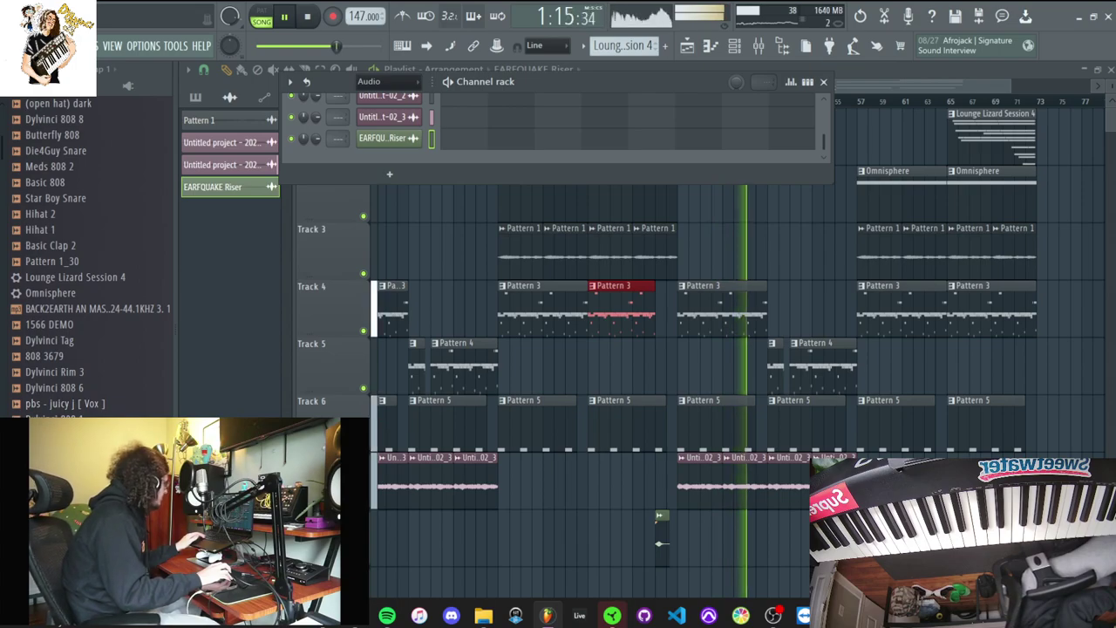
scroll(776, 513, down, 3)
drag(755, 534, 775, 512)
scroll(785, 513, up, 2)
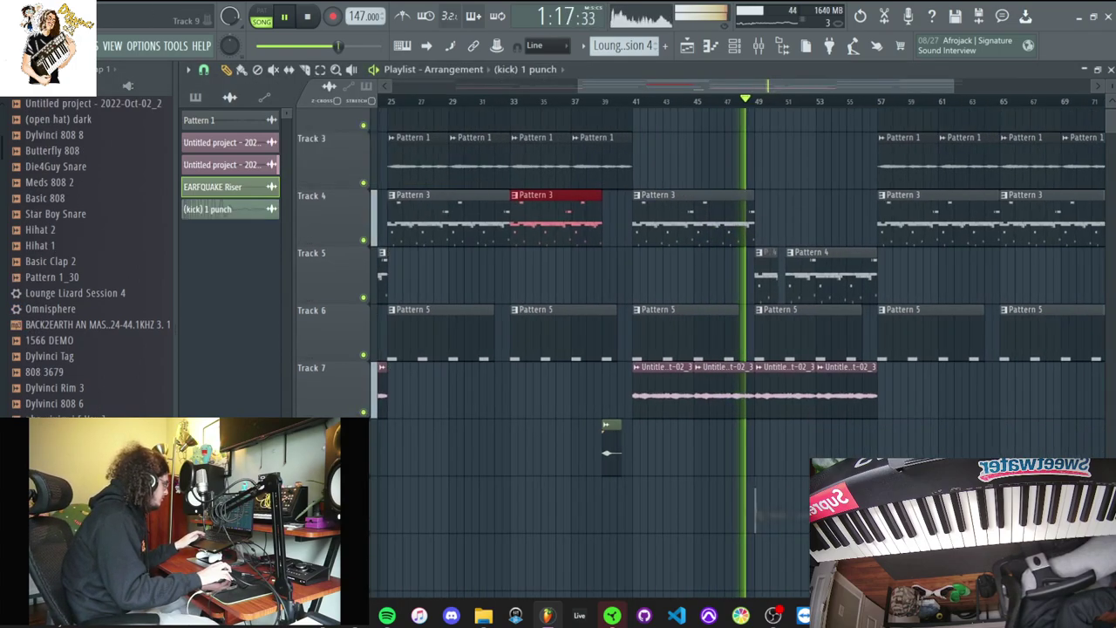
scroll(717, 506, up, 2)
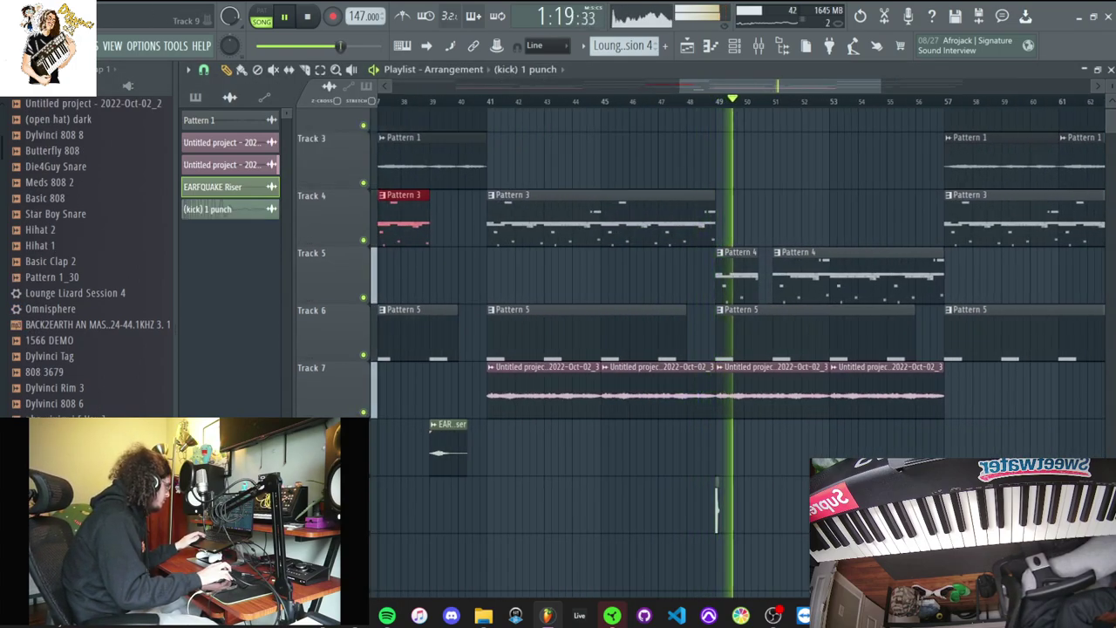
click(774, 506)
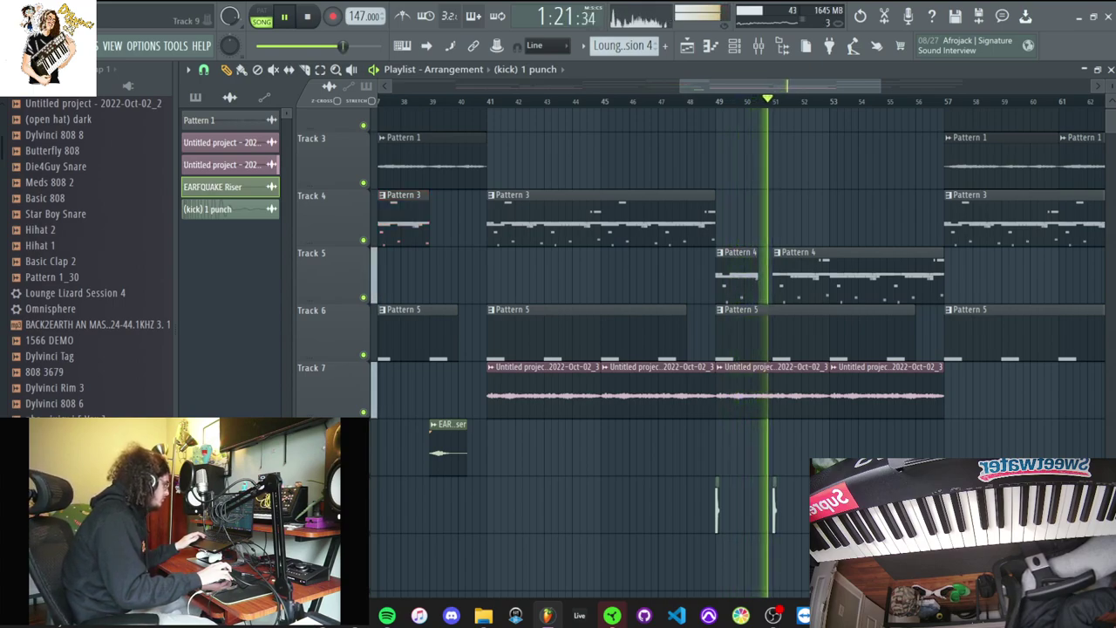
Add more punch kicks on Track 9 and move the whole group to bars 41 to 47
drag(670, 506, 851, 508)
scroll(851, 506, up, 2)
click(811, 506)
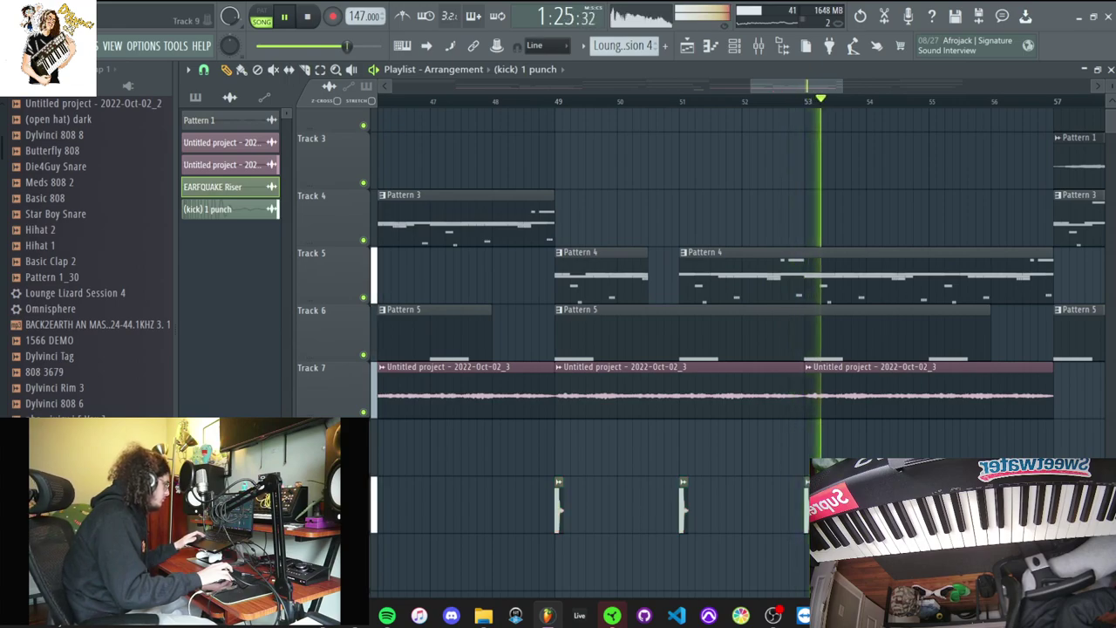
scroll(947, 506, down, 5)
drag(960, 506, 617, 506)
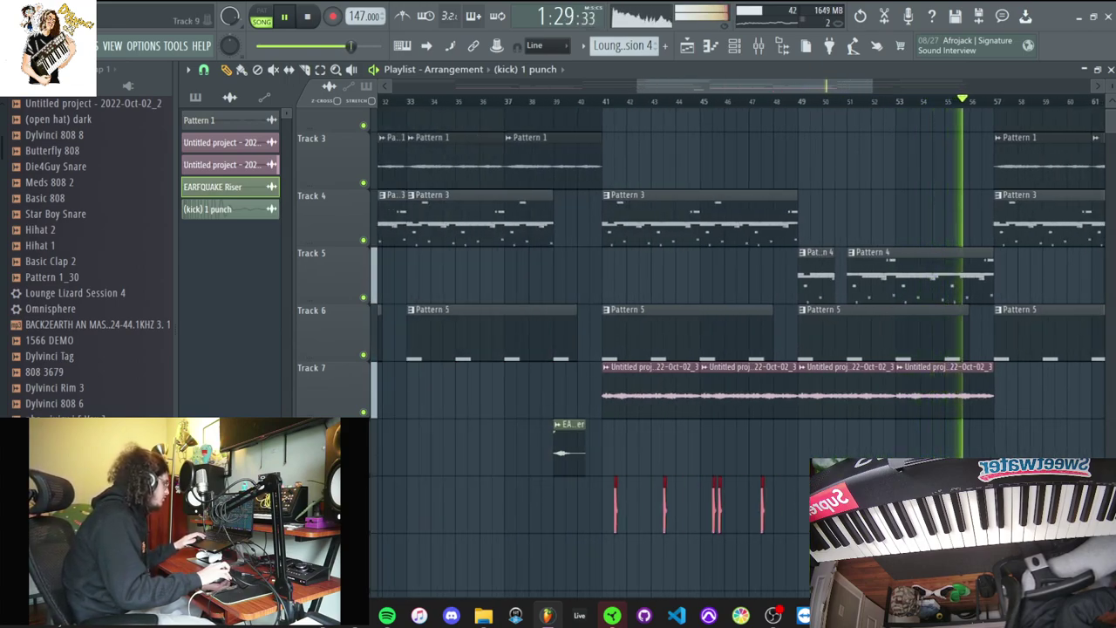
click(665, 506)
Play back the riser transition into bar 41 with the punch kick
key(space)
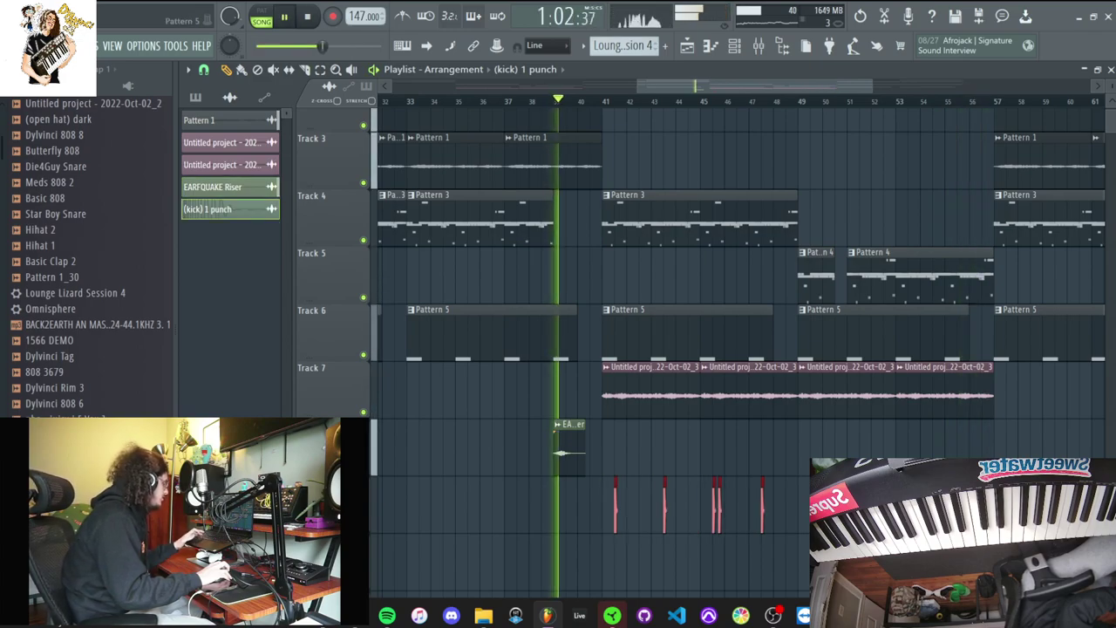
scroll(639, 506, down, 1)
scroll(624, 506, up, 5)
key(space)
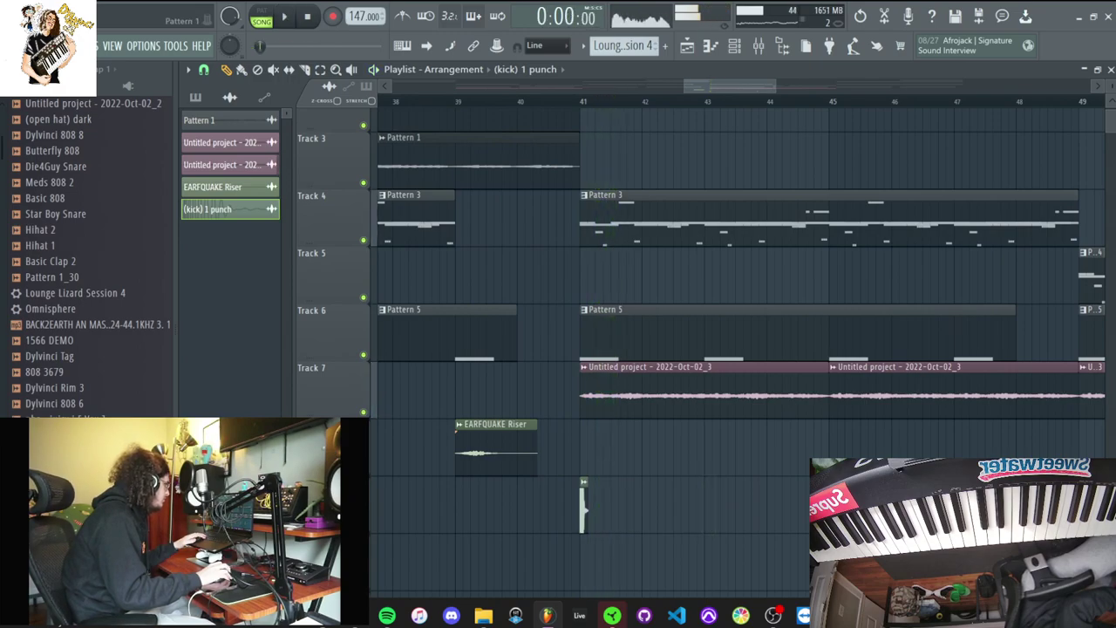
key(F6)
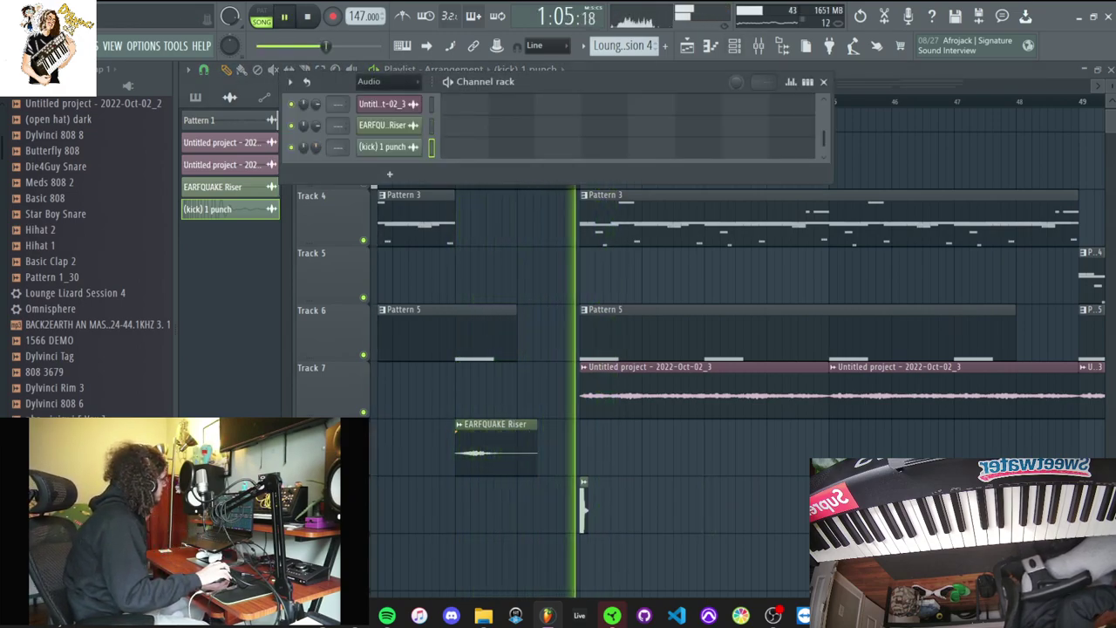
key(F6)
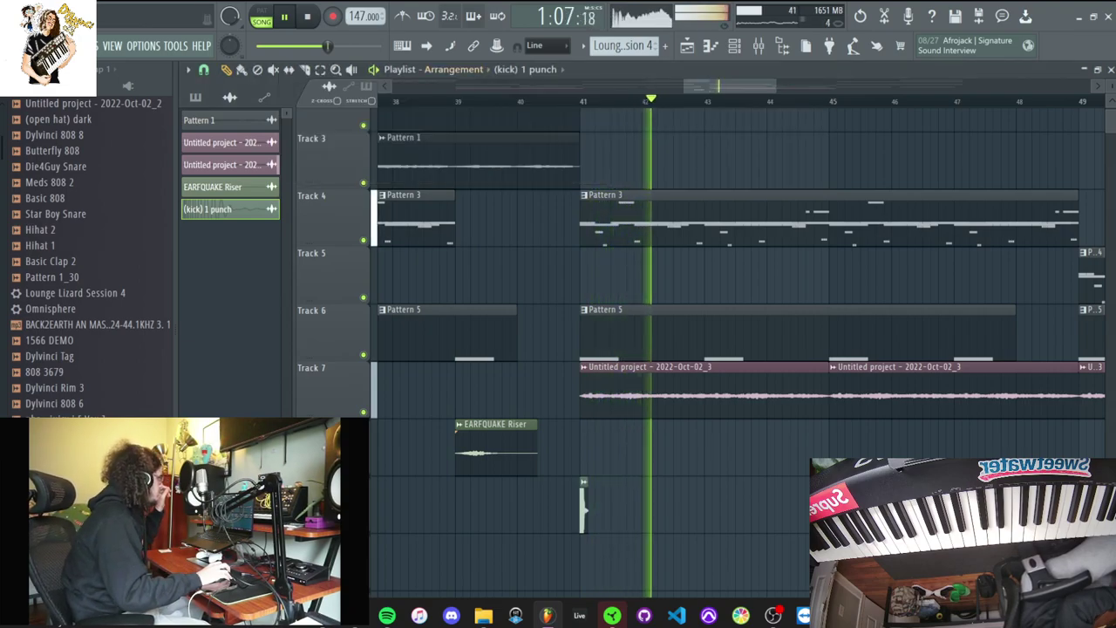
Delete the (kick) 1 punch channel together with its clips
key(F6)
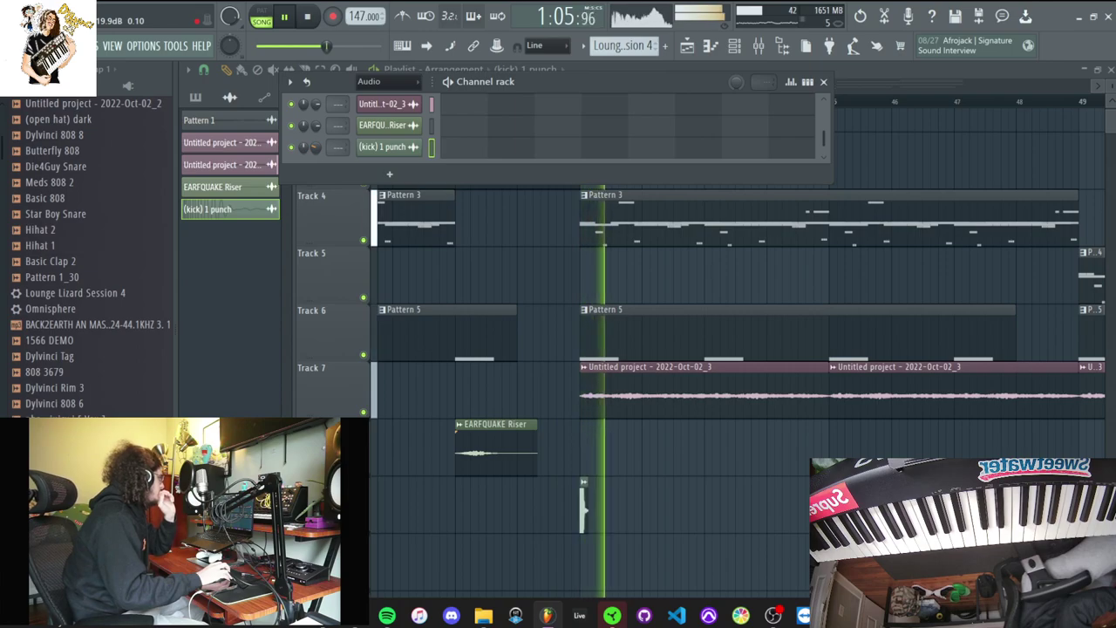
right_click(385, 148)
click(448, 290)
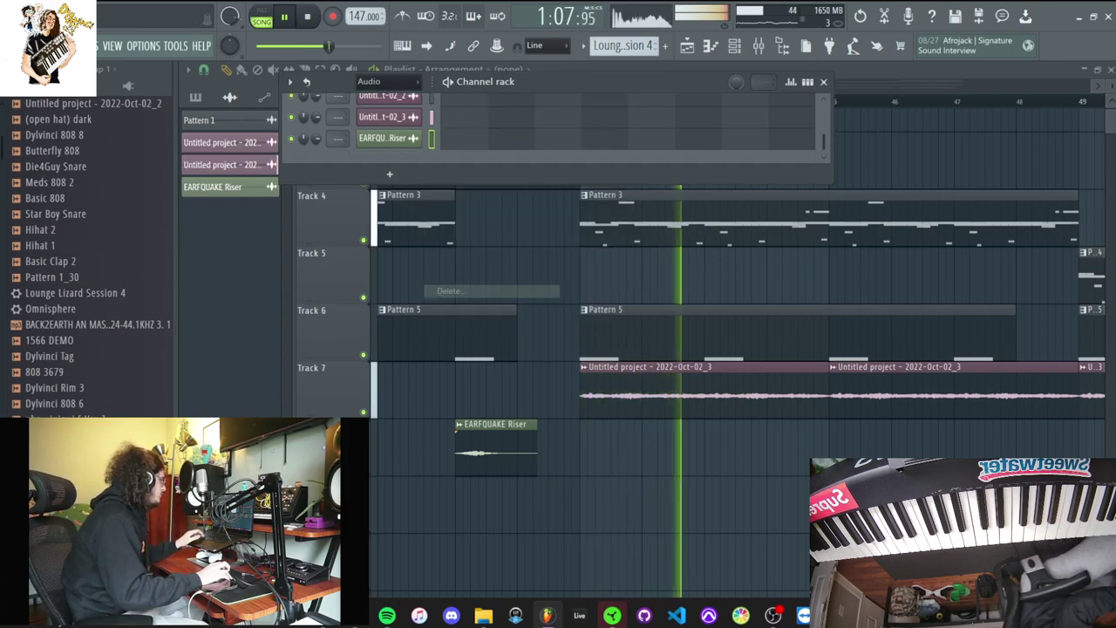
scroll(733, 384, down, 1)
scroll(521, 262, down, 1)
key(F6)
Play from bar 9 with Track 7 soloed and set a loop selection over bars 9 to 16
scroll(521, 236, down, 3)
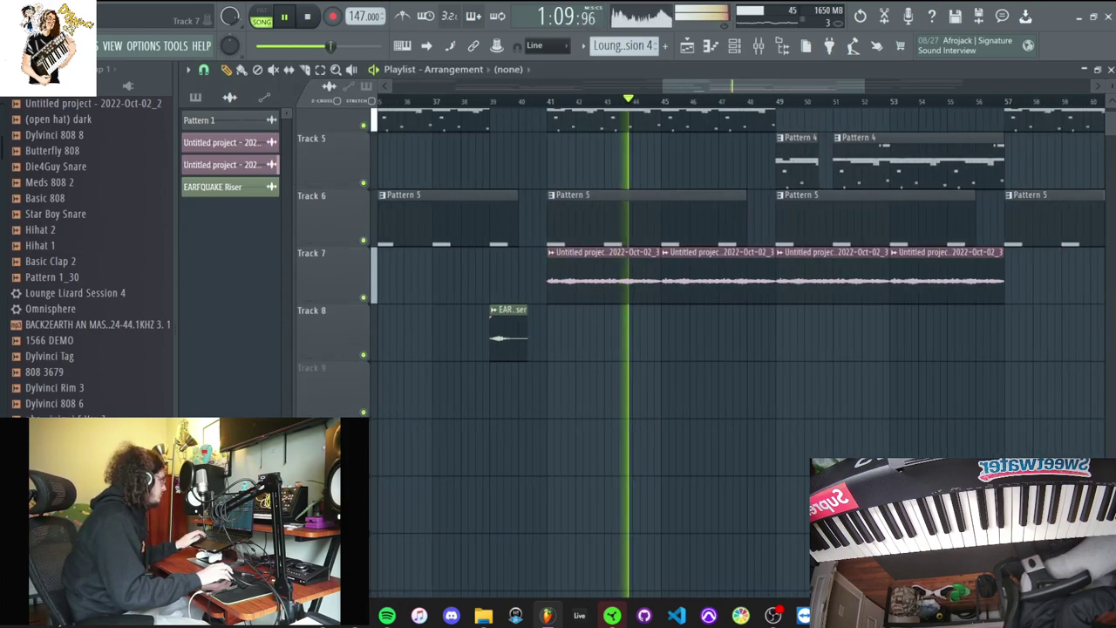
scroll(520, 166, left, 5)
scroll(558, 166, down, 5)
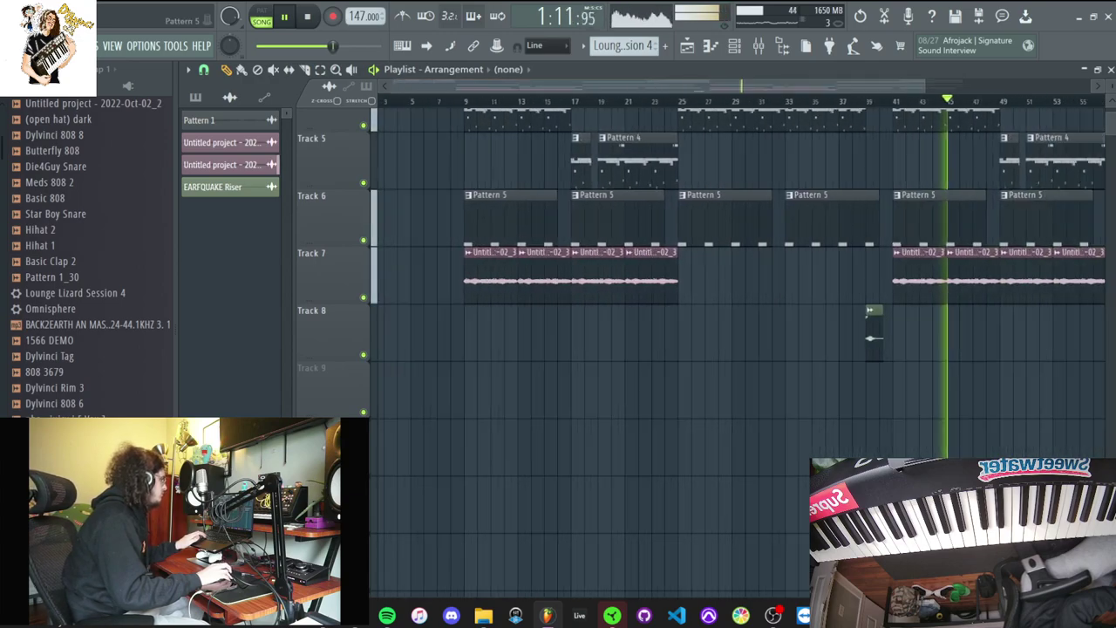
scroll(558, 166, down, 1)
scroll(732, 296, up, 4)
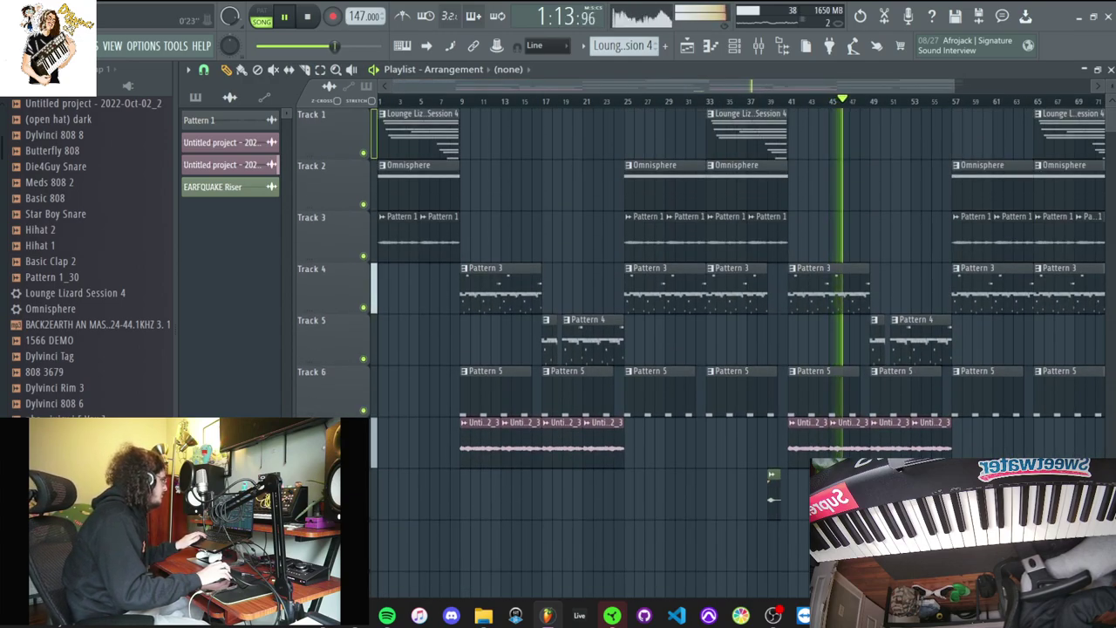
key(space)
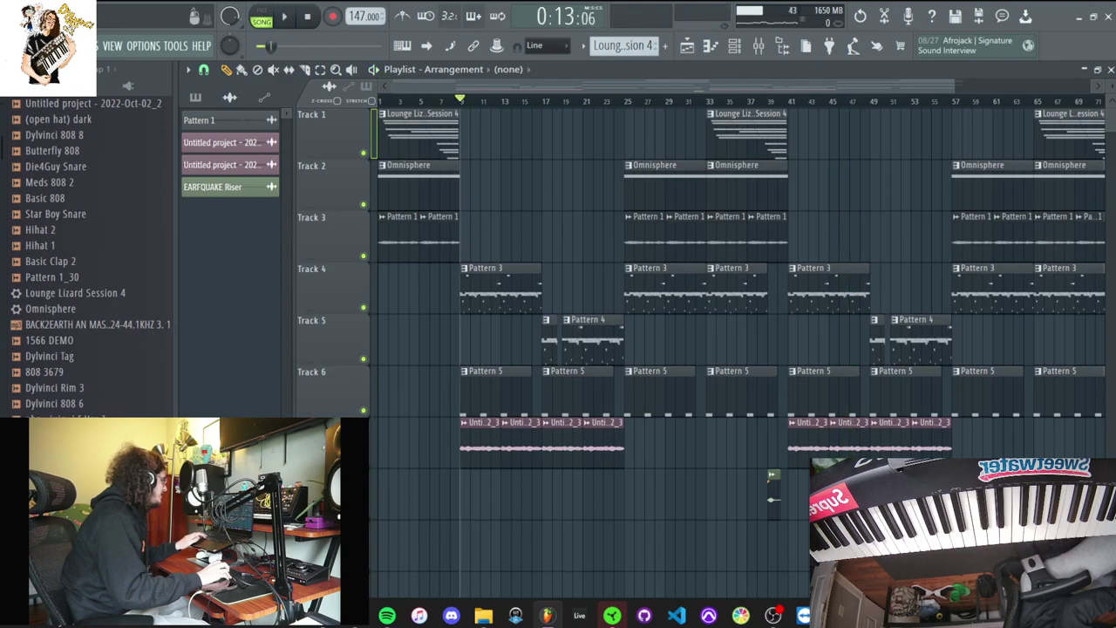
key(space)
drag(451, 102, 520, 102)
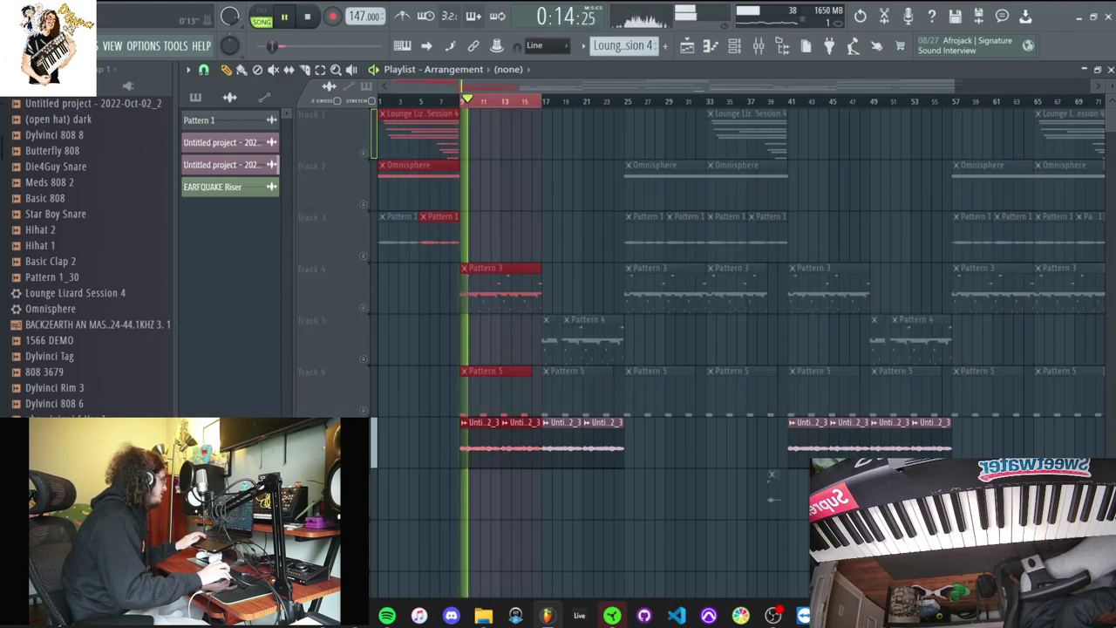
Open the settings of the reversed Untitled project - 2022-Oct-02_3 clip and unmute Tracks 4 and 6 in the loop
key(F6)
click(389, 117)
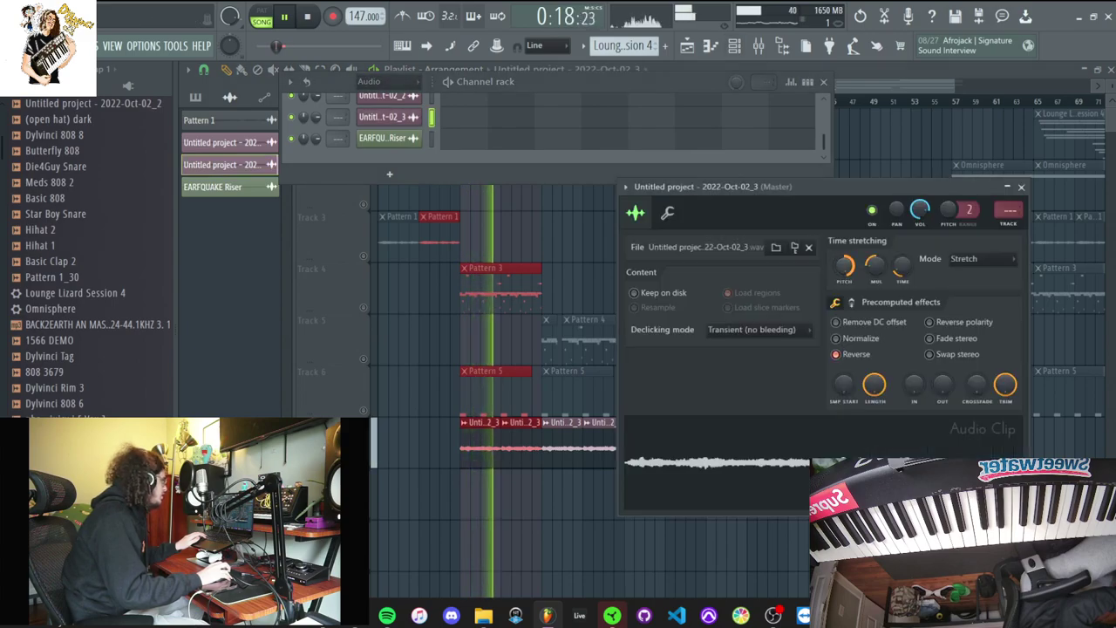
click(364, 307)
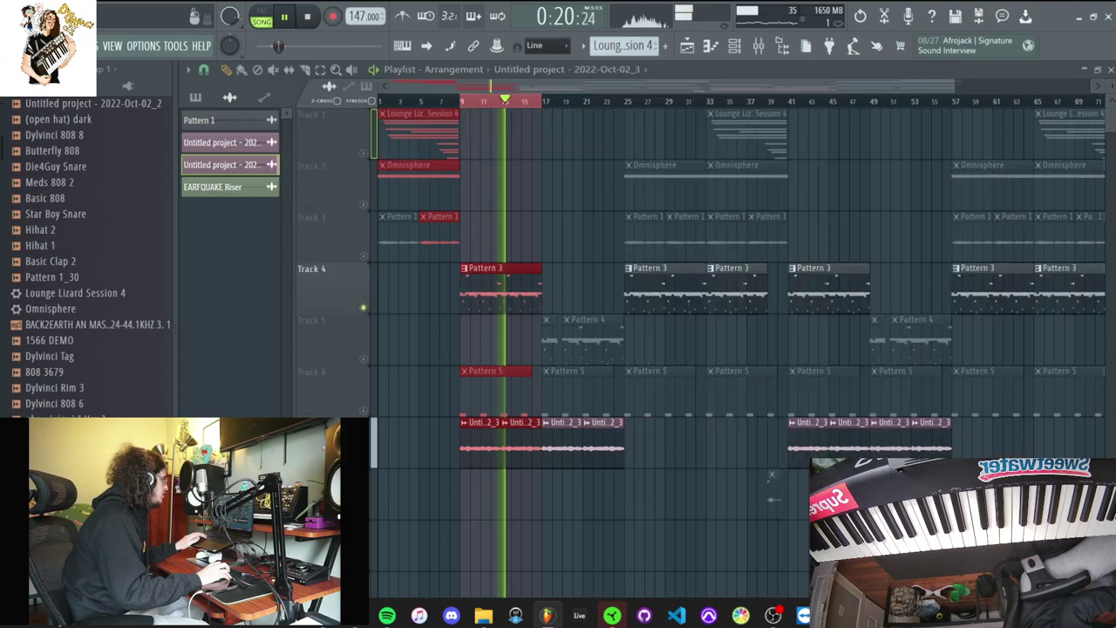
click(364, 410)
Transpose the Dylvinci 808 8 notes in Pattern 3 down one semitone to A#4
key(space)
key(F6)
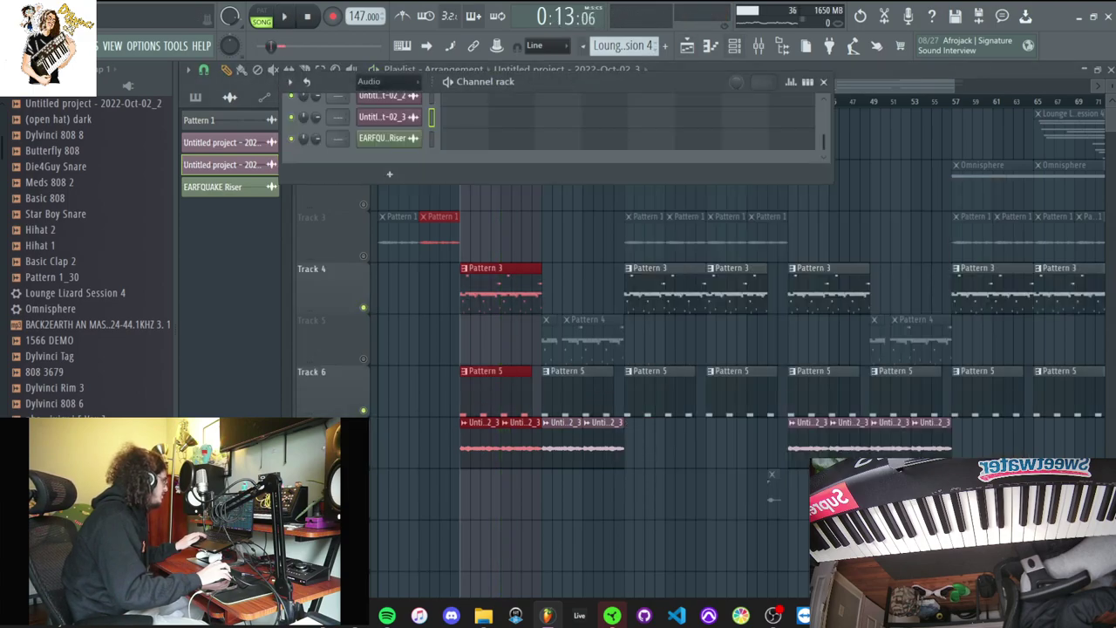
scroll(624, 46, up, 1)
scroll(625, 45, down, 2)
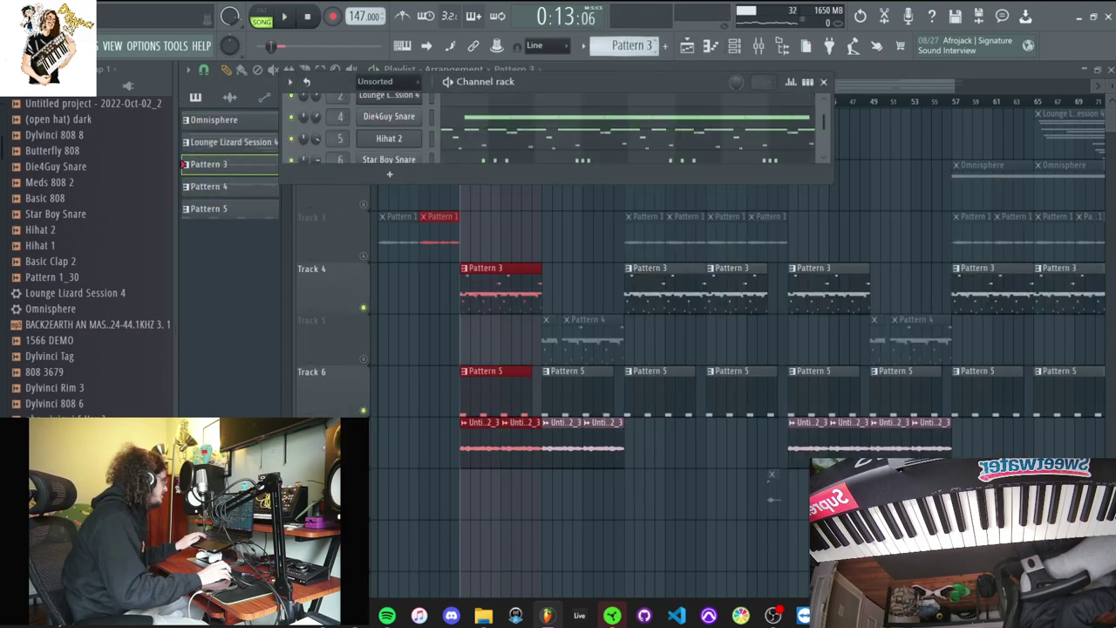
scroll(558, 130, down, 3)
click(559, 159)
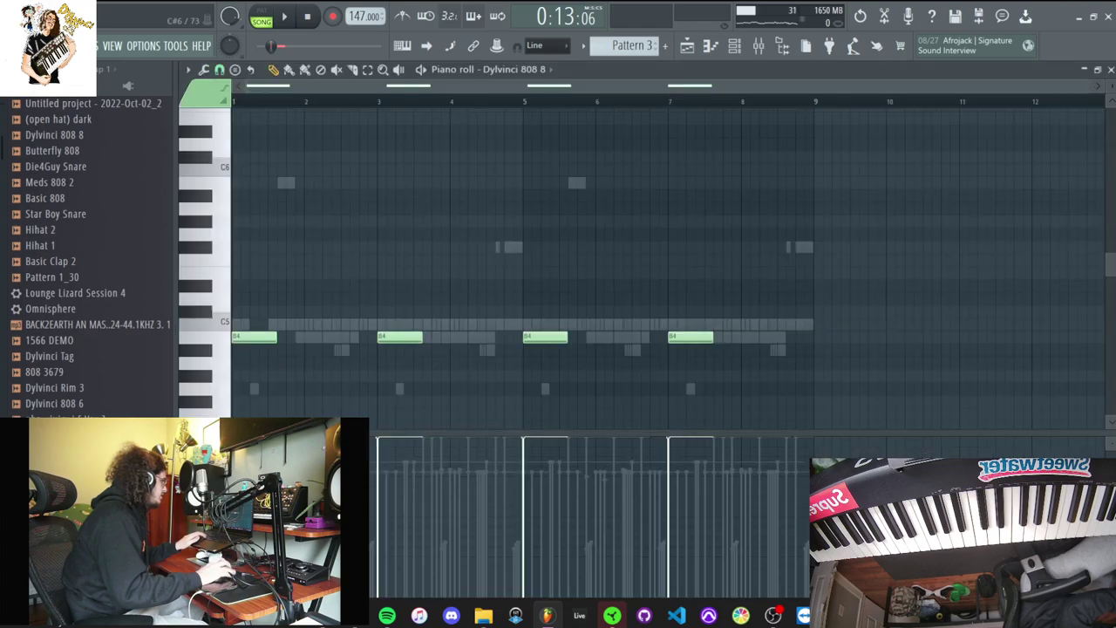
key(shift+Down)
Transpose all Meds 808 2 notes in Pattern 3 down one semitone, comparing both pitches during loop playback
click(514, 70)
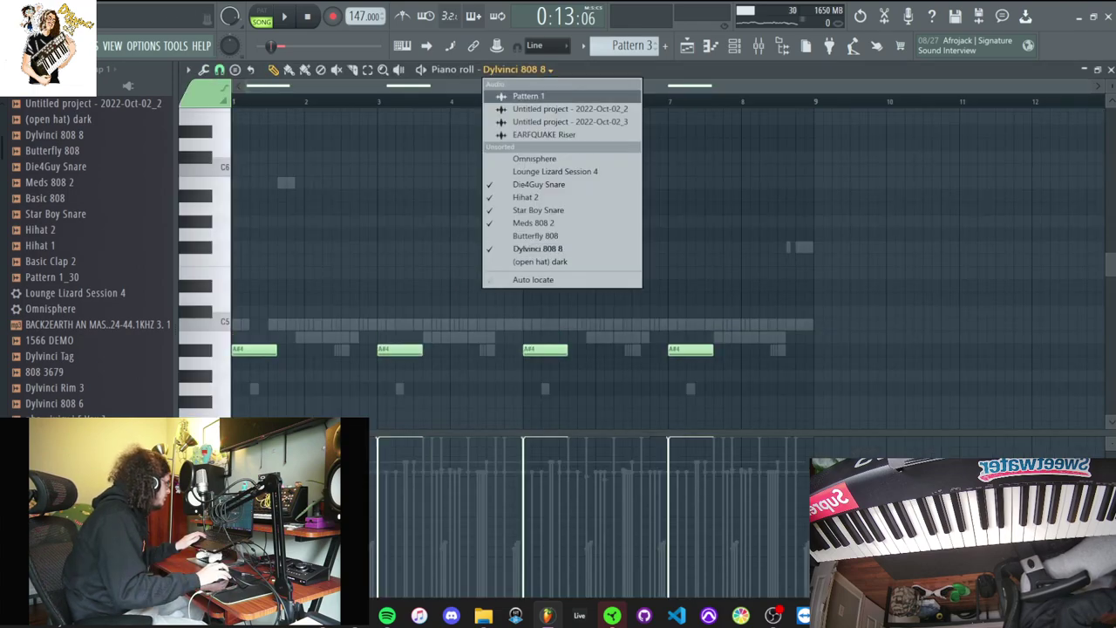
click(533, 223)
key(space)
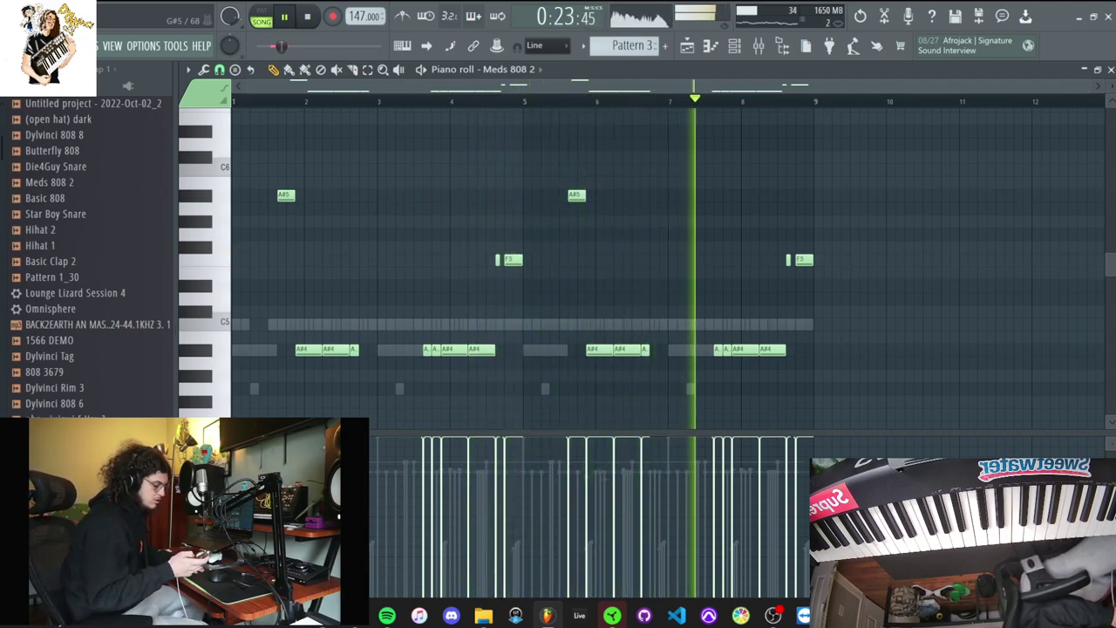
key(Up)
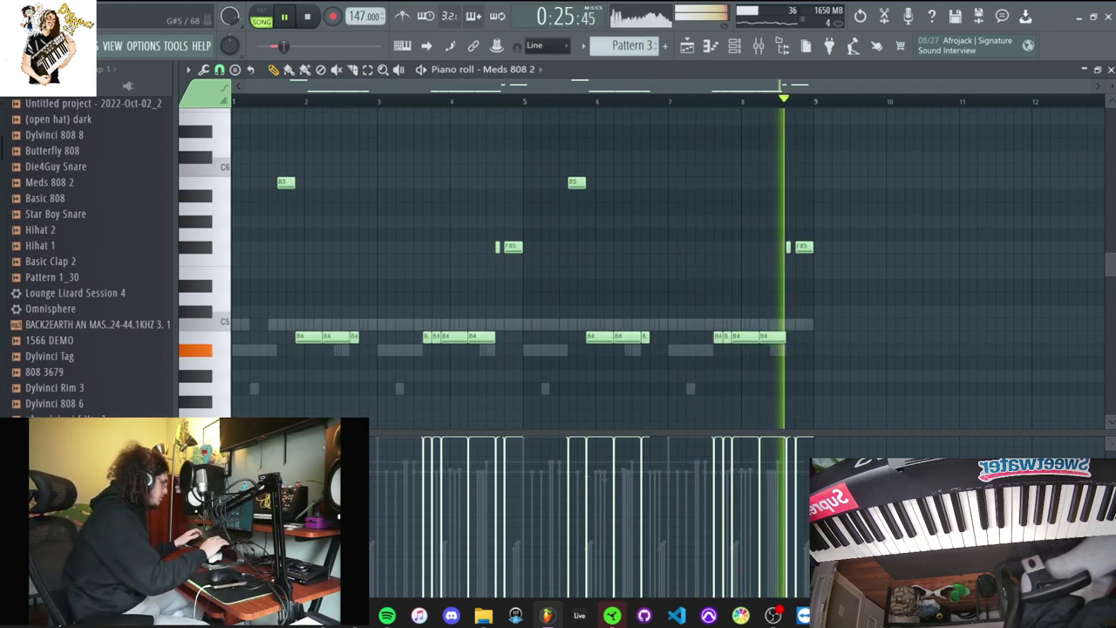
key(Down)
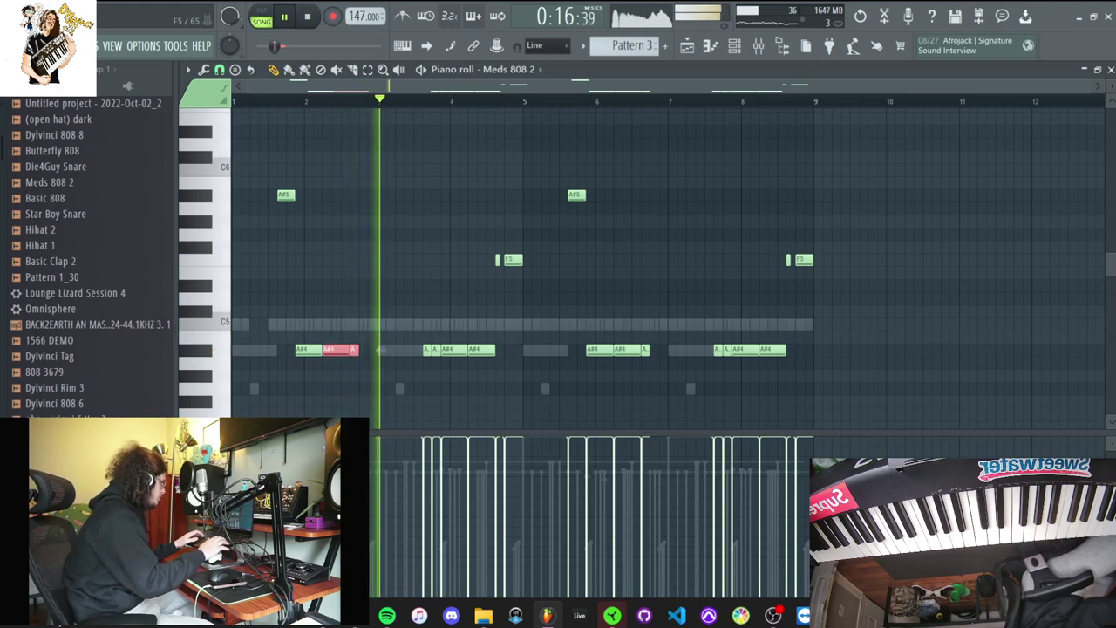
Lower the Meds 808 2 notes on F5 at the ends of bars 4 and 8 to A#4
drag(513, 259, 513, 349)
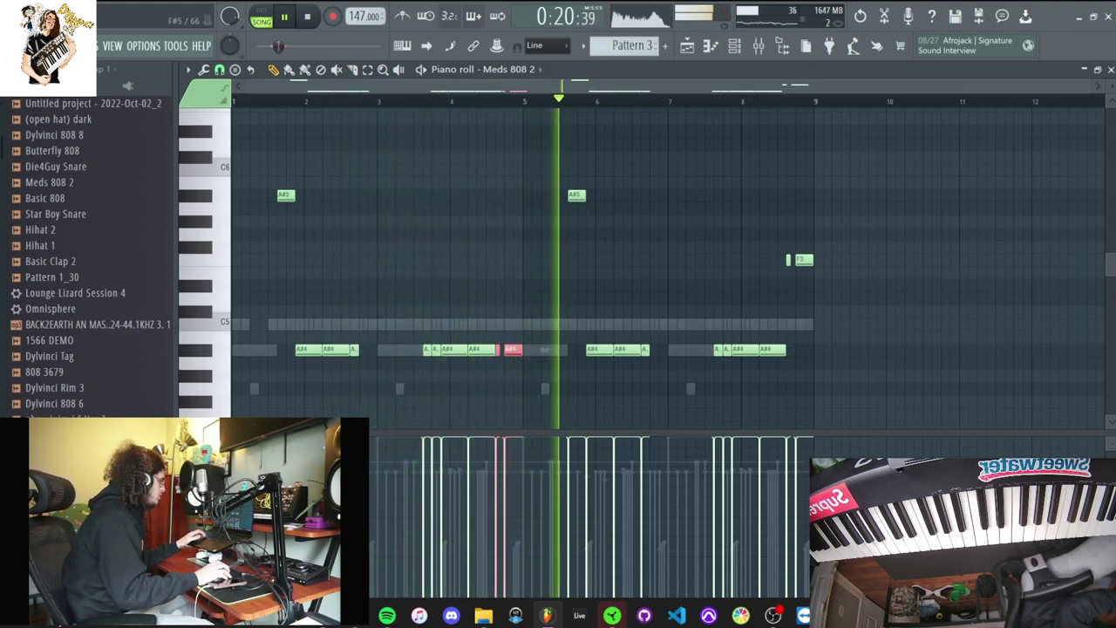
click(804, 259)
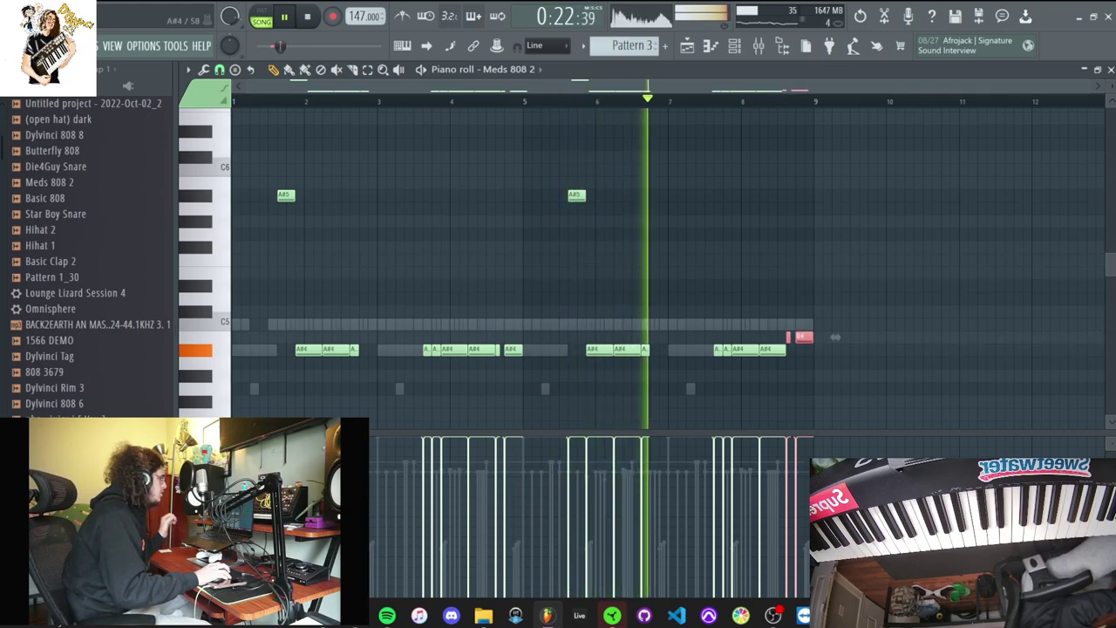
drag(836, 260, 836, 350)
Show all channels in the channel rack and open the settings of the reversed Untitled project - 2022-Oct-02_3 clip during loop playback
key(F6)
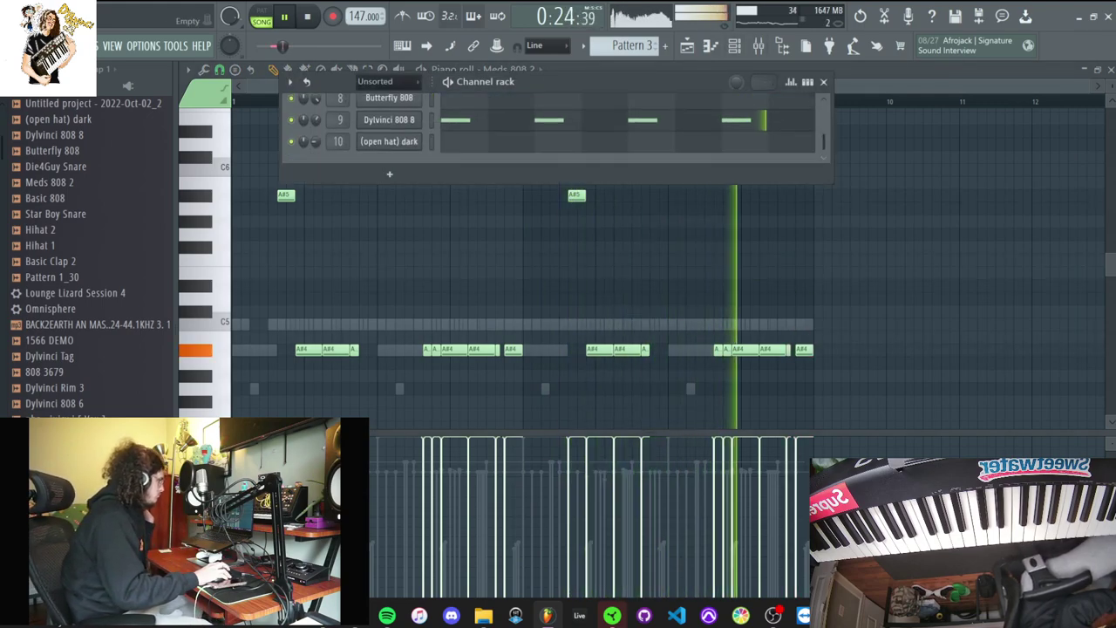
scroll(389, 131, up, 5)
click(388, 82)
click(382, 97)
scroll(389, 117, down, 10)
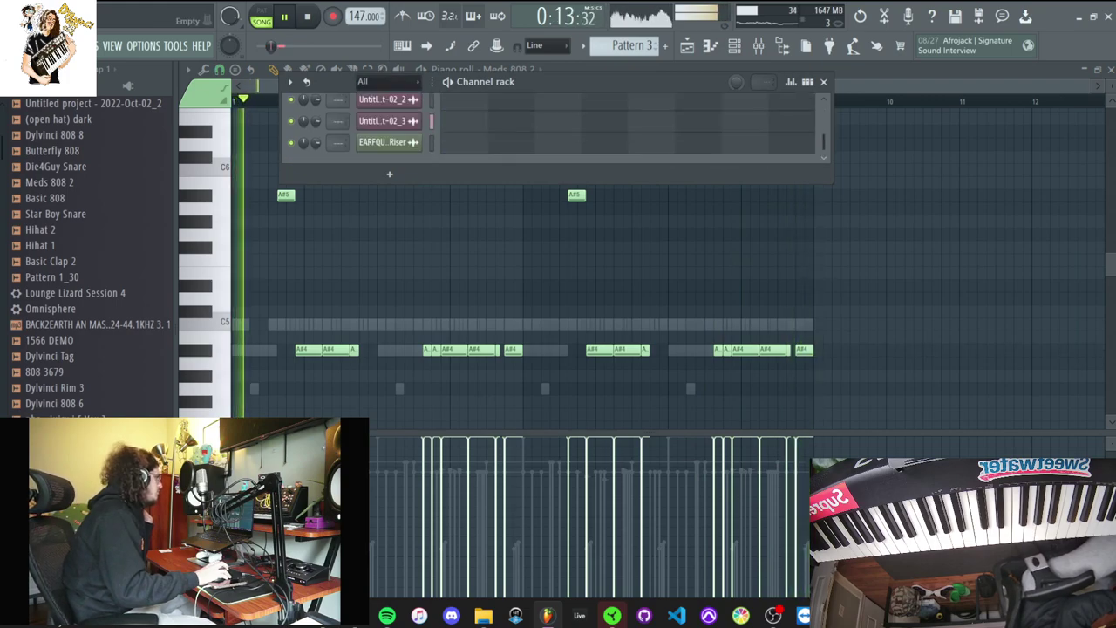
click(389, 116)
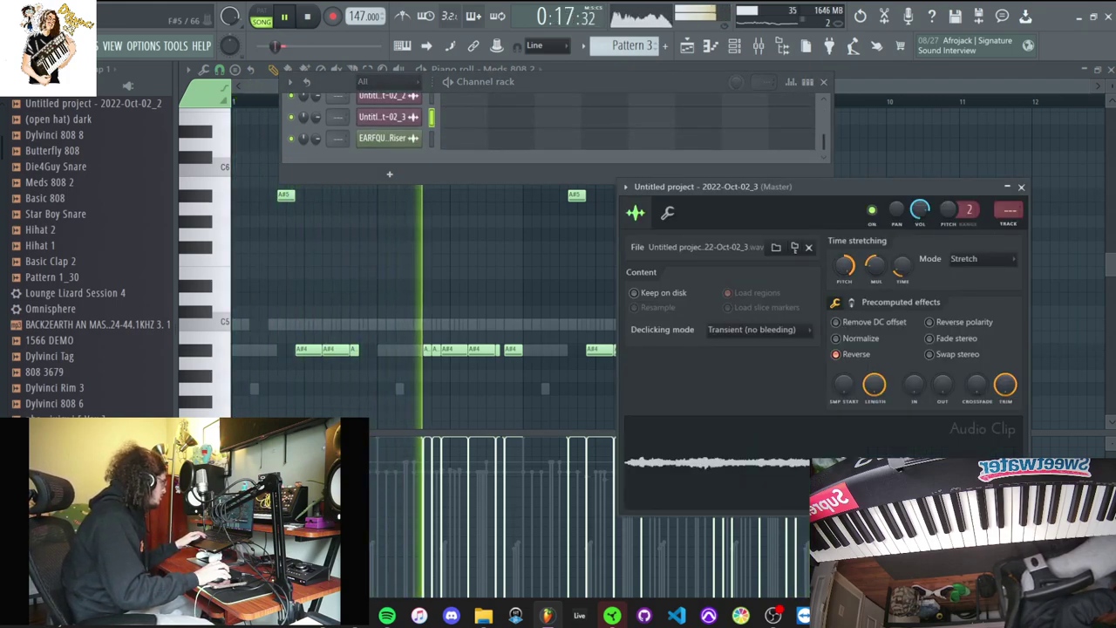
key(F7)
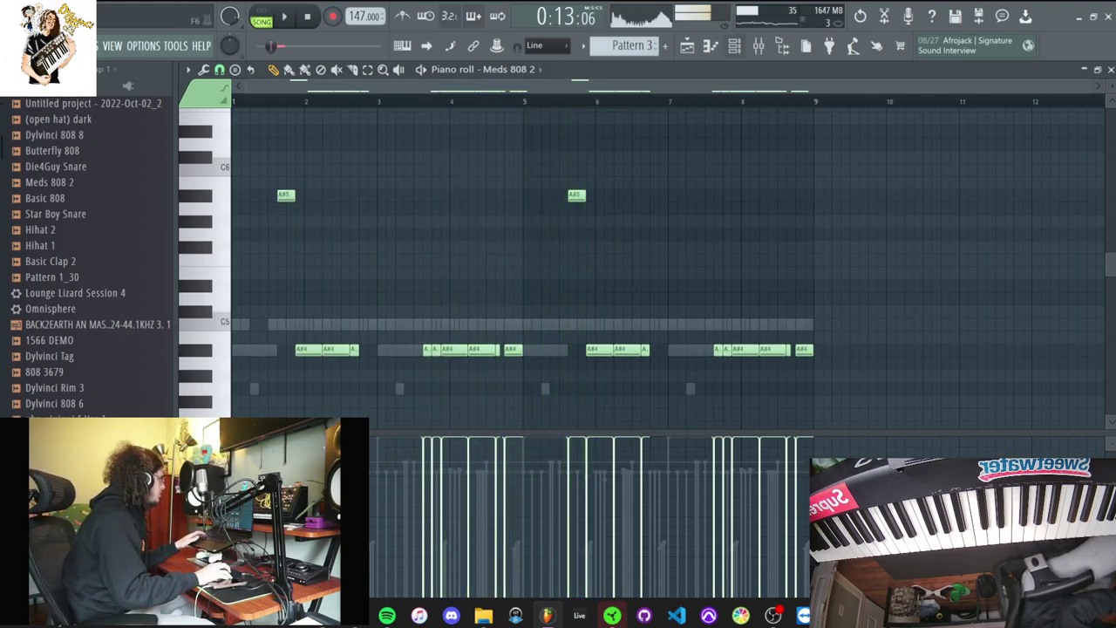
key(F6)
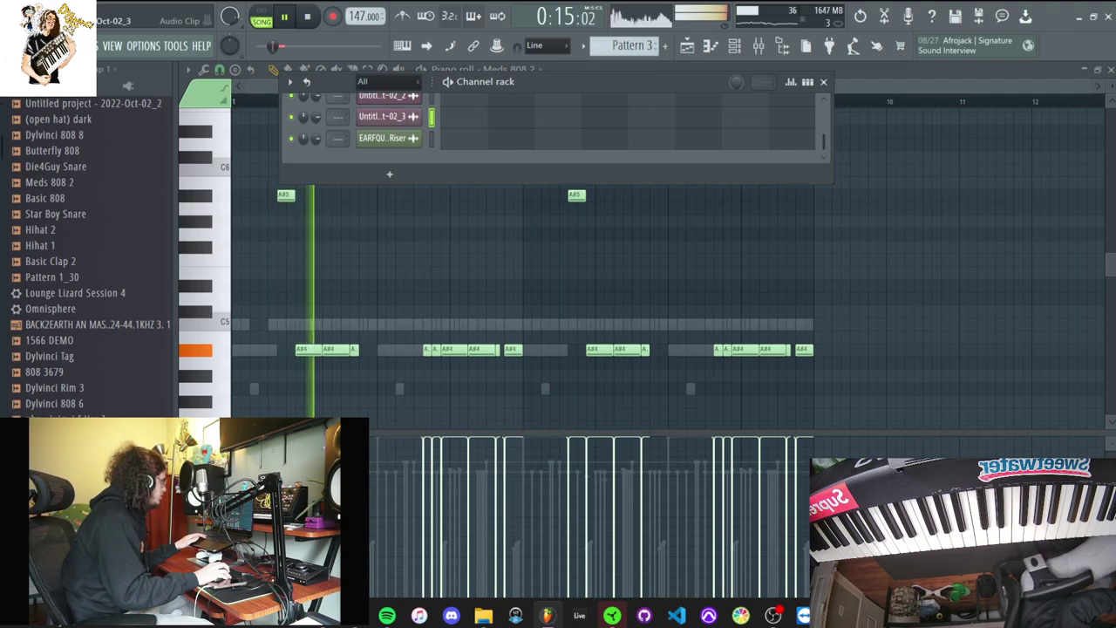
click(383, 116)
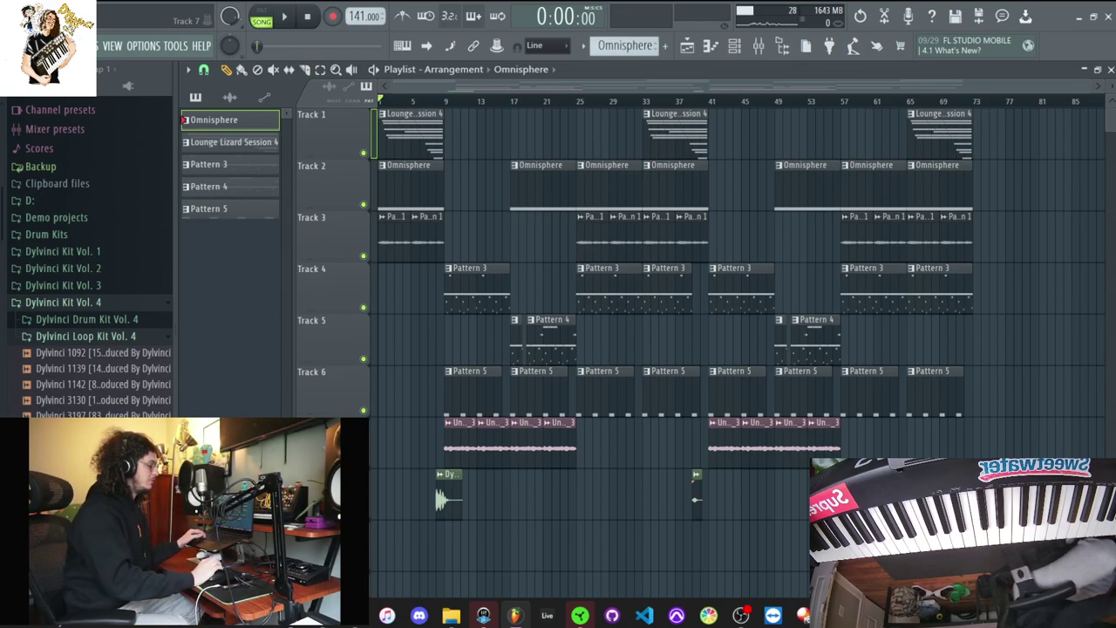
Play from the start and try an extra reversed resample clip at bar 5 on Track 7
key(space)
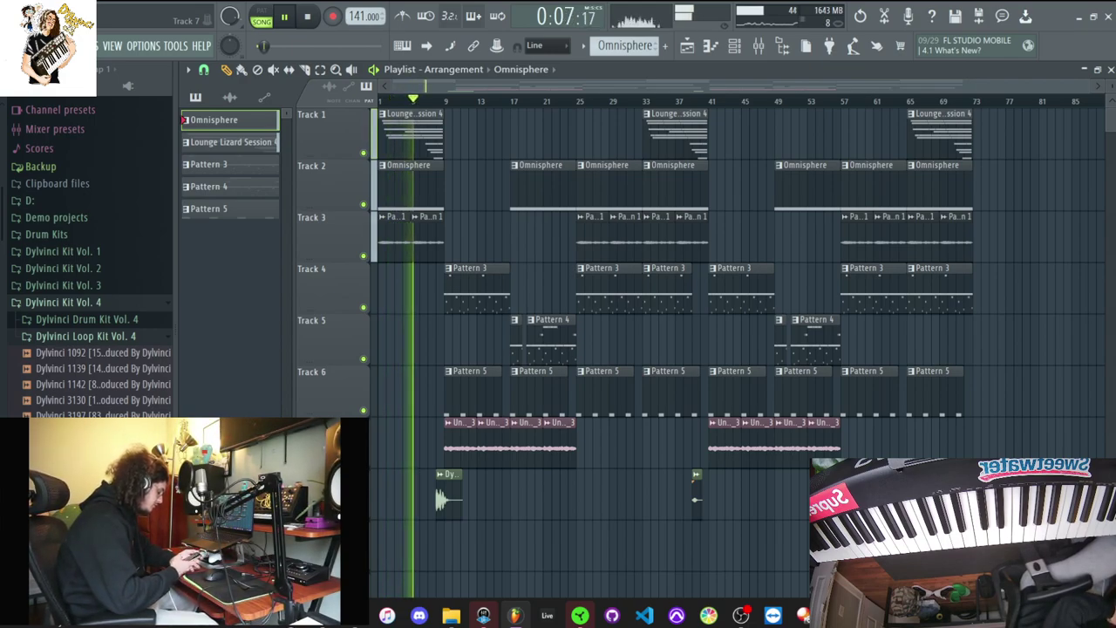
click(461, 443)
click(415, 443)
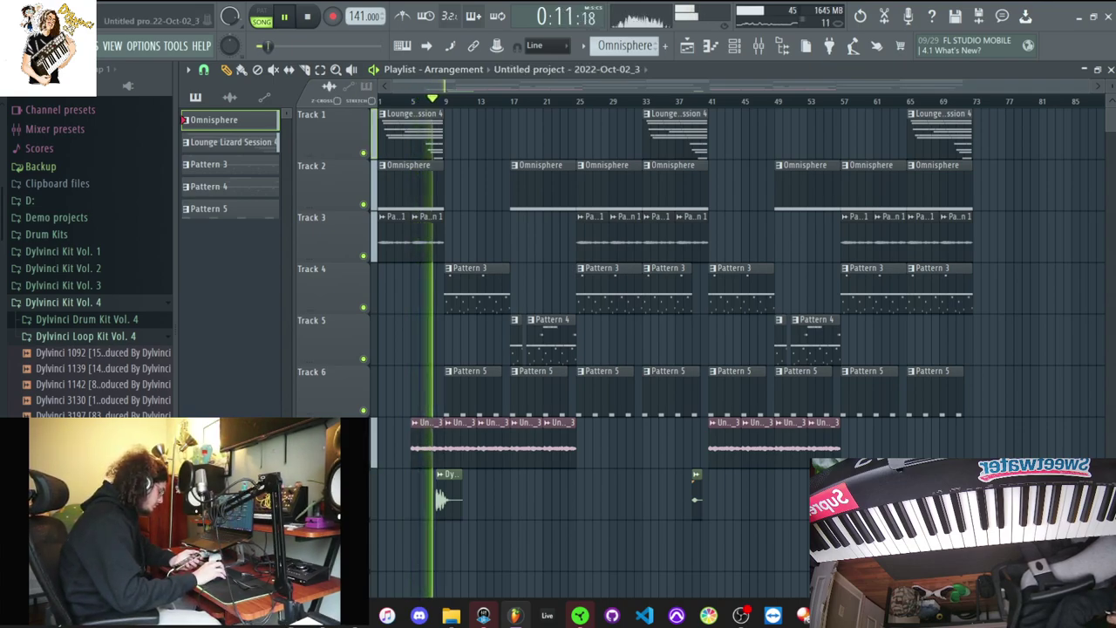
right_click(425, 444)
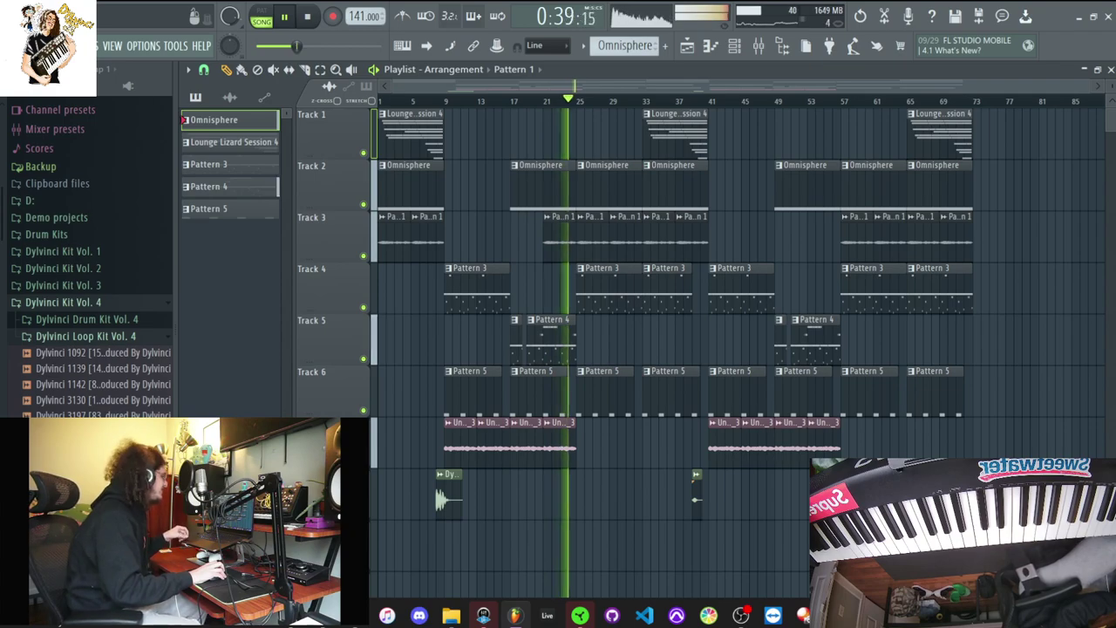
Shorten the Pattern 4 clip on Track 5 to end at about bar 24.5, just before the bar 25 section
click(363, 359)
click(363, 358)
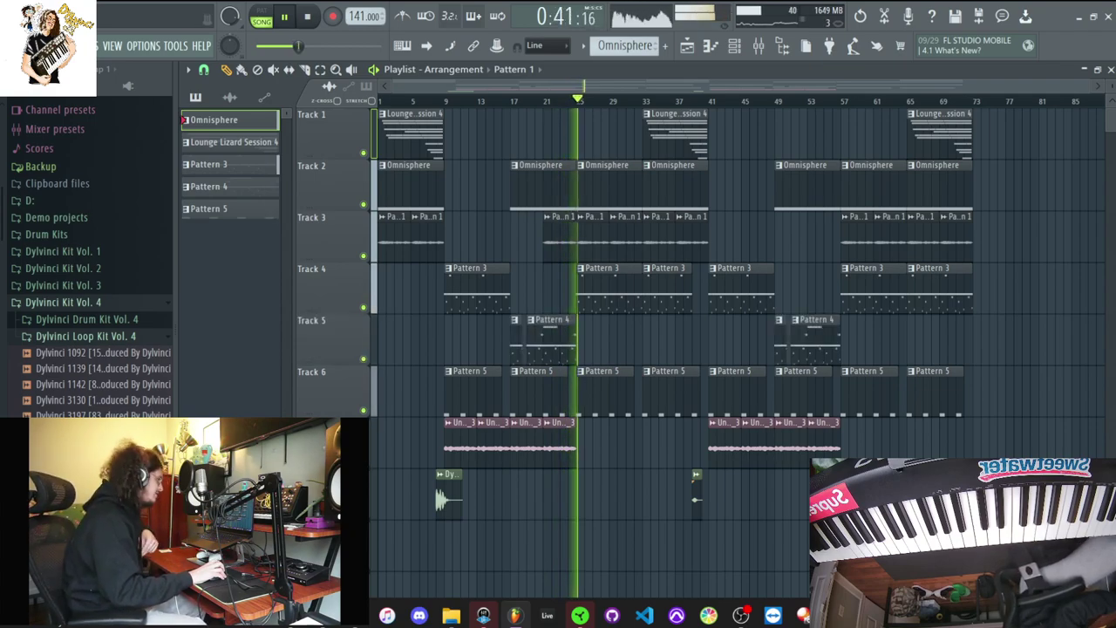
scroll(560, 340, up, 1)
scroll(574, 340, up, 2)
drag(578, 341, 568, 340)
scroll(600, 341, down, 2)
scroll(549, 340, down, 2)
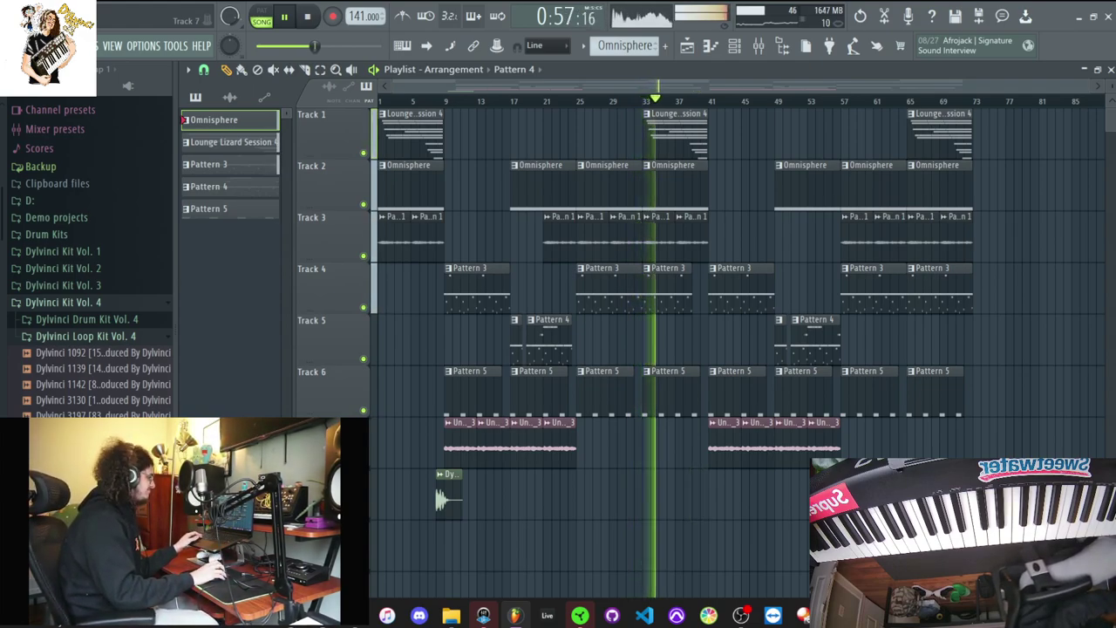
Compare the section from bar 33 with Track 4 muted and unmuted
click(364, 307)
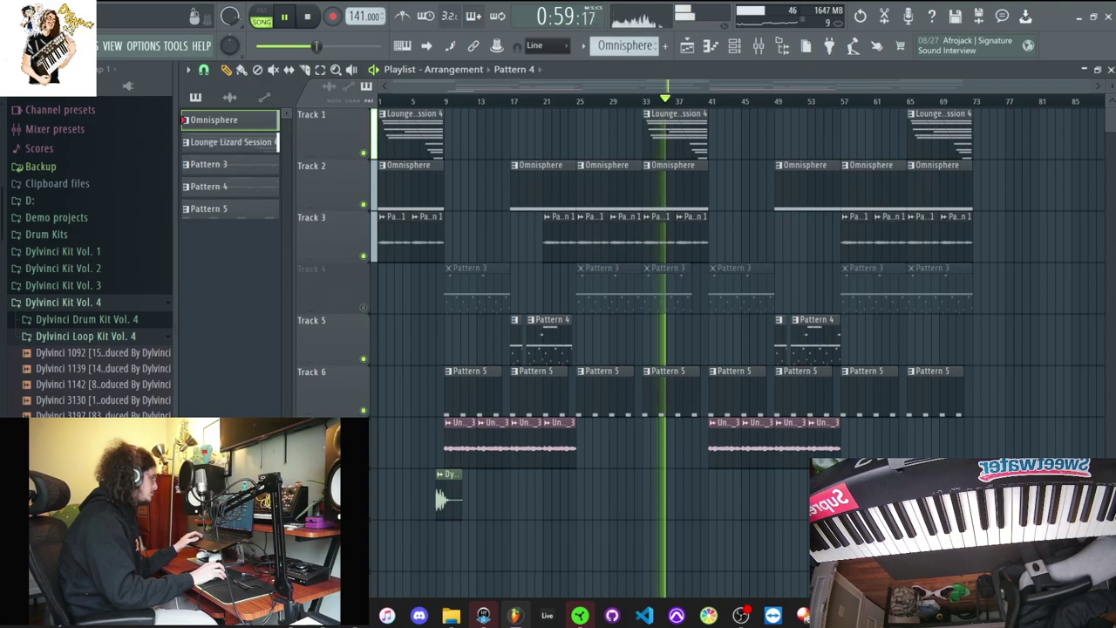
click(364, 307)
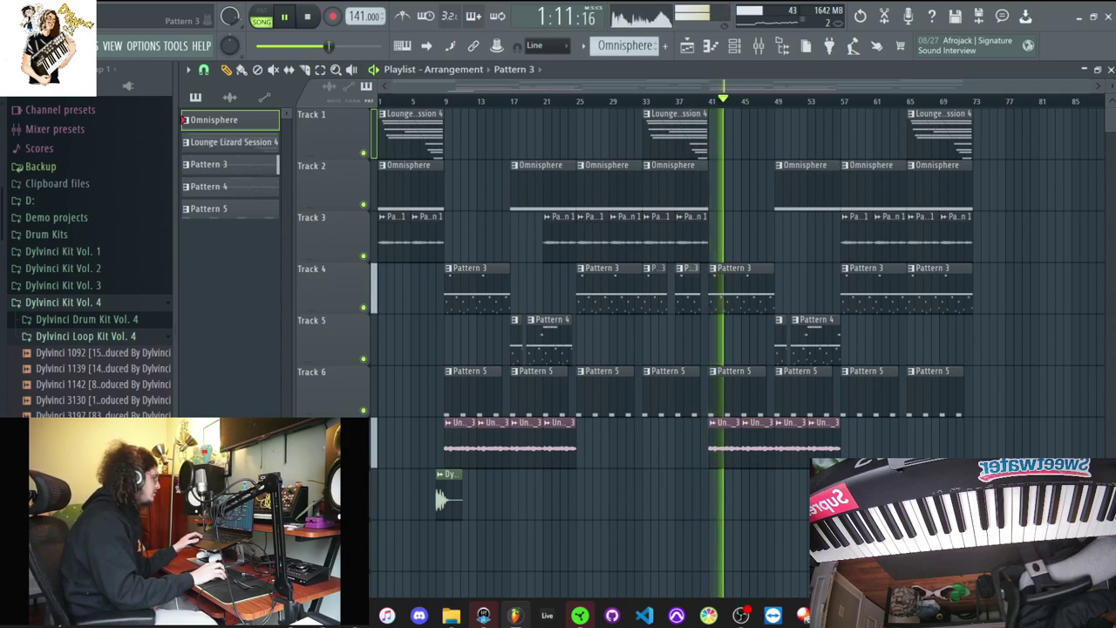
key(ctrl+z)
Try Pattern 4 in place of Pattern 3 over bars 41 to 48 and delete the reversed clips at bars 49 to 56
click(813, 342)
click(730, 342)
right_click(740, 291)
key(ctrl+z)
drag(773, 292, 741, 292)
drag(727, 342, 710, 342)
right_click(725, 292)
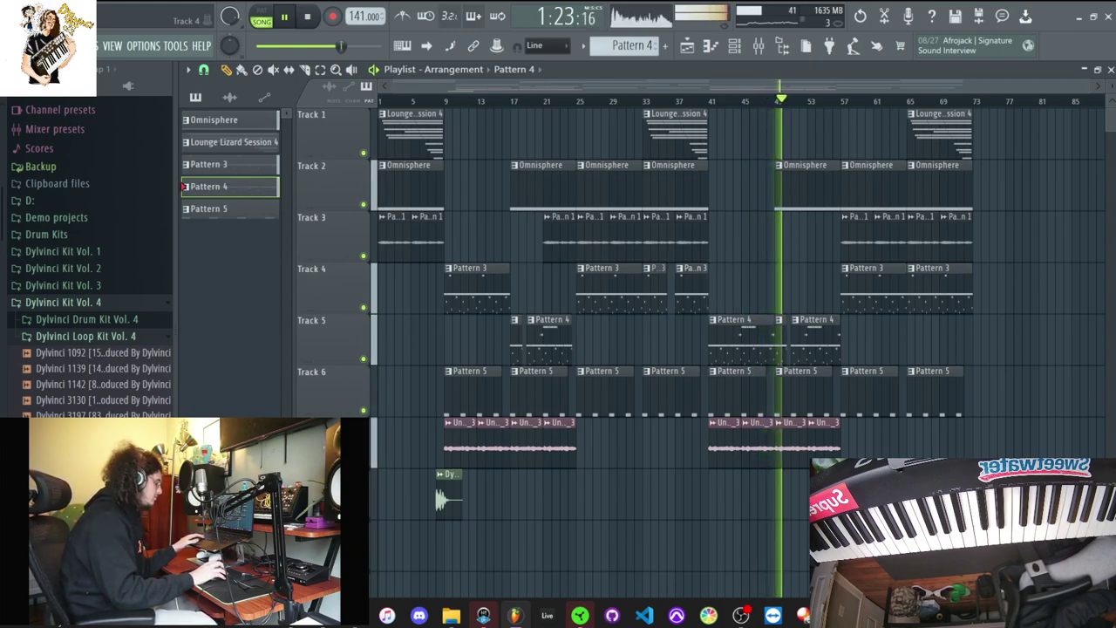
right_click(825, 443)
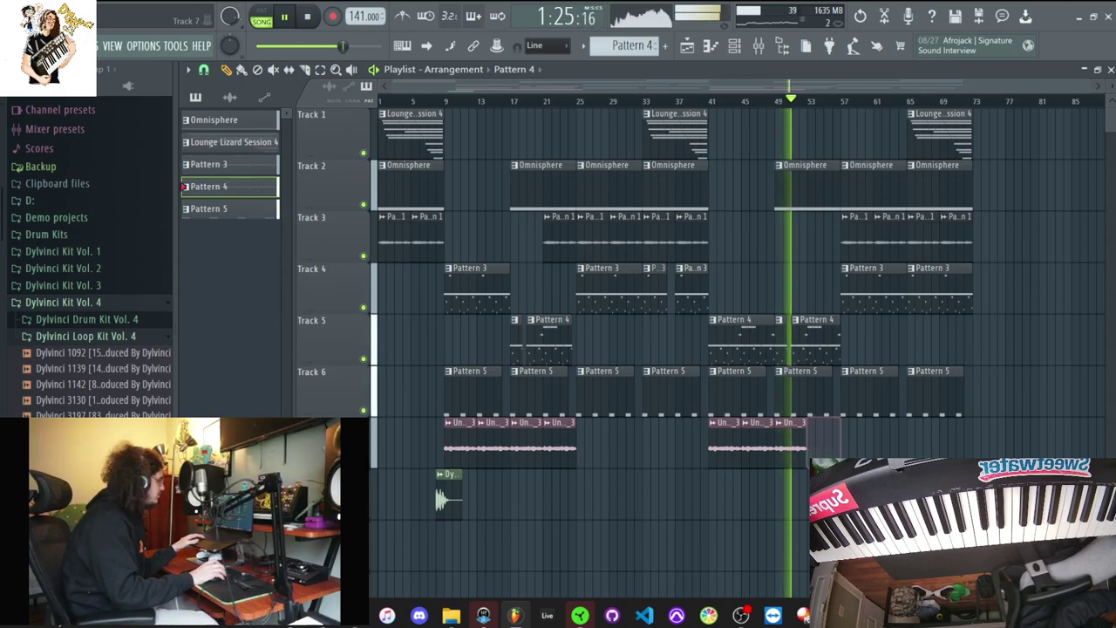
right_click(792, 443)
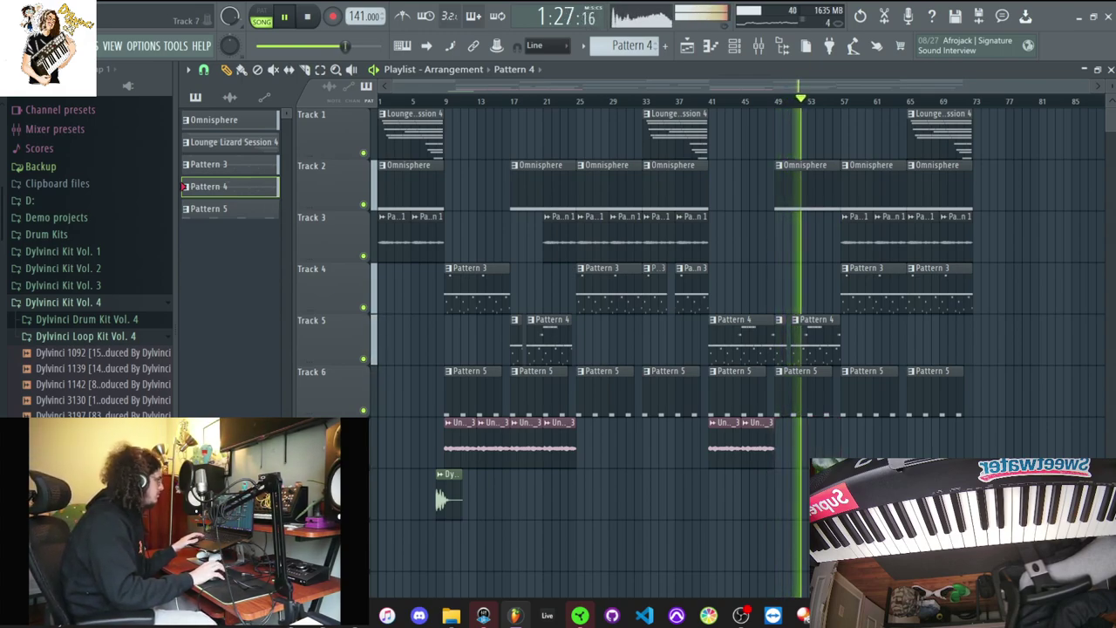
Replace the Pattern 3 clips at bars 33 to 40 on Track 4 with a copy of the Pattern 4 section on Track 5
right_click(691, 292)
right_click(655, 292)
drag(820, 342, 782, 342)
key(ctrl+b)
drag(878, 342, 679, 342)
Play from about bar 31 to check the transition and restore the Lounge Lizard clip at bar 33
key(space)
click(625, 101)
key(space)
key(ctrl+d)
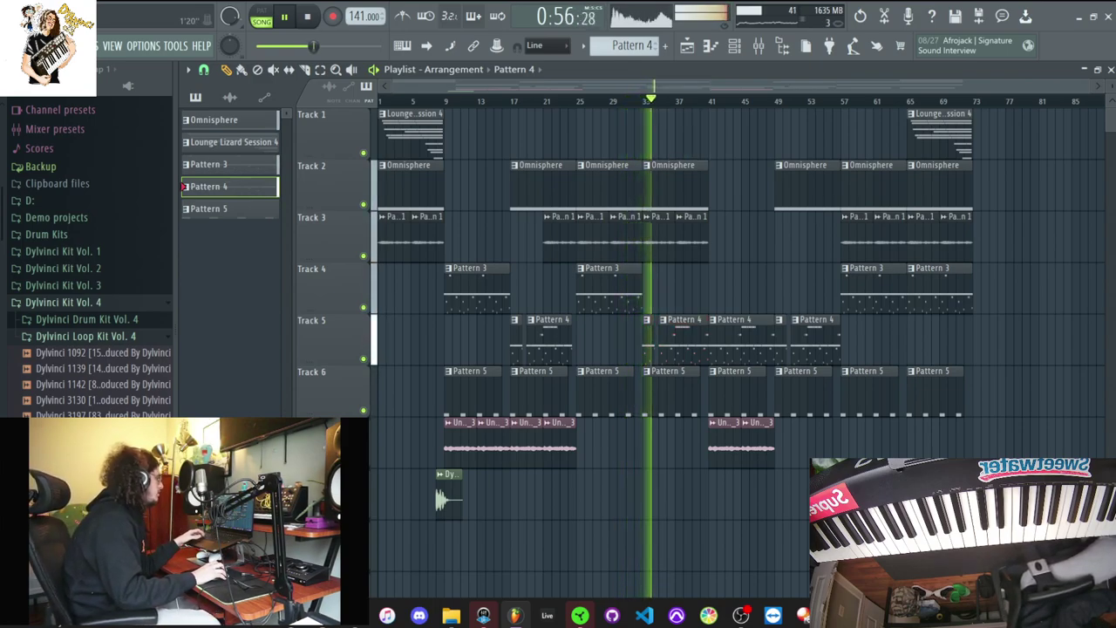
key(ctrl+z)
Delete all clips from bar 41 onward and duplicate the bars 9 to 40 arrangement into bars 41 to 72
drag(1017, 510, 735, 106)
key(Delete)
drag(705, 454, 445, 122)
key(ctrl+b)
key(ctrl+d)
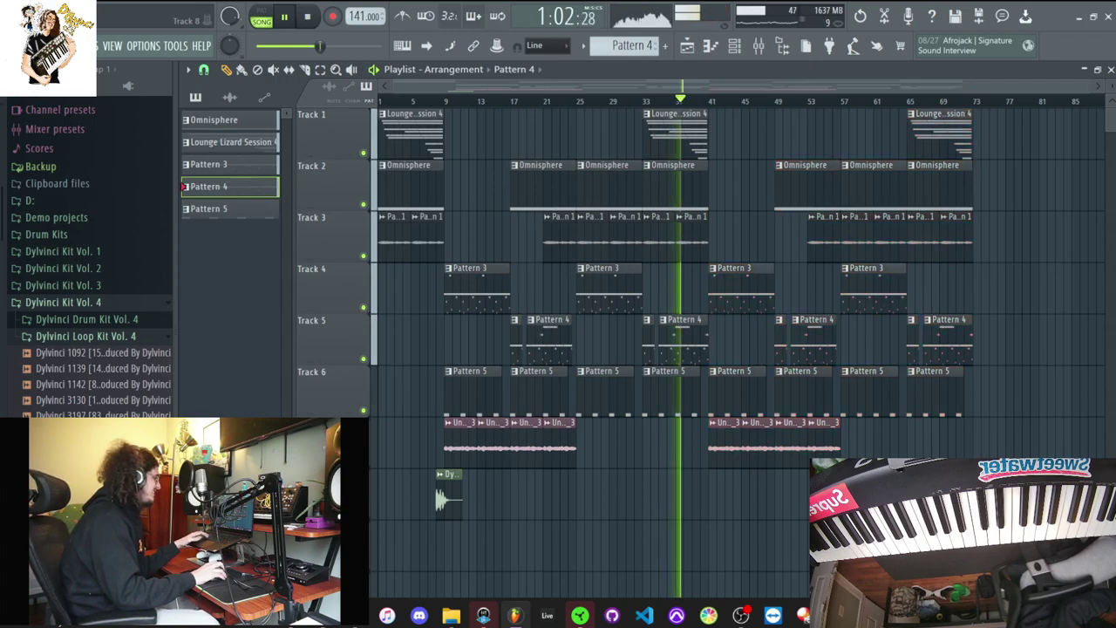
Copy the Pattern 4 and Pattern 5 clips from bars 33 to 40 into the intro at bars 1 to 8
drag(698, 400, 640, 335)
key(ctrl+b)
drag(746, 339, 416, 339)
key(ctrl+d)
Trim the starts of the intro clips to bar 3 for Pattern 4 and about bar 2.5 for Pattern 5, and play the intro
scroll(414, 338, up, 3)
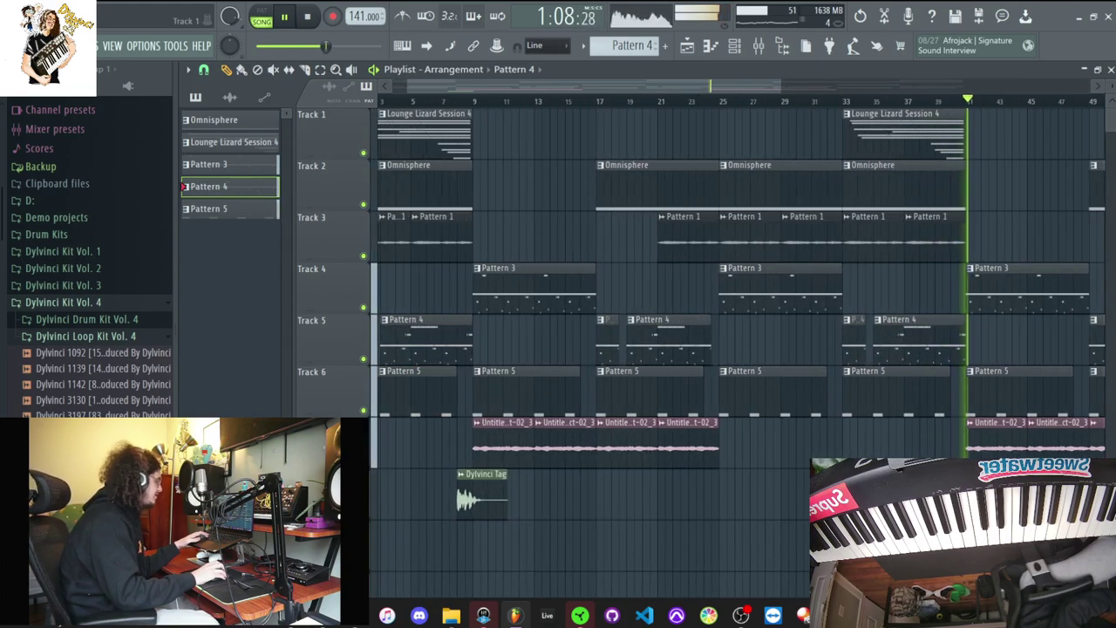
click(381, 101)
key(space)
click(383, 320)
click(399, 295)
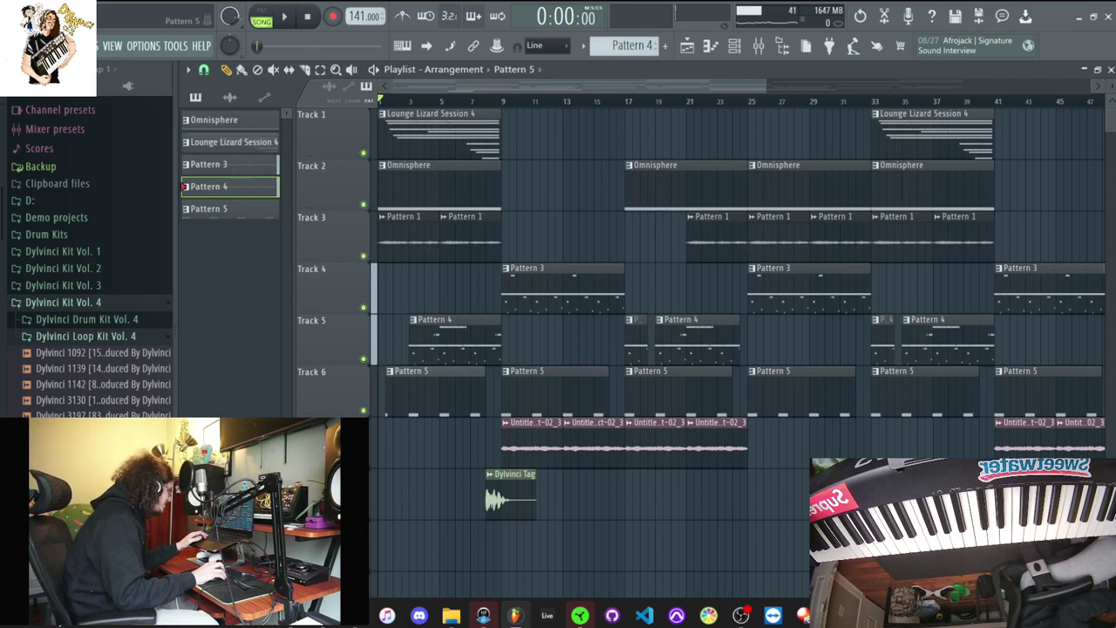
key(space)
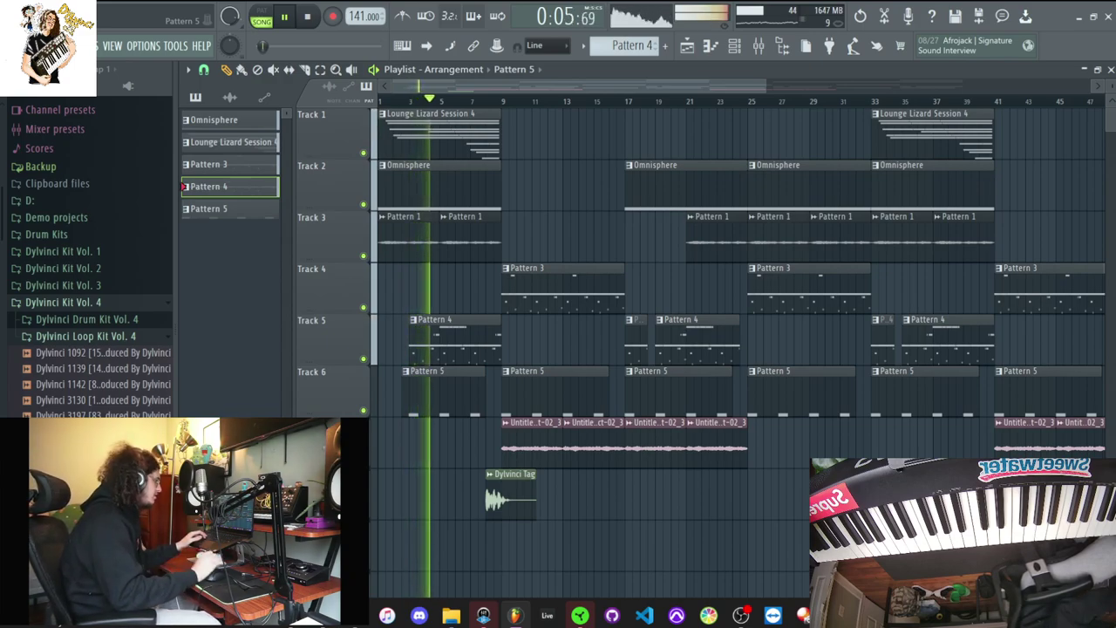
Mute Track 5 to compare the intro without its drums and delete the Pattern 4 and Pattern 5 clips from bars 1 to 8
click(364, 359)
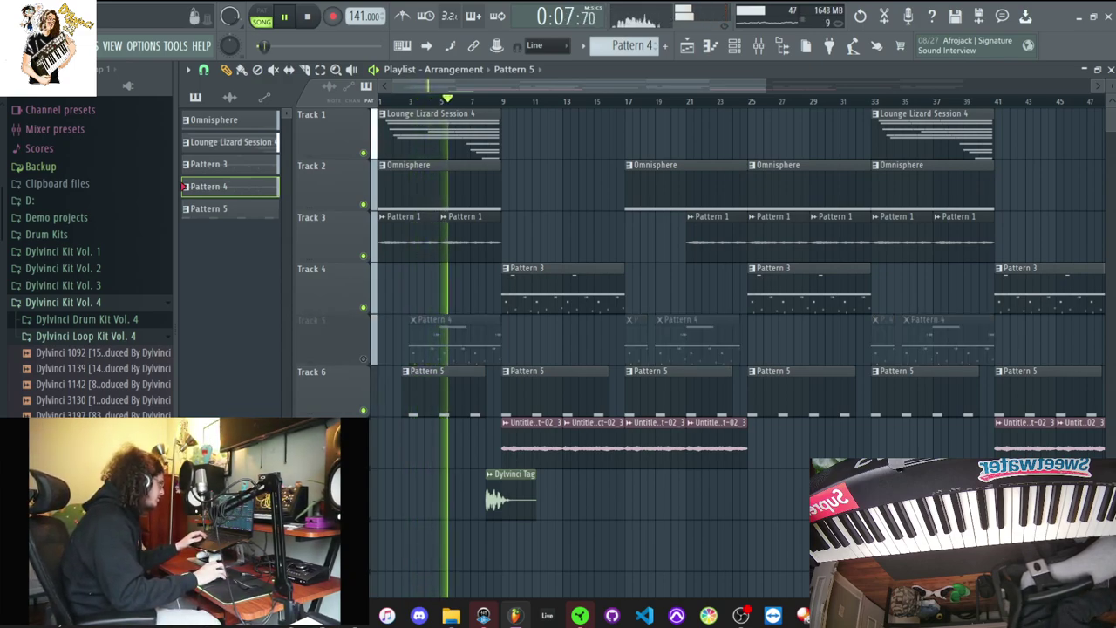
click(363, 358)
click(363, 358)
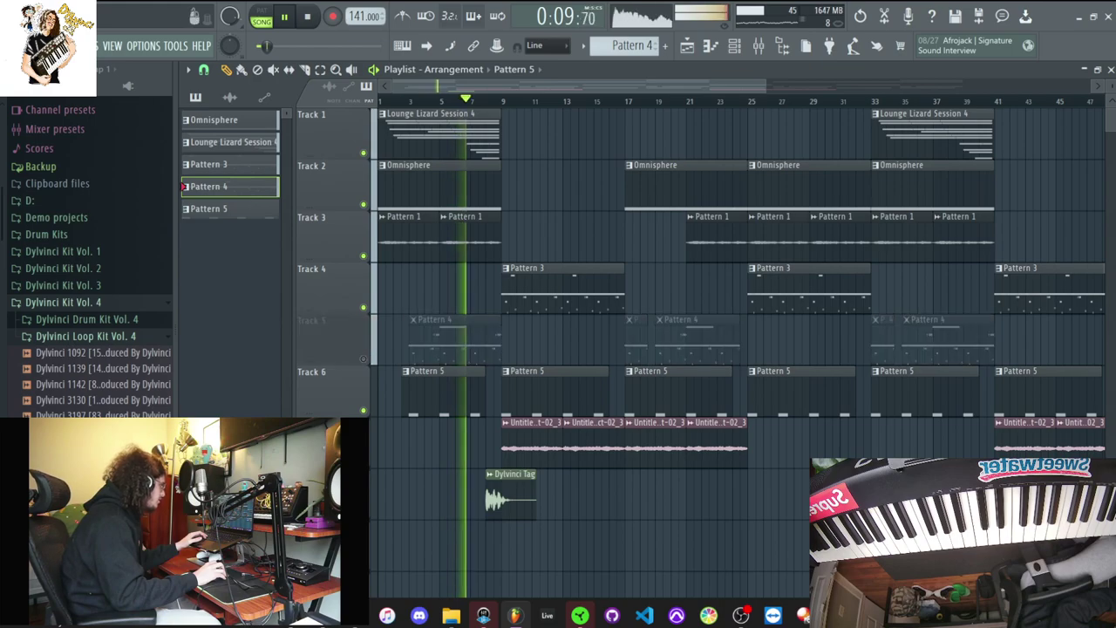
right_click(445, 341)
right_click(443, 393)
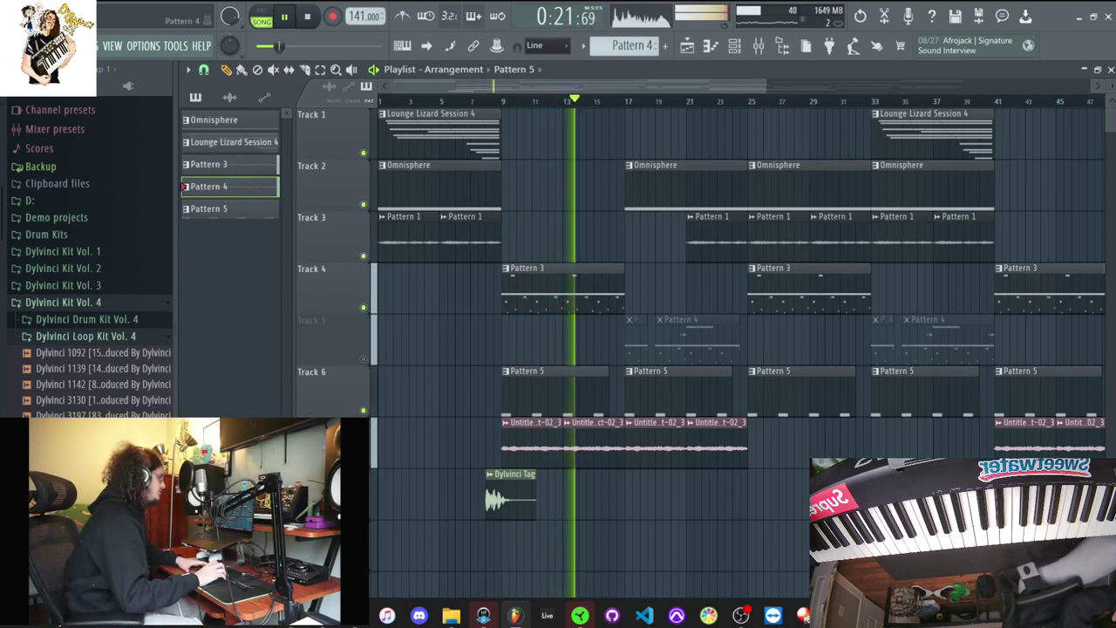
Unmute Track 5, play the arrangement into the bar 25 section and stop playback
click(364, 359)
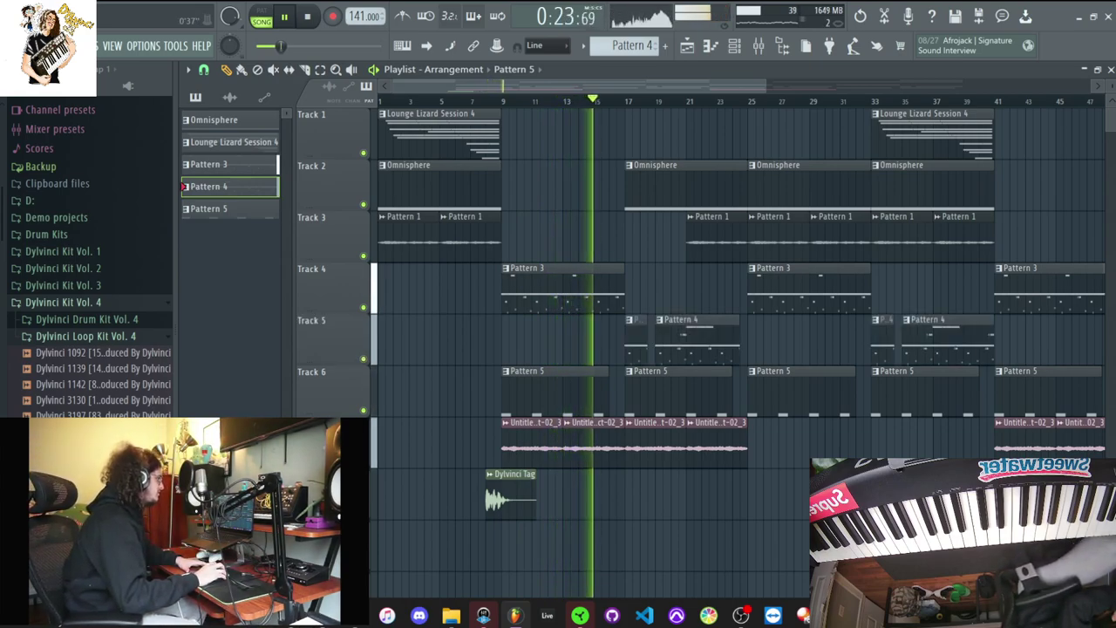
scroll(698, 135, right, 2)
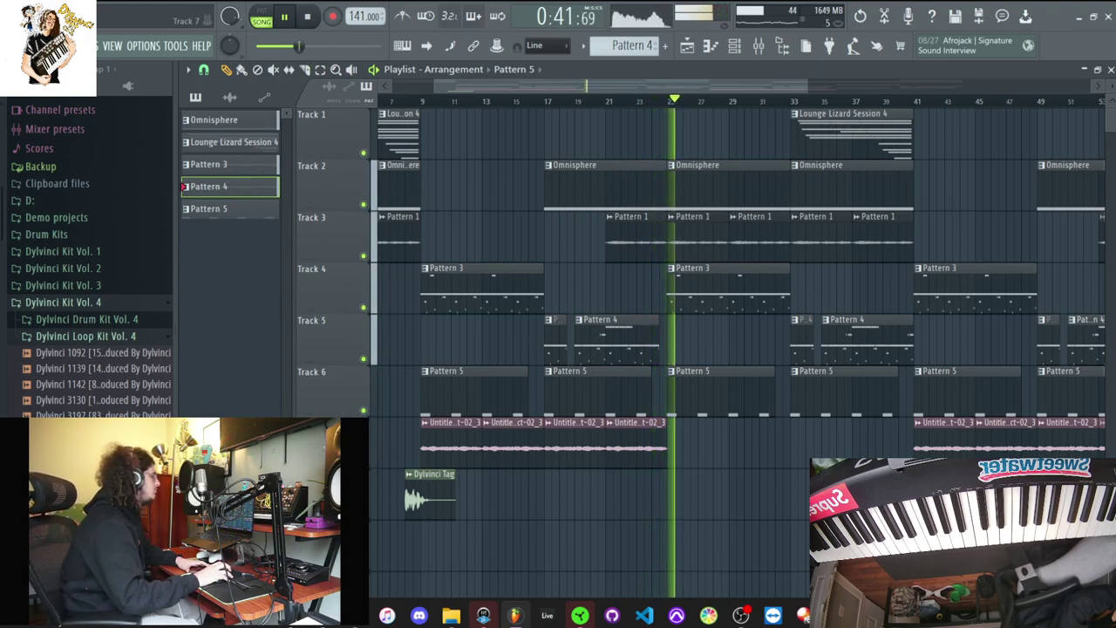
key(space)
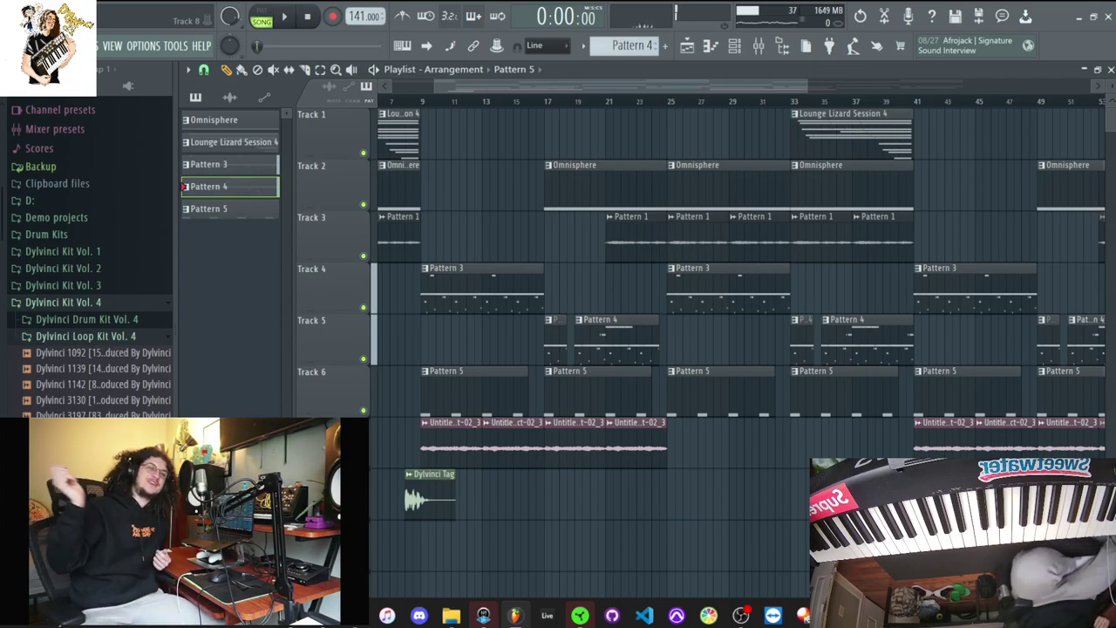